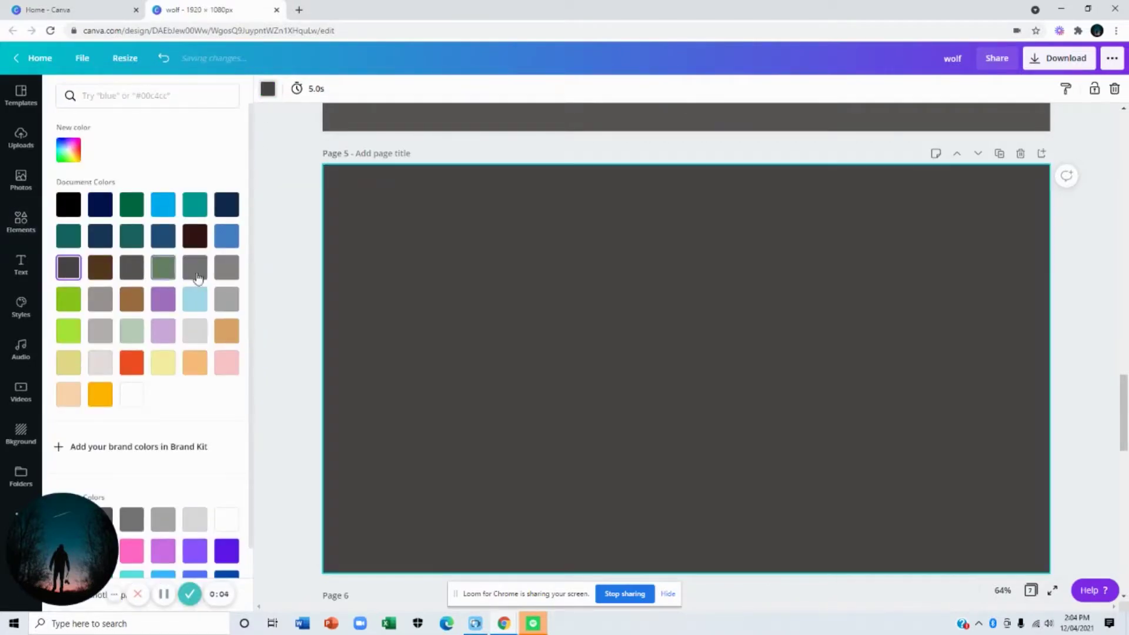
Add a square shape to page 5 and place it in the left-centre part of the page.
click(274, 280)
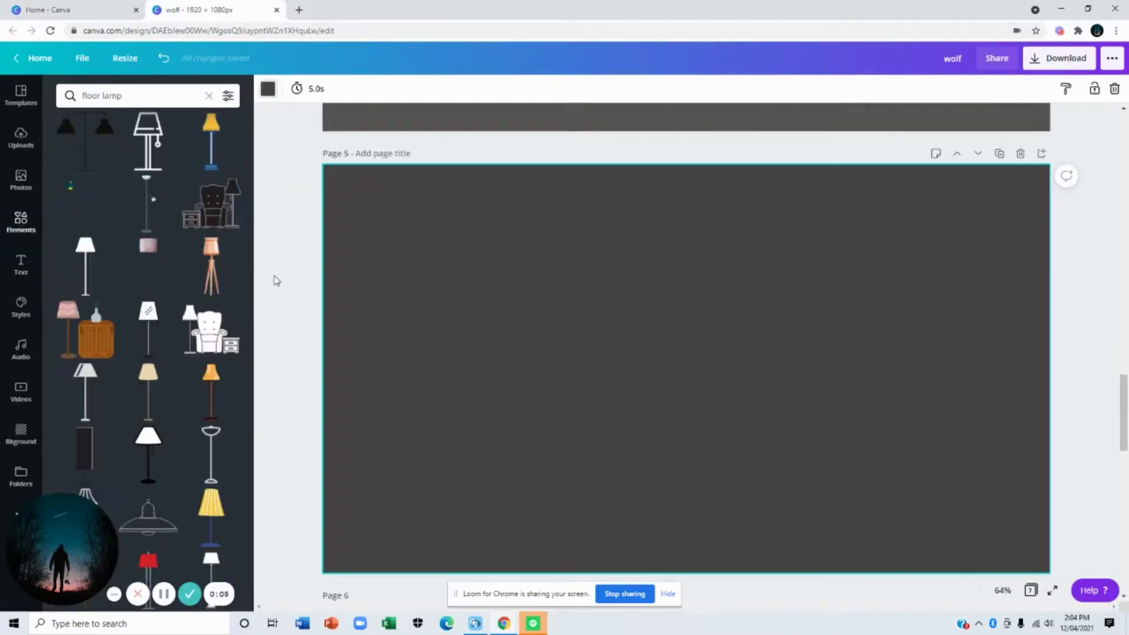
click(27, 228)
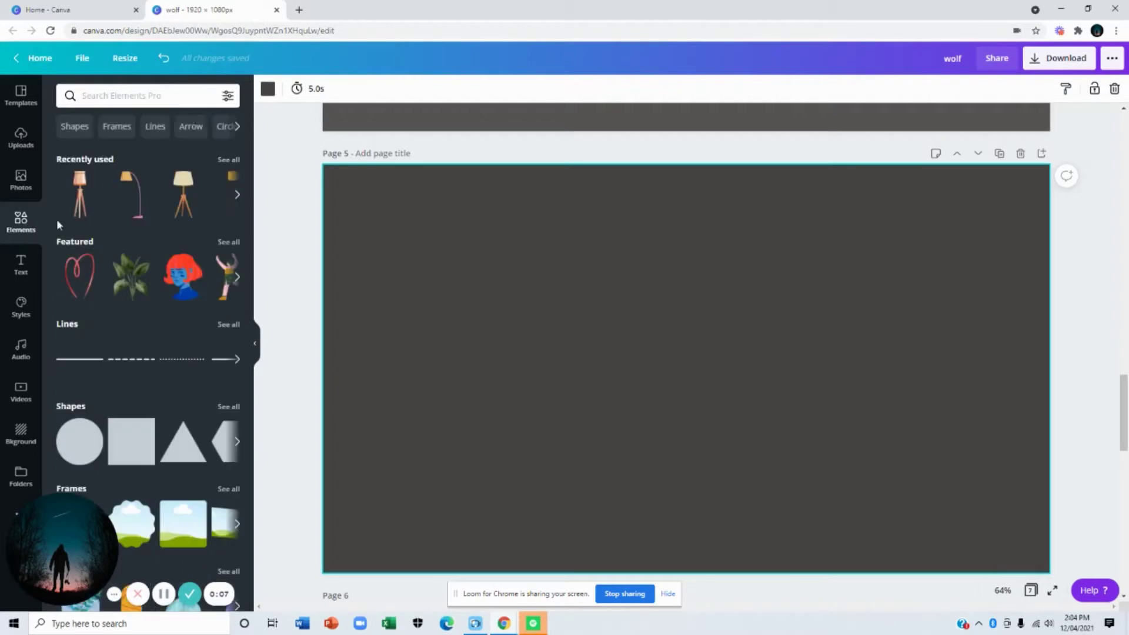
click(300, 222)
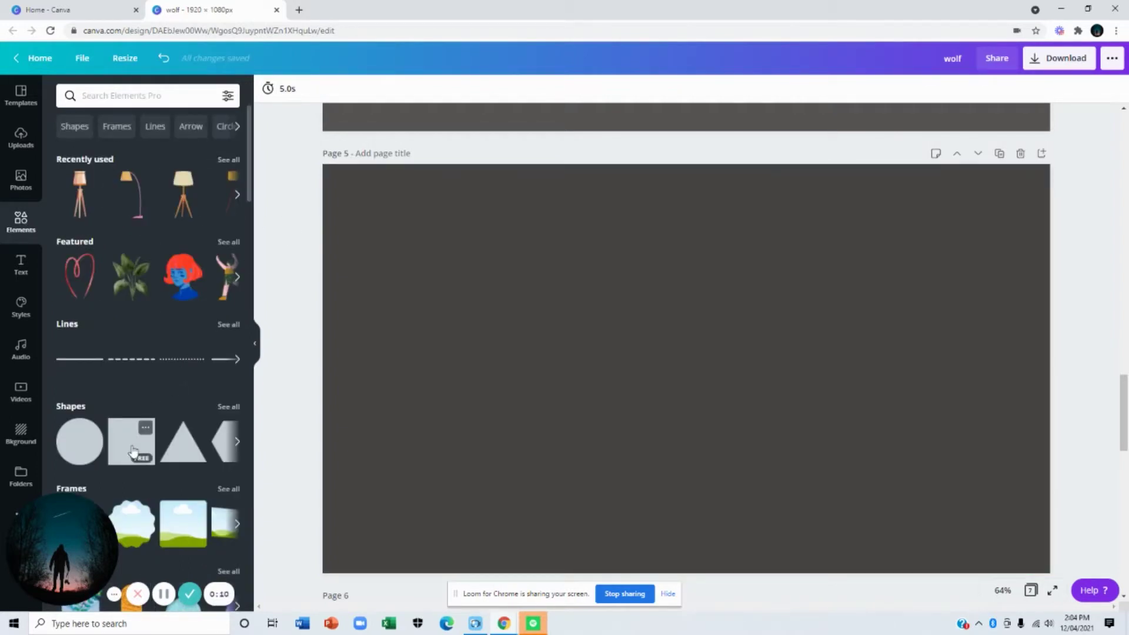
click(133, 452)
drag(665, 347, 503, 296)
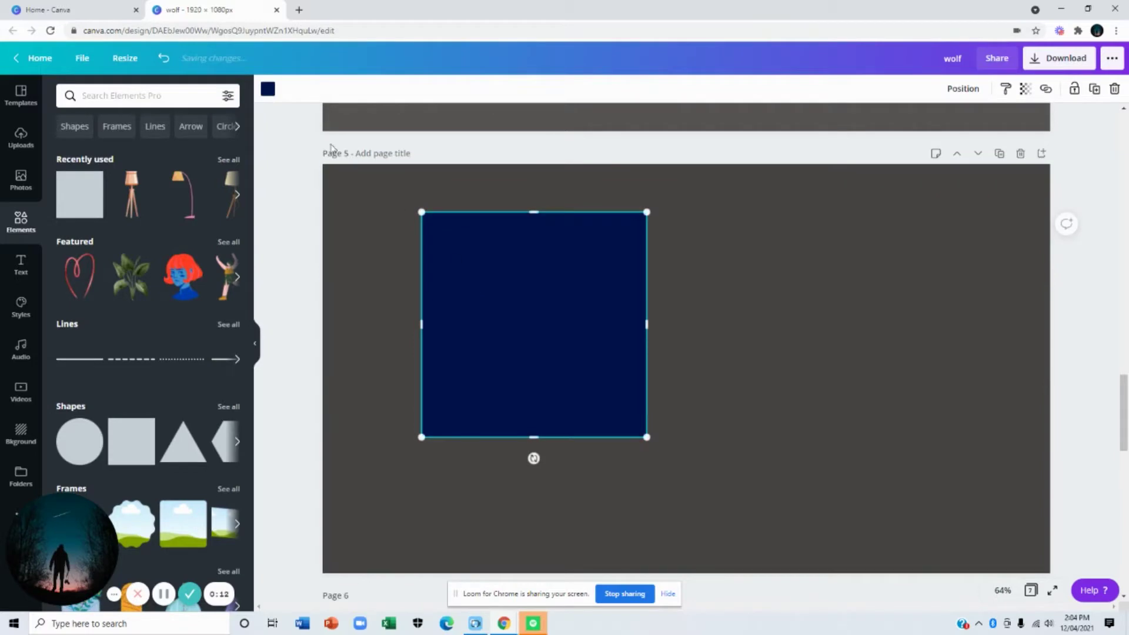
Fill the square with the custom dark brown #492A1E.
click(268, 90)
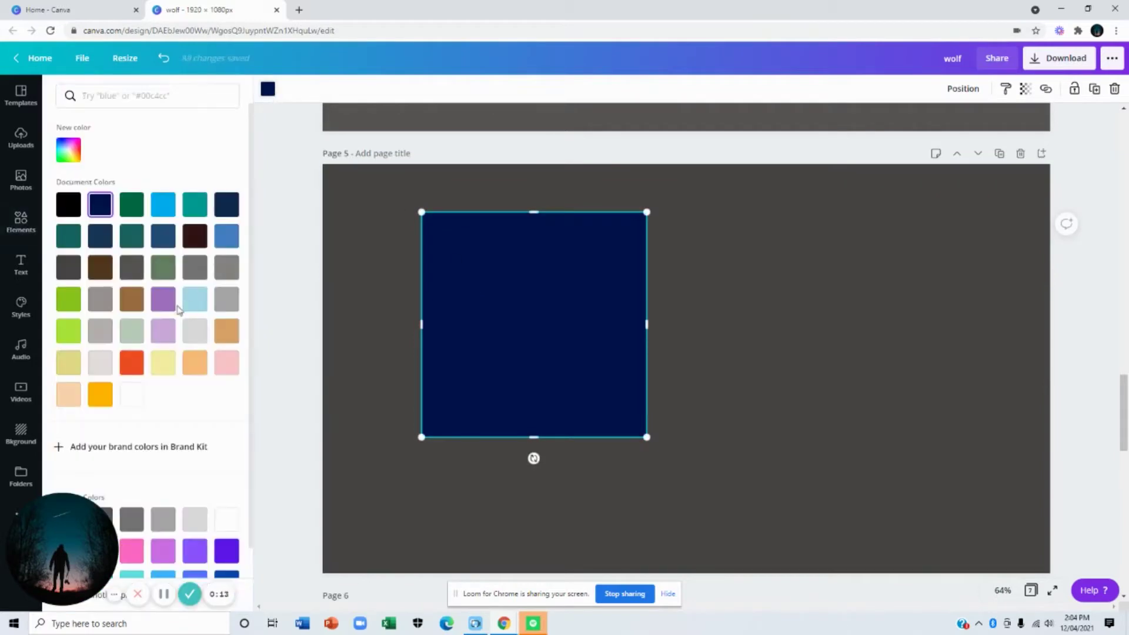
click(100, 268)
click(68, 153)
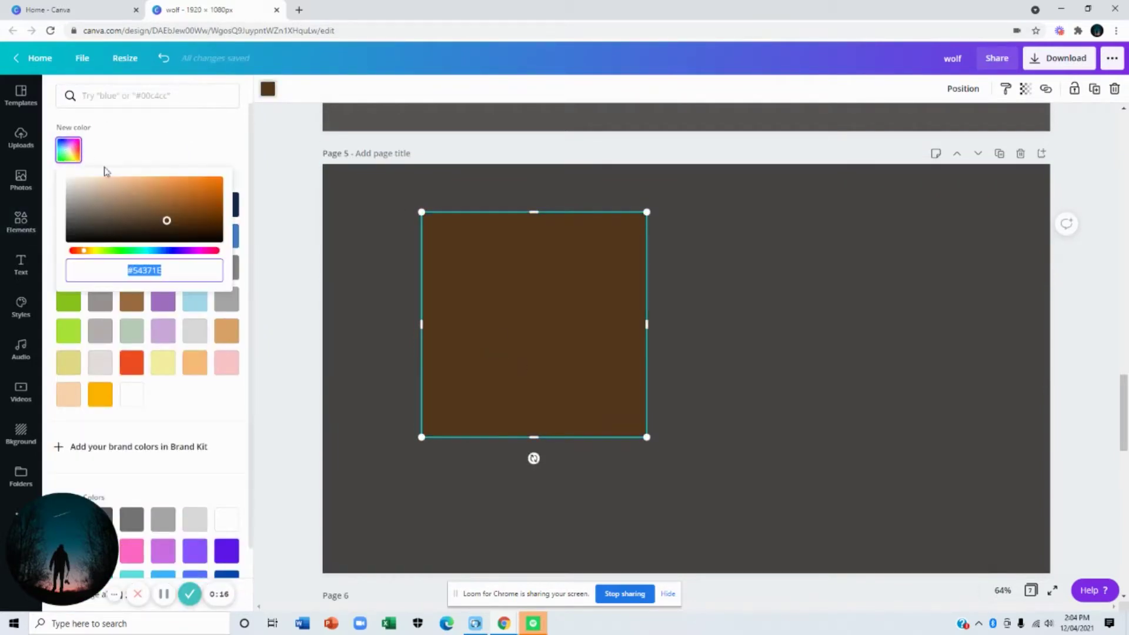
drag(88, 254, 82, 256)
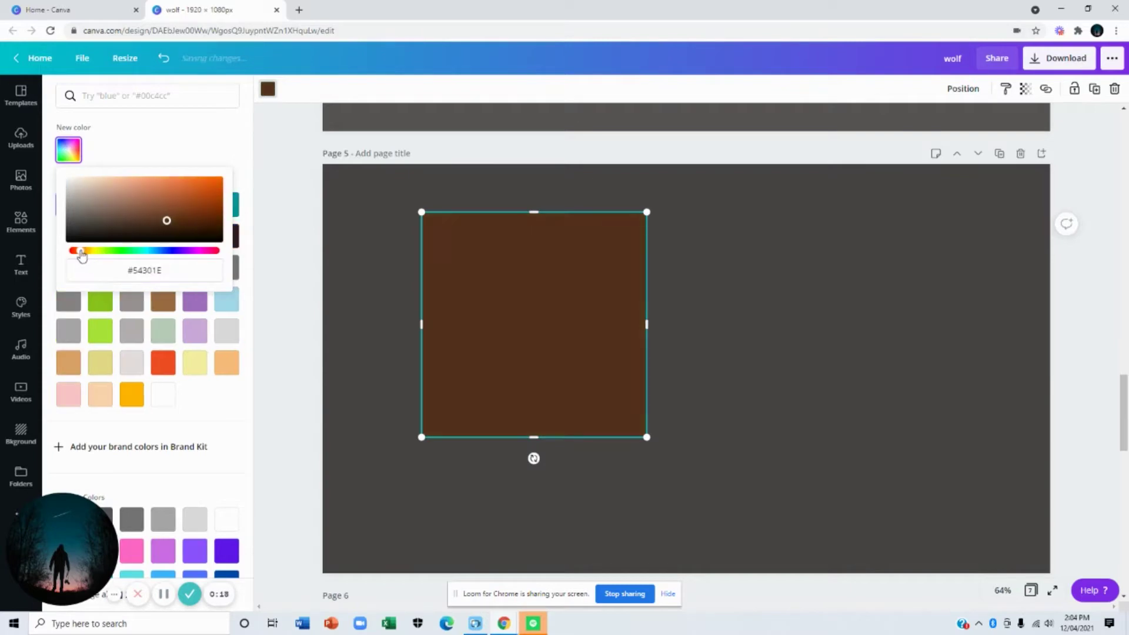
drag(168, 224, 160, 227)
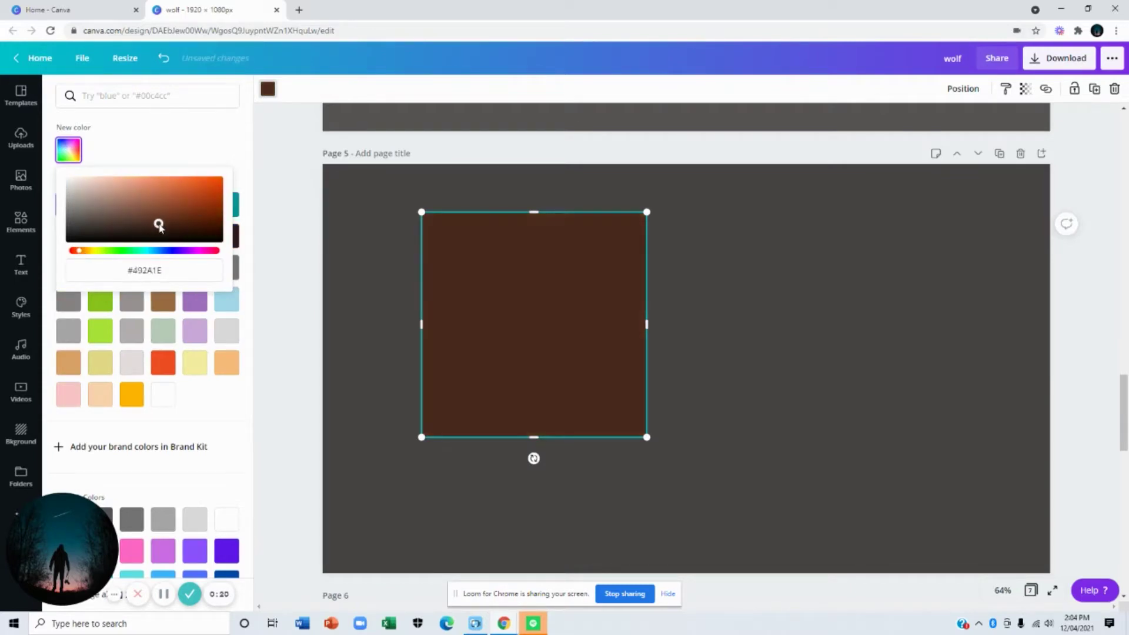
click(625, 348)
Flatten the brown square into a long rectangle, tilt it upward to the right and stretch it along the page's lower edge as a floor.
drag(534, 437, 534, 302)
drag(528, 260, 490, 373)
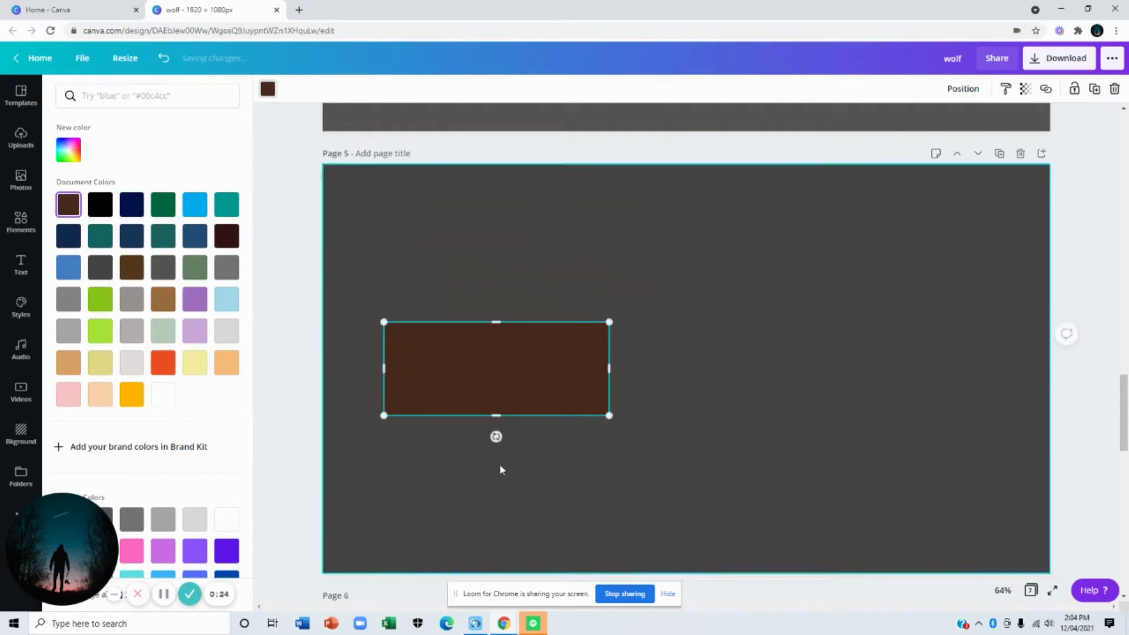
mouse_move(496, 436)
mouse_down()
mouse_move(539, 433)
mouse_move(512, 448)
mouse_move(507, 435)
mouse_up()
drag(505, 391, 447, 617)
drag(640, 550, 871, 530)
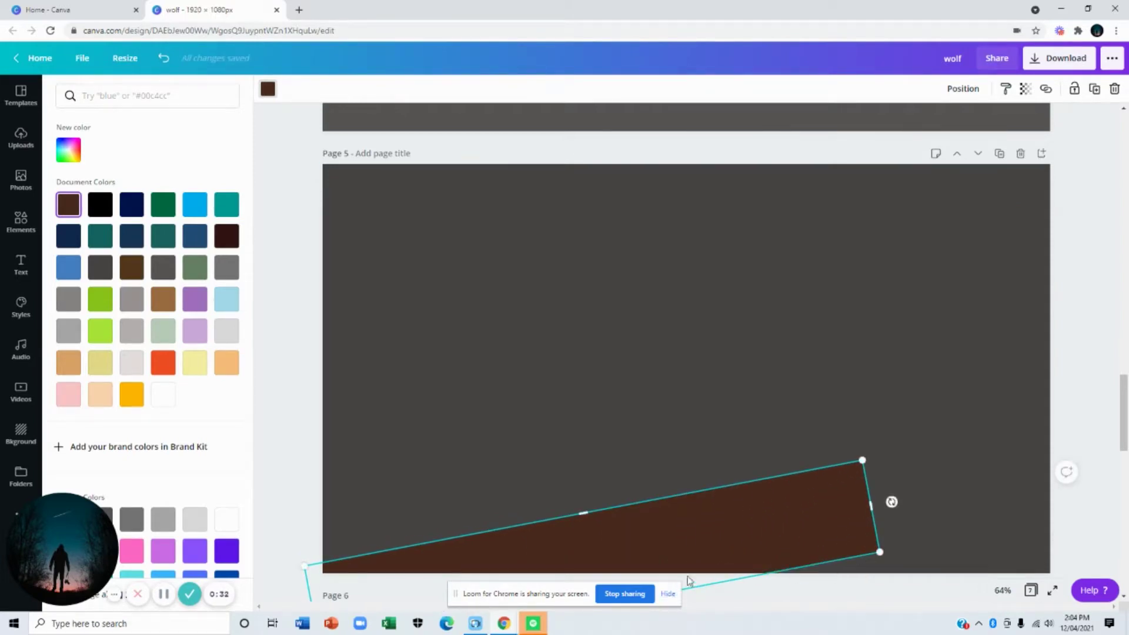
scroll(698, 557, down, 1)
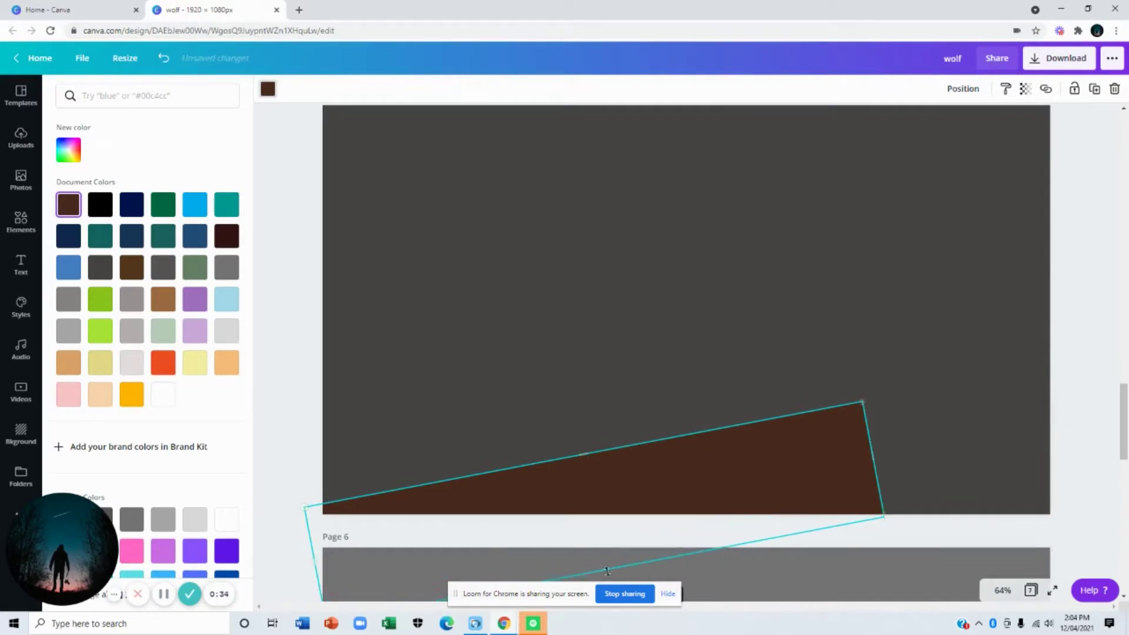
scroll(717, 404, up, 2)
key(Escape)
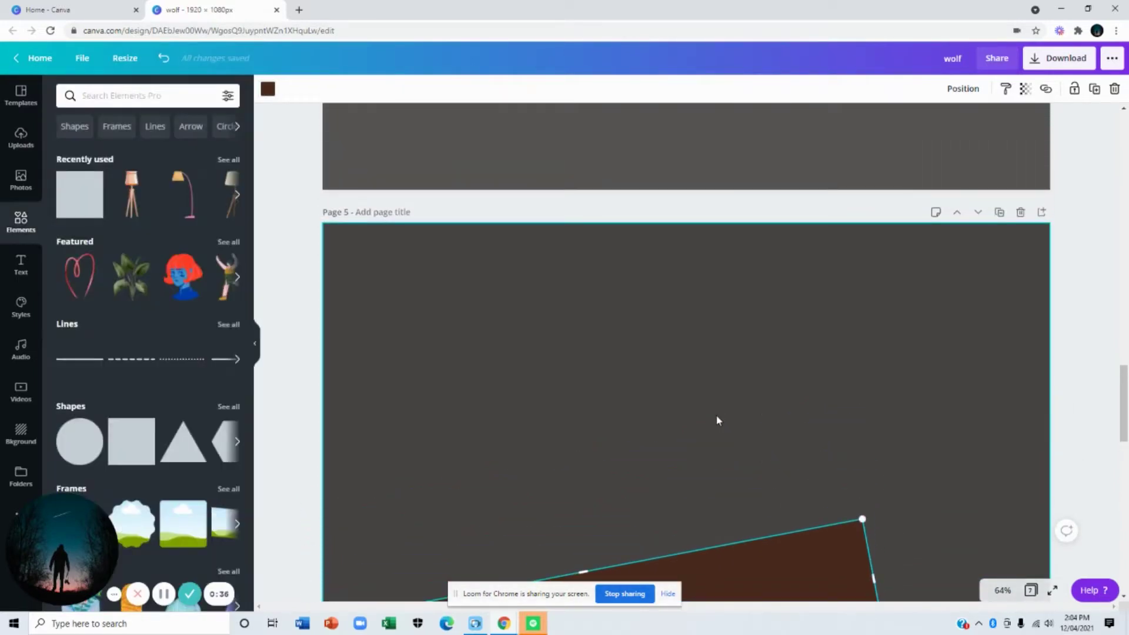
Duplicate the brown floor rectangle, shorten the copy, tilt it downward to the right and place it in the page's lower right corner.
scroll(716, 419, down, 2)
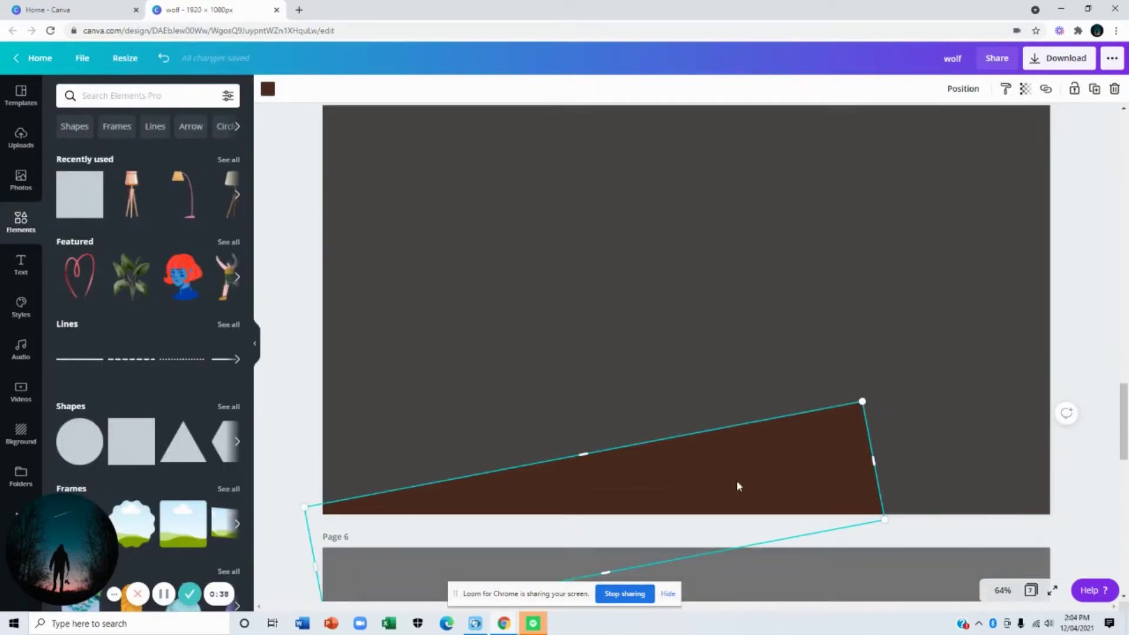
drag(737, 485, 854, 372)
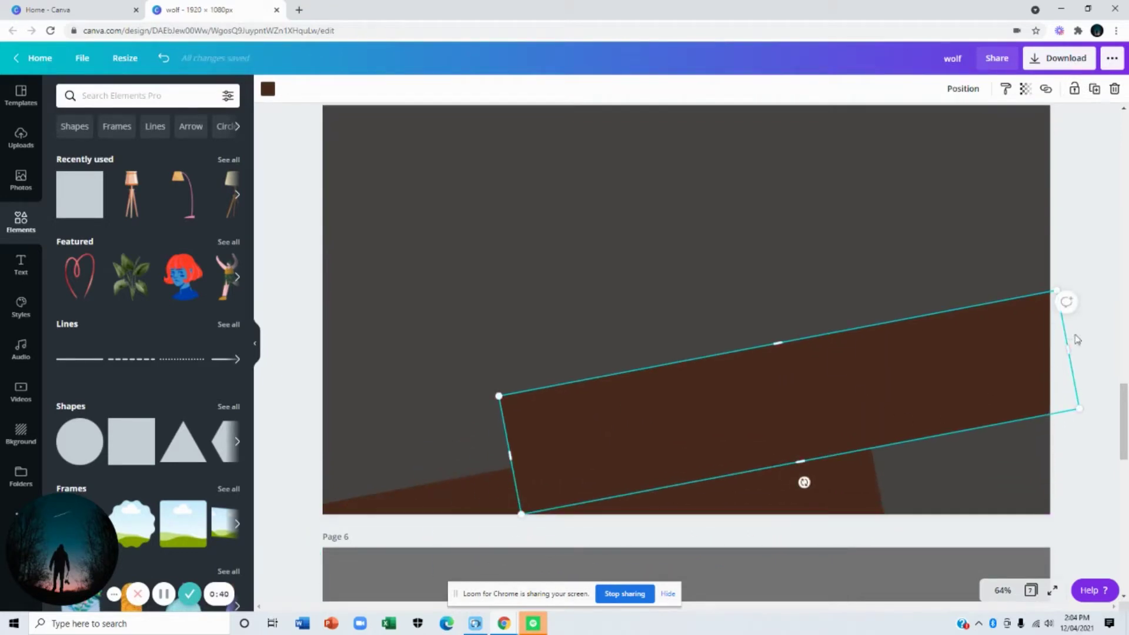
drag(1032, 357, 771, 406)
drag(653, 507, 625, 510)
drag(625, 459, 955, 511)
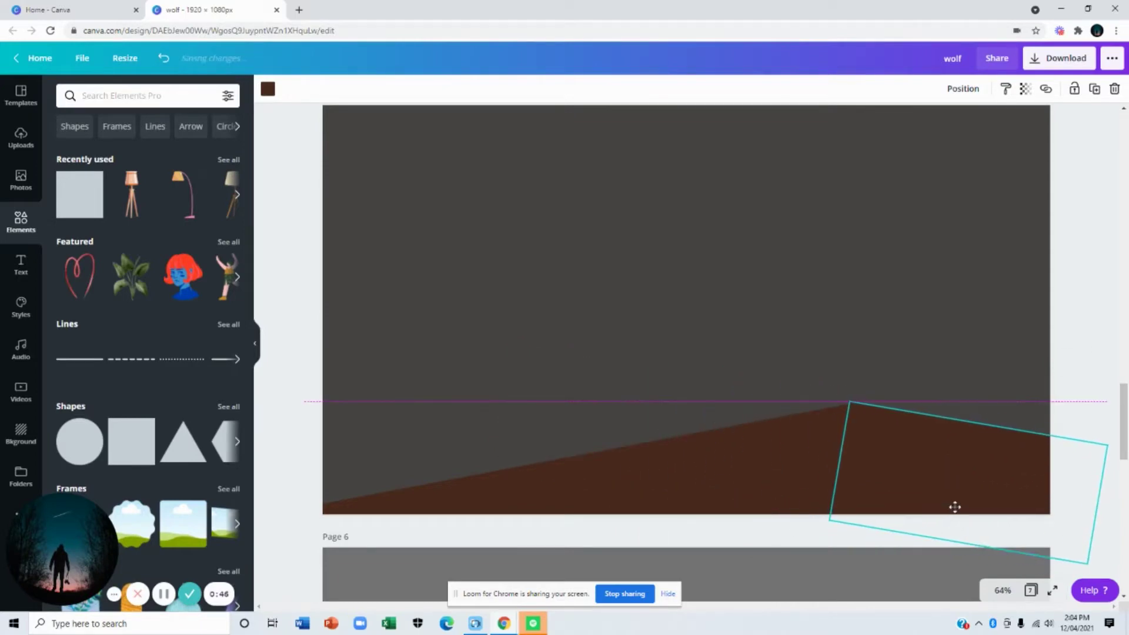
Rotate the shorter brown rectangle more steeply and align its upper corner with the floor's peak.
drag(954, 563, 929, 555)
drag(953, 478, 923, 507)
click(1073, 398)
click(922, 469)
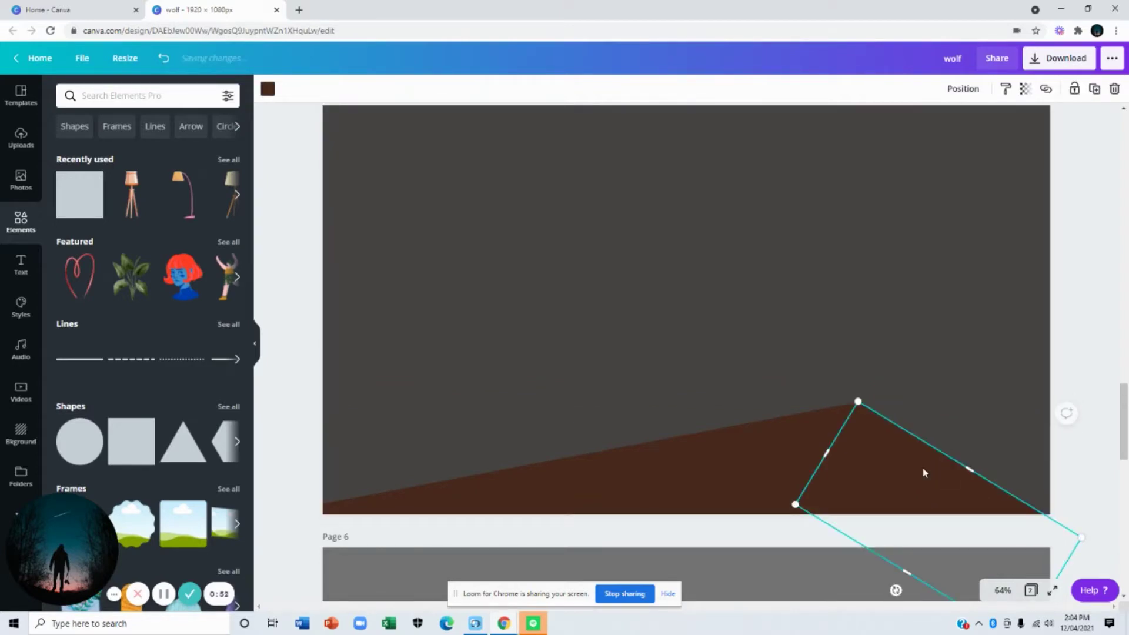
click(1064, 321)
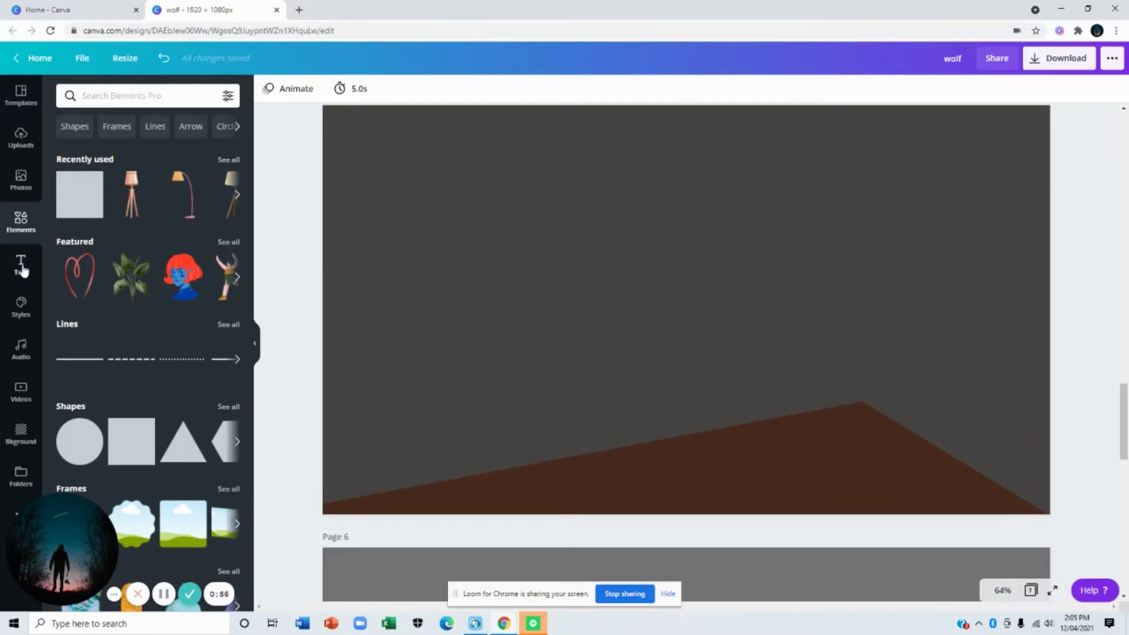
Add the teal daybed with pink railings from the recently used elements to page 5.
click(229, 162)
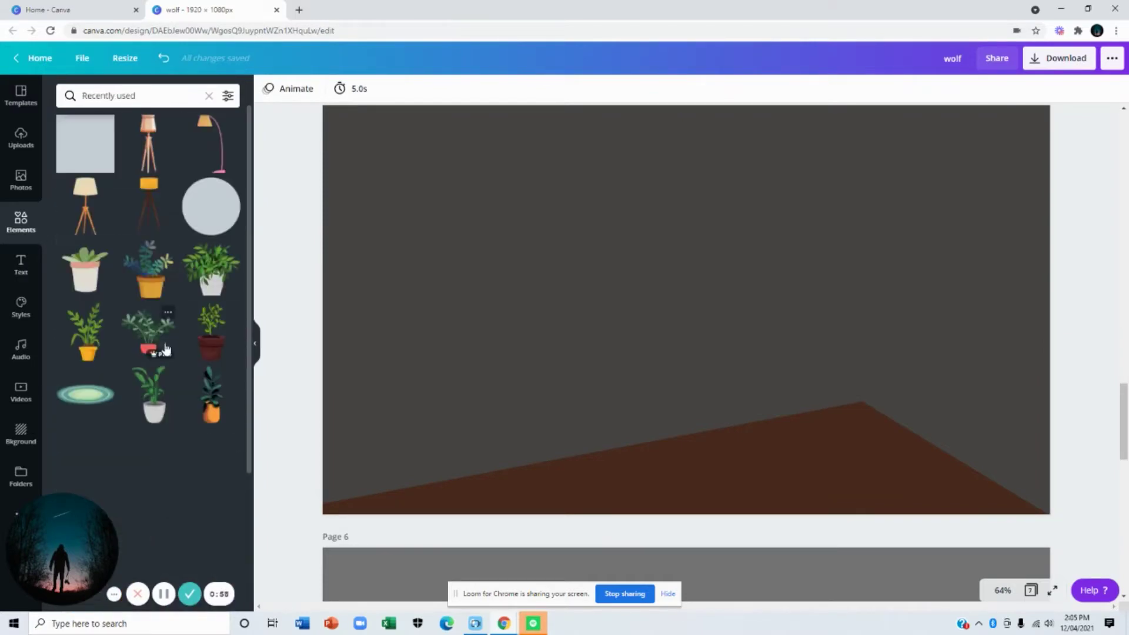
scroll(141, 288, down, 4)
scroll(142, 288, down, 8)
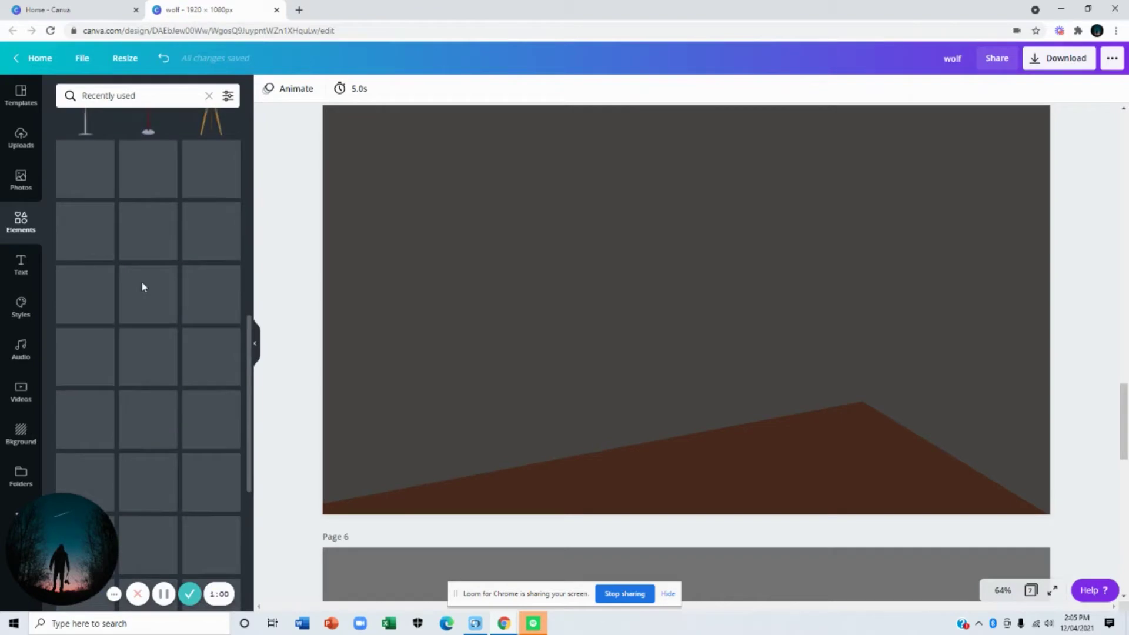
scroll(141, 287, down, 3)
scroll(142, 288, up, 6)
scroll(144, 276, up, 2)
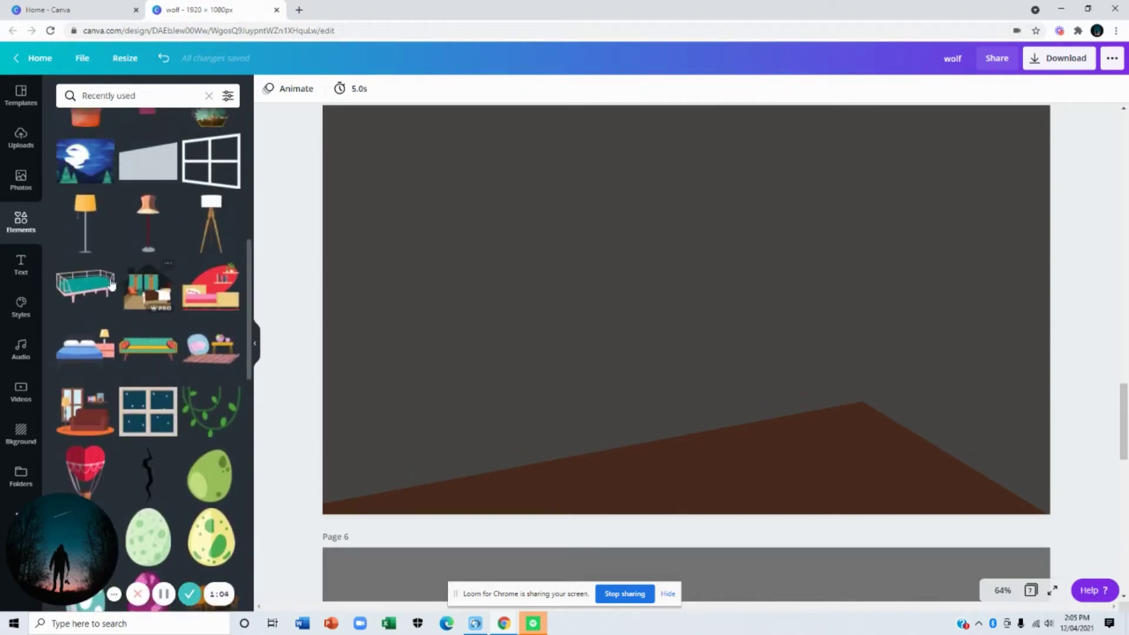
click(87, 281)
click(282, 241)
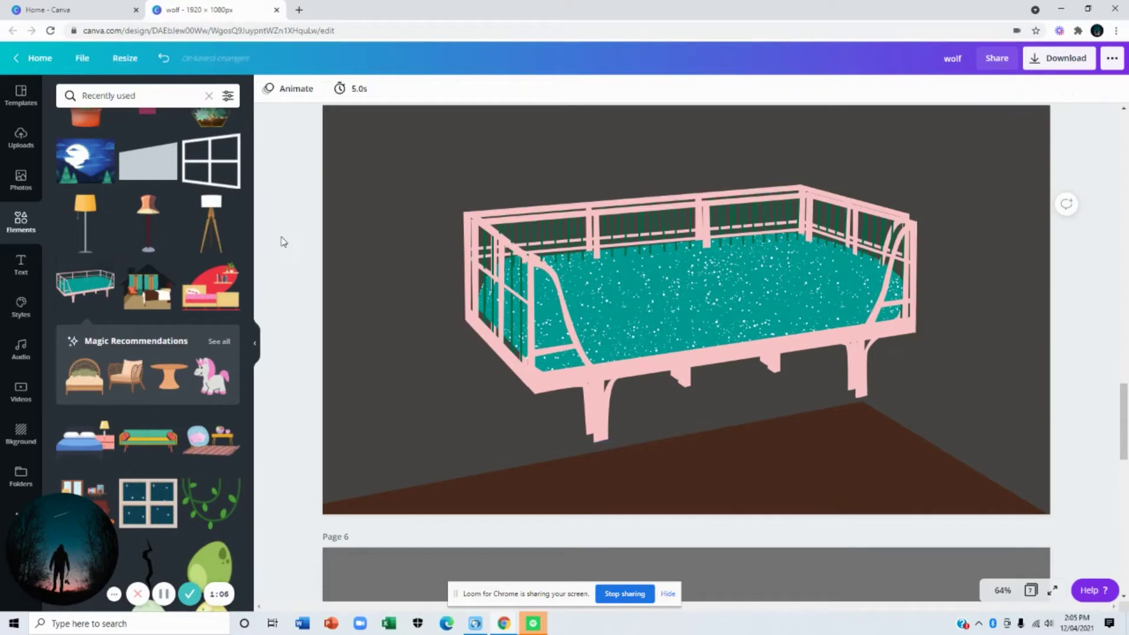
click(28, 228)
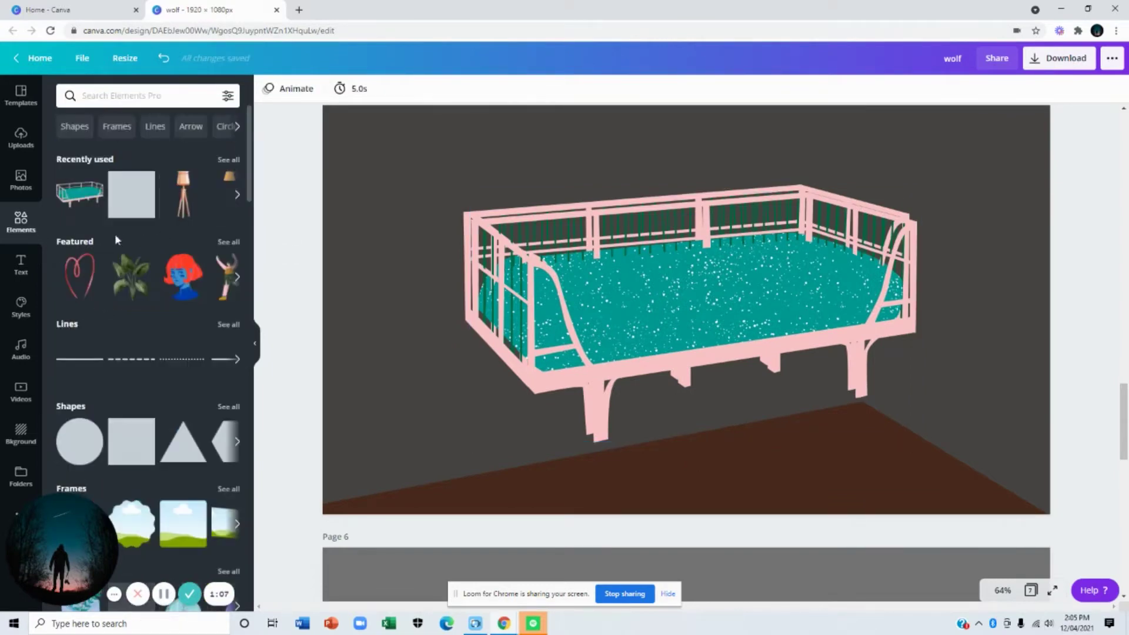
Lower the daybed onto the brown floor and rotate it to -1°.
click(616, 286)
drag(601, 298, 588, 392)
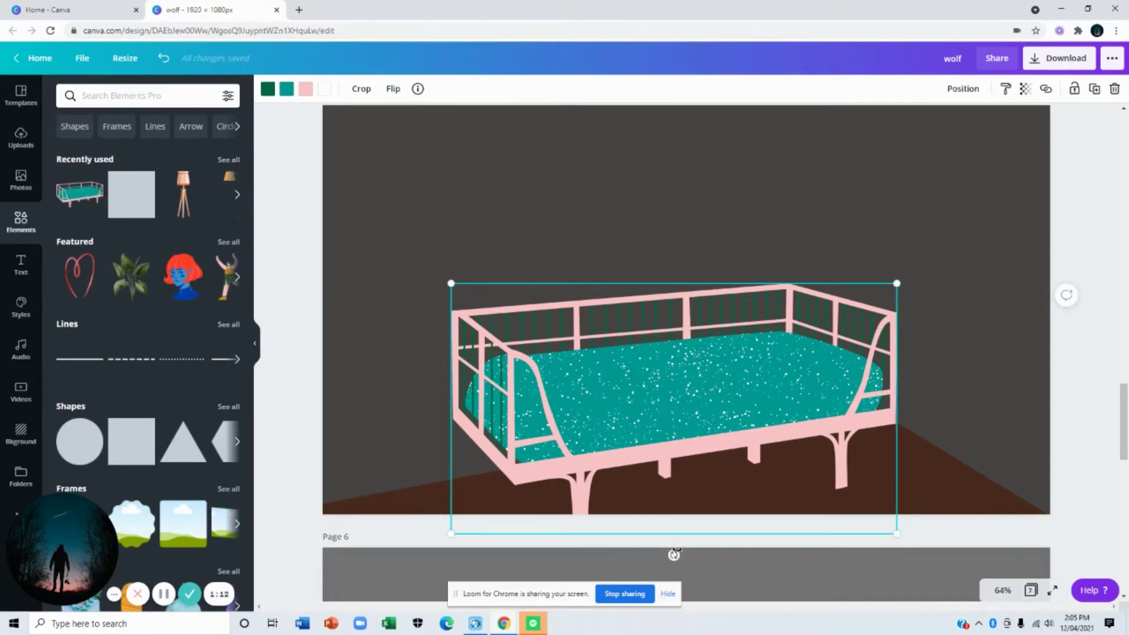
mouse_move(687, 553)
mouse_down()
mouse_move(700, 557)
mouse_move(680, 558)
mouse_up()
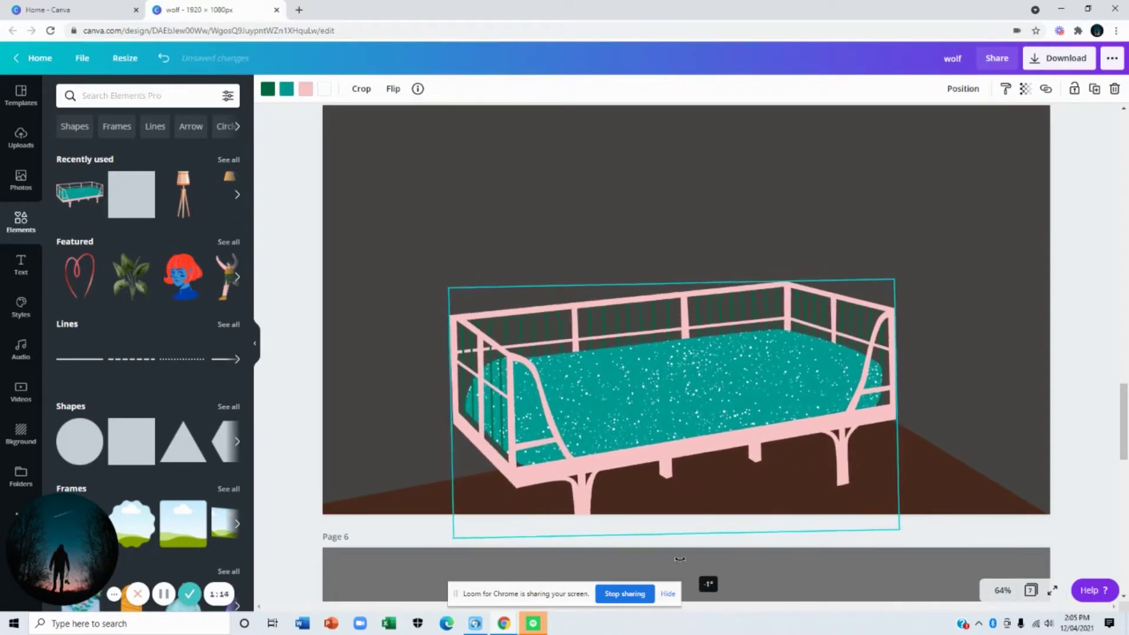
Shift the daybed down out of the way, rotate the long floor rectangle to -6° and realign its upper corner with the floor's peak.
drag(725, 361, 749, 520)
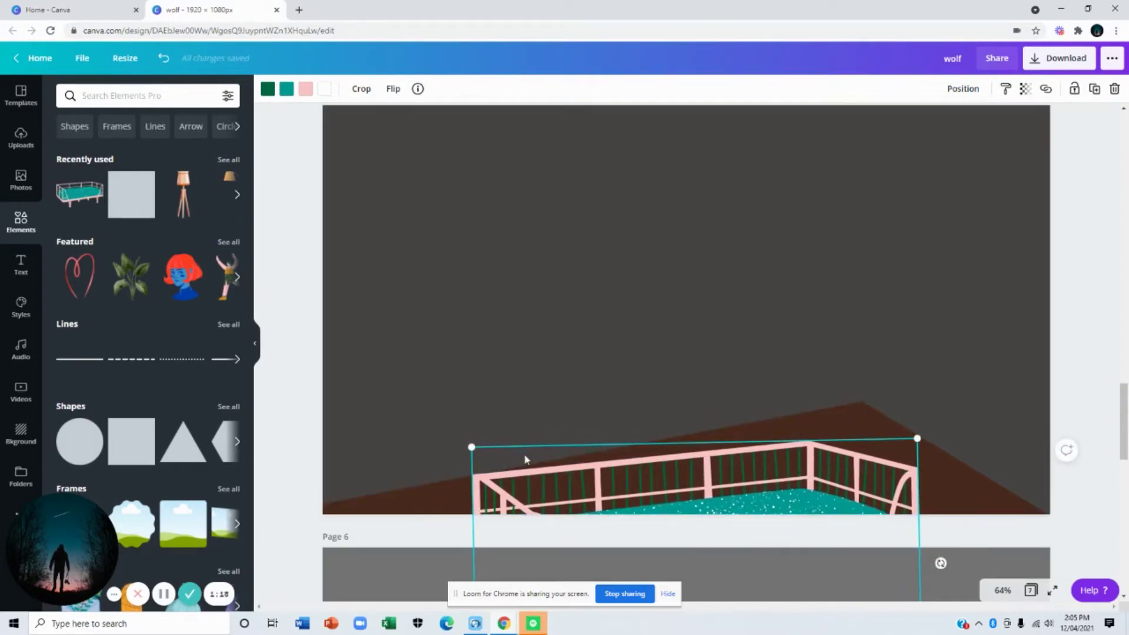
click(434, 487)
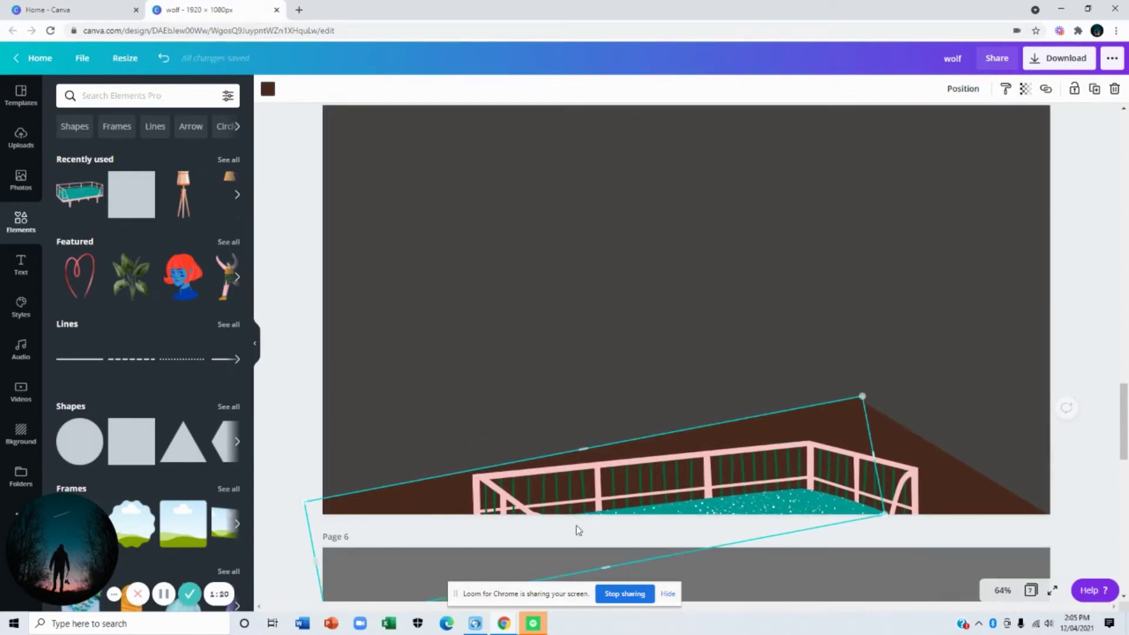
scroll(630, 527, down, 1)
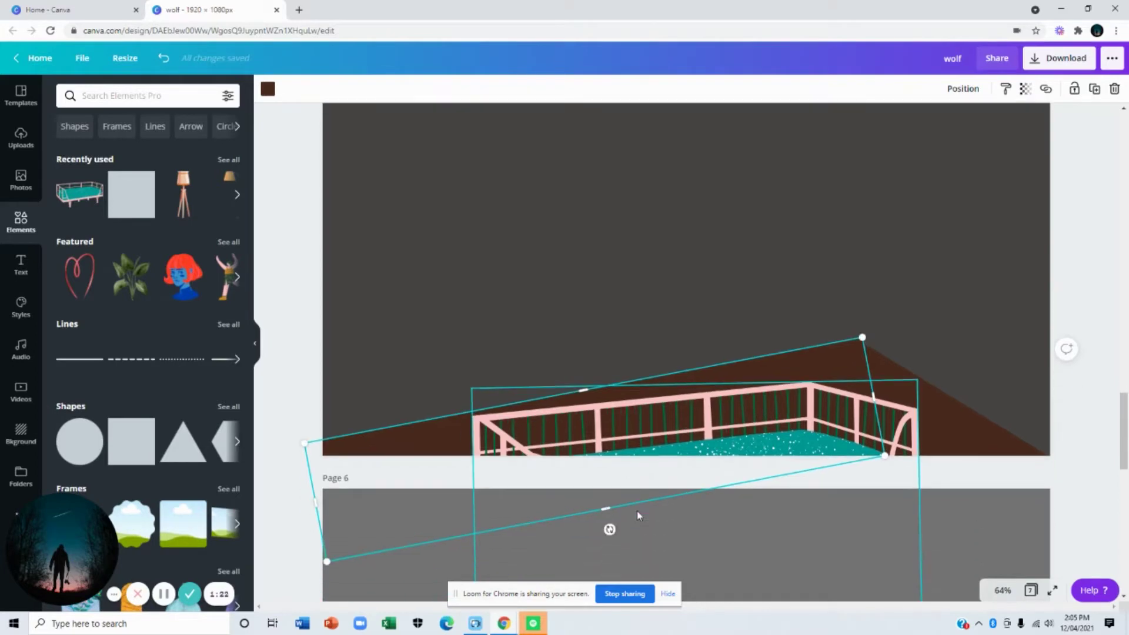
drag(609, 527, 609, 530)
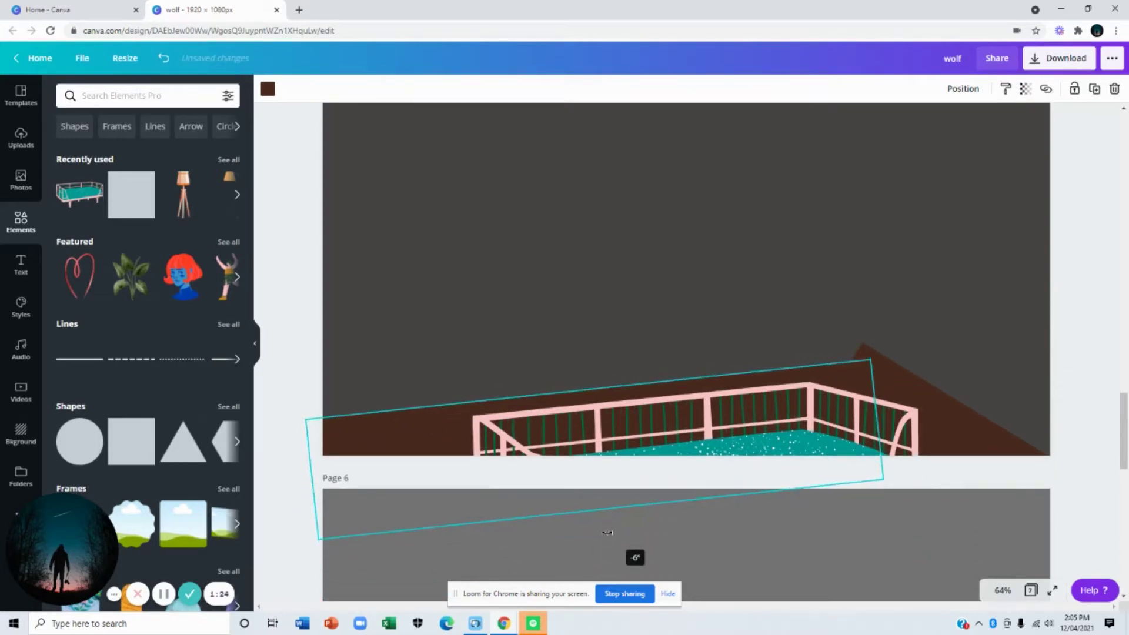
drag(438, 434, 435, 420)
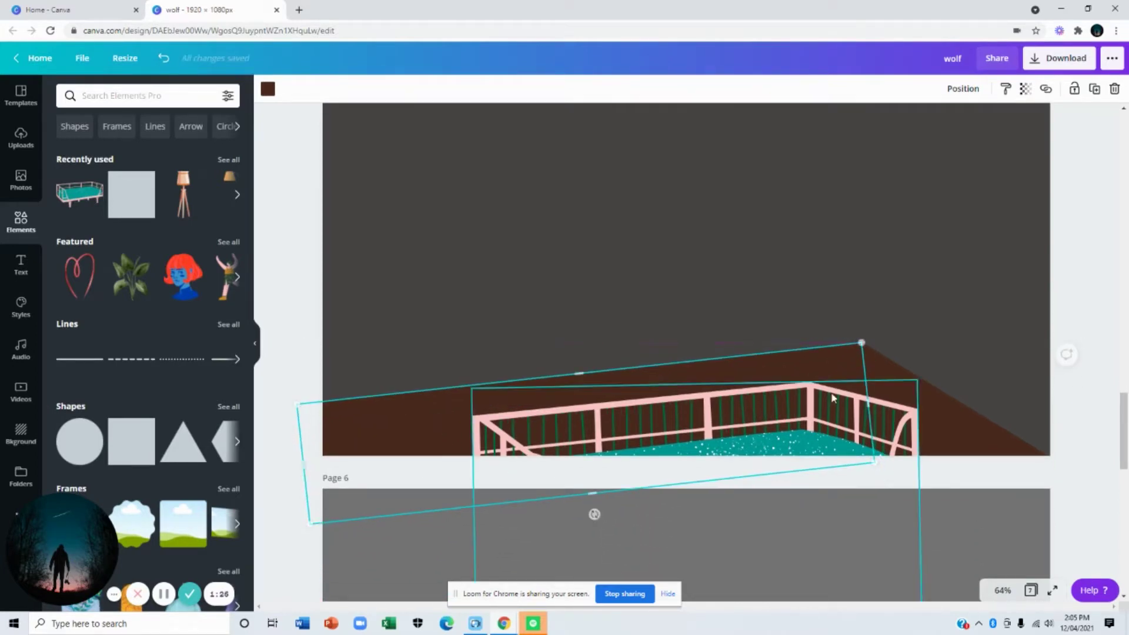
Move the daybed back up onto the floor, towards the left half of the page.
click(815, 408)
drag(814, 408, 740, 268)
click(1104, 237)
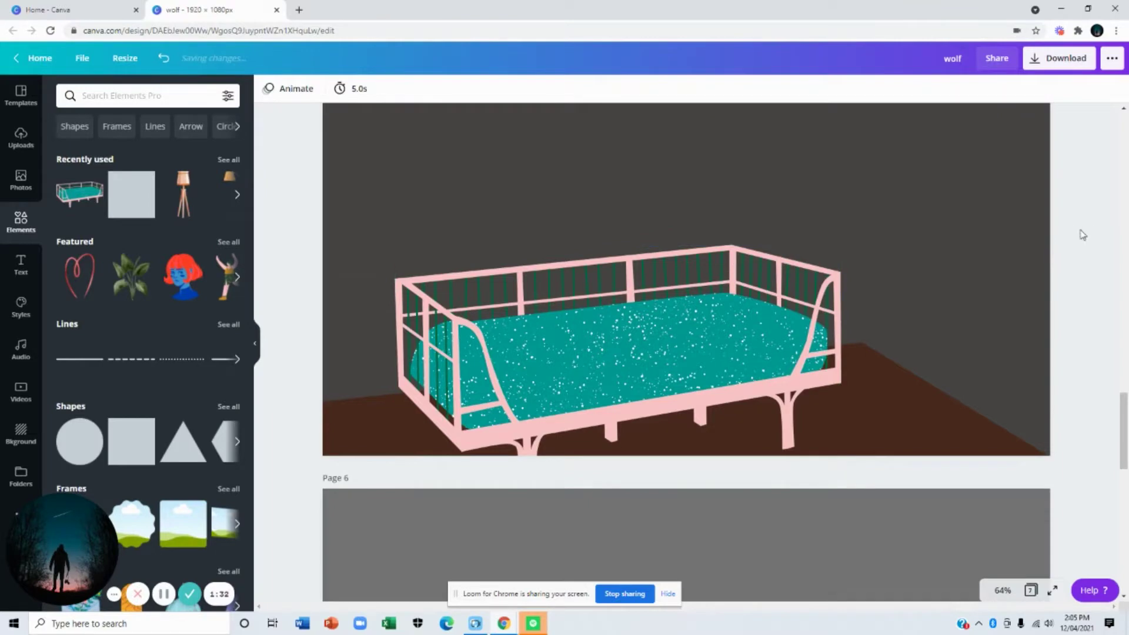
Add another square, place it along the page's right side from the floor's peak outward, and stretch it down past the lower edge.
scroll(1052, 242, up, 1)
click(142, 195)
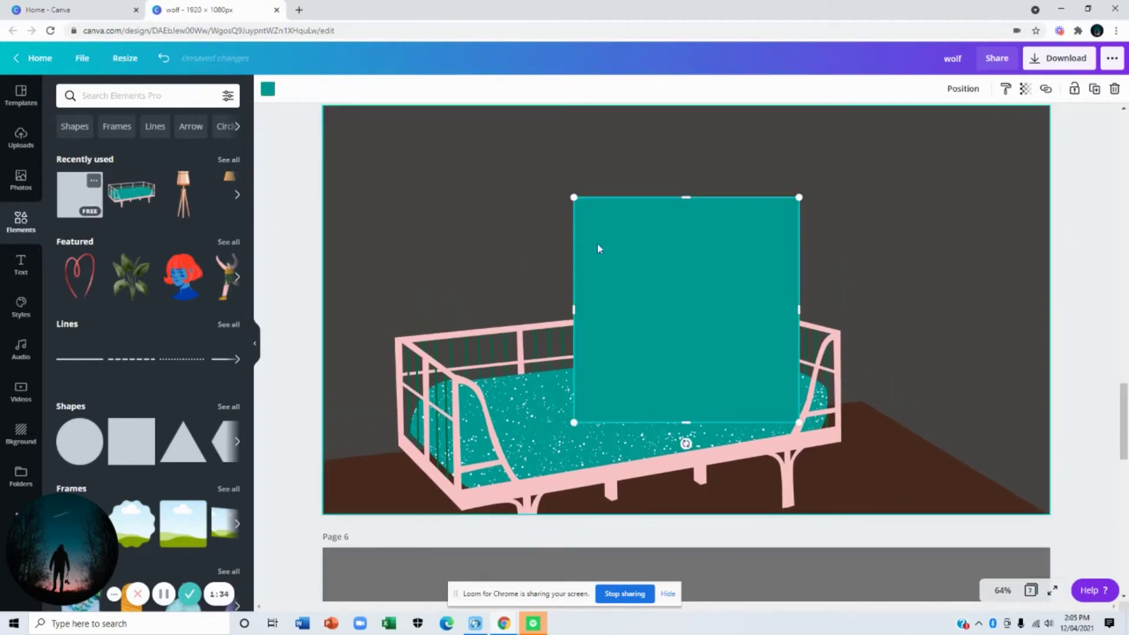
drag(623, 259, 937, 140)
drag(971, 284, 970, 416)
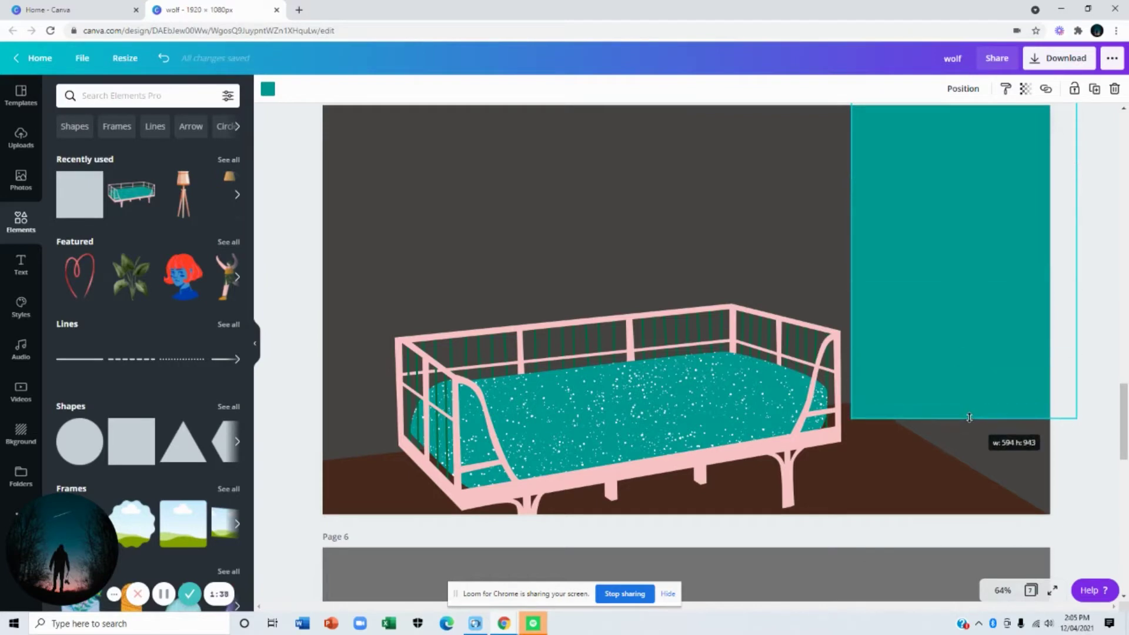
drag(950, 345, 958, 345)
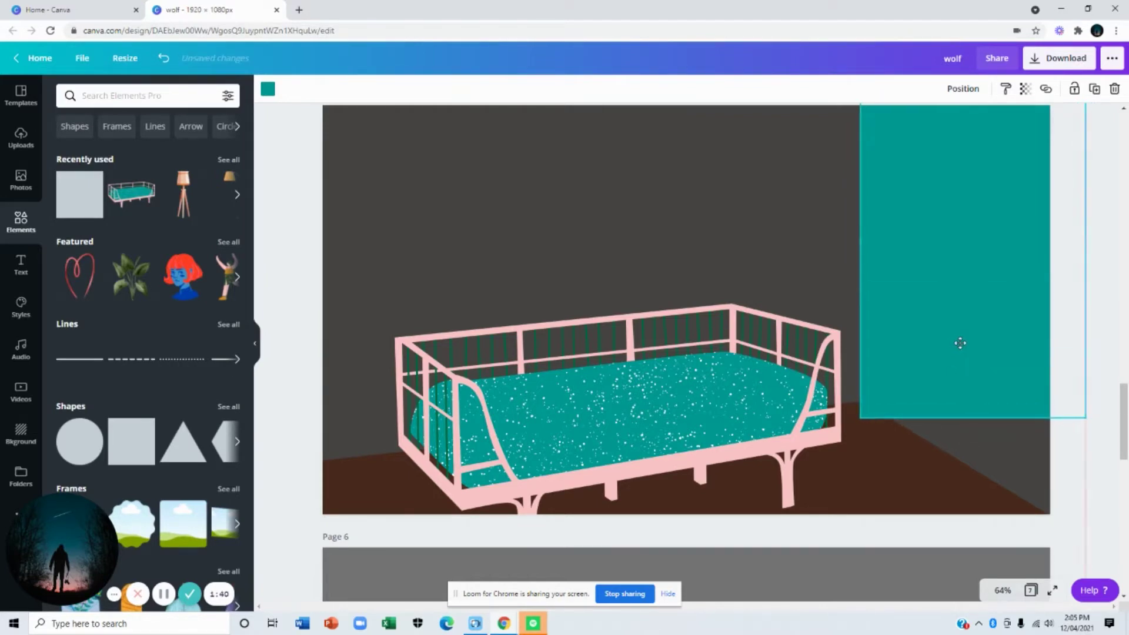
drag(975, 419, 973, 529)
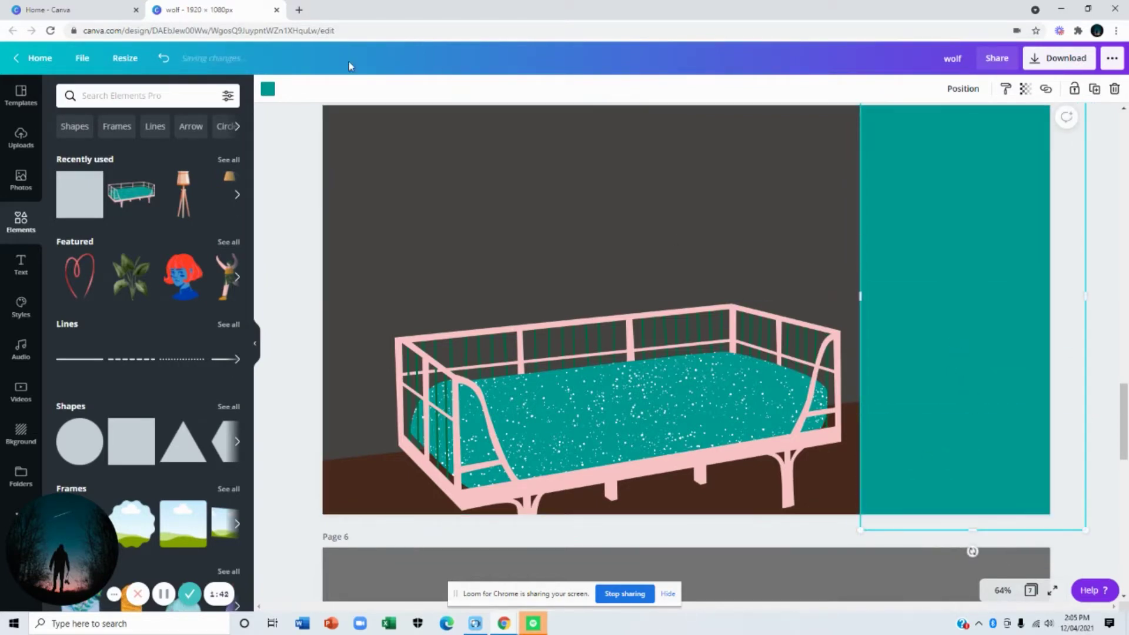
Fill the side-wall square with a slightly lighter dark grey than the back wall and send it behind the brown floor.
click(268, 89)
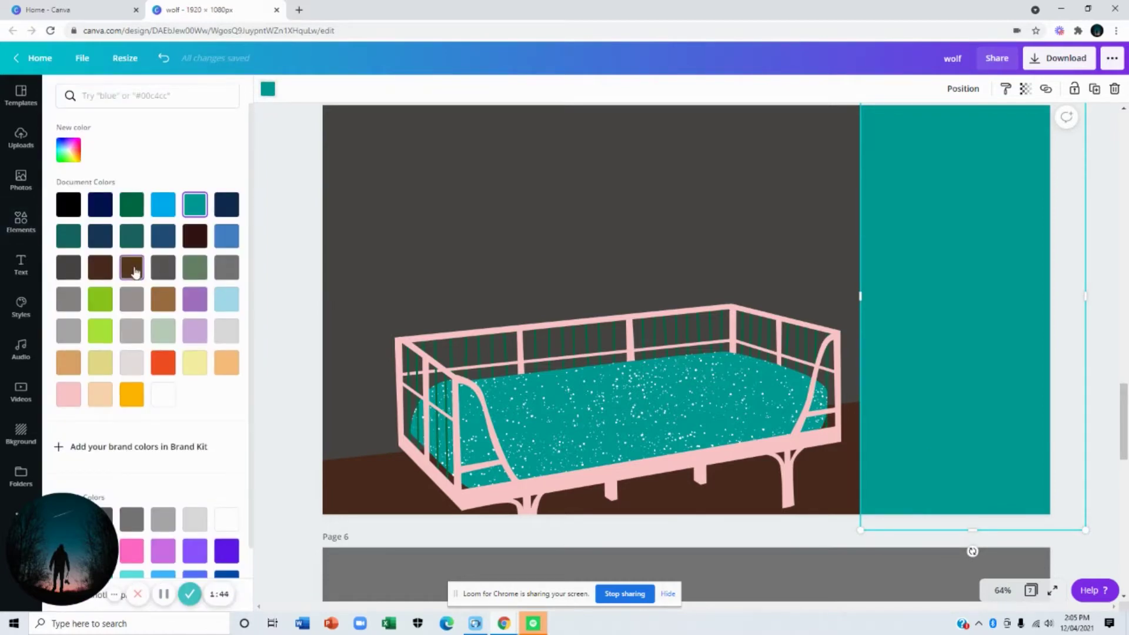
click(164, 272)
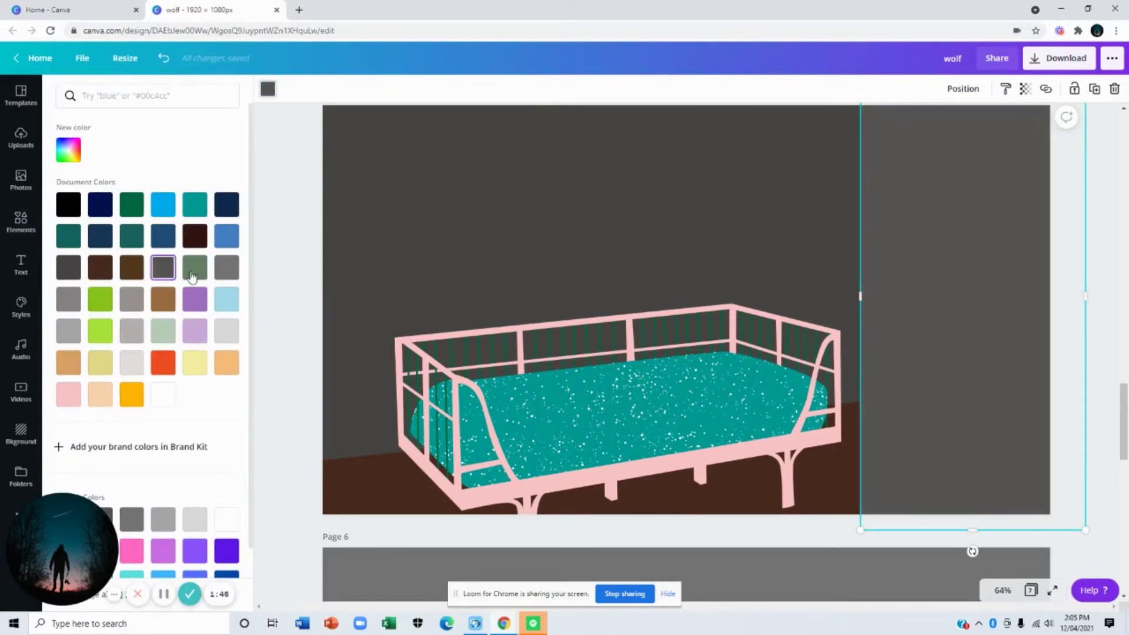
click(284, 283)
click(918, 338)
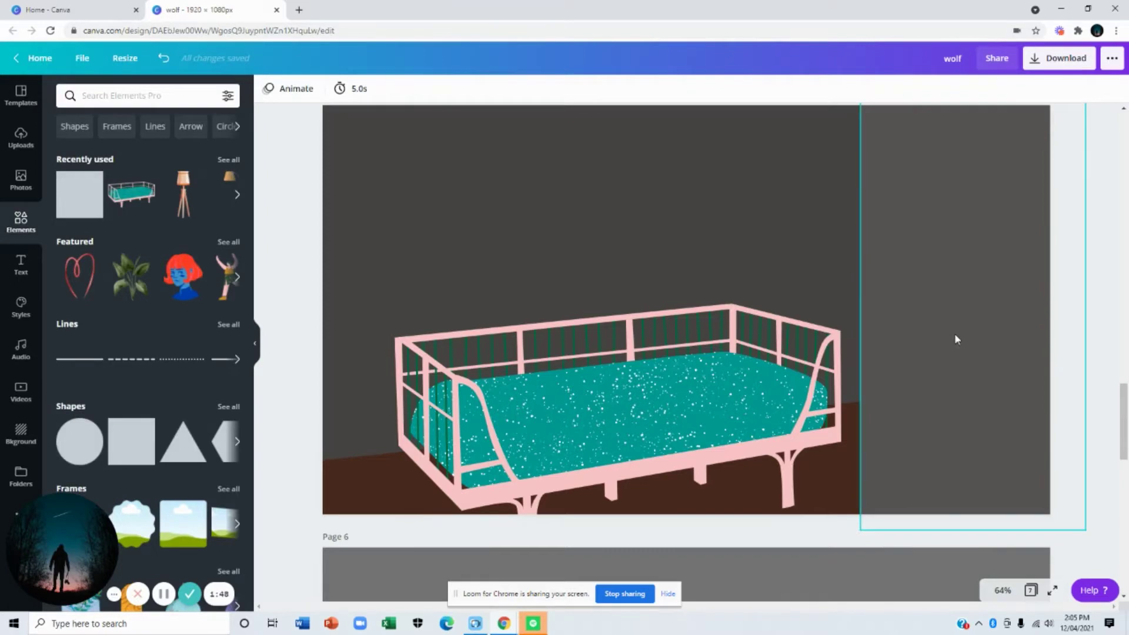
right_click(954, 333)
click(980, 457)
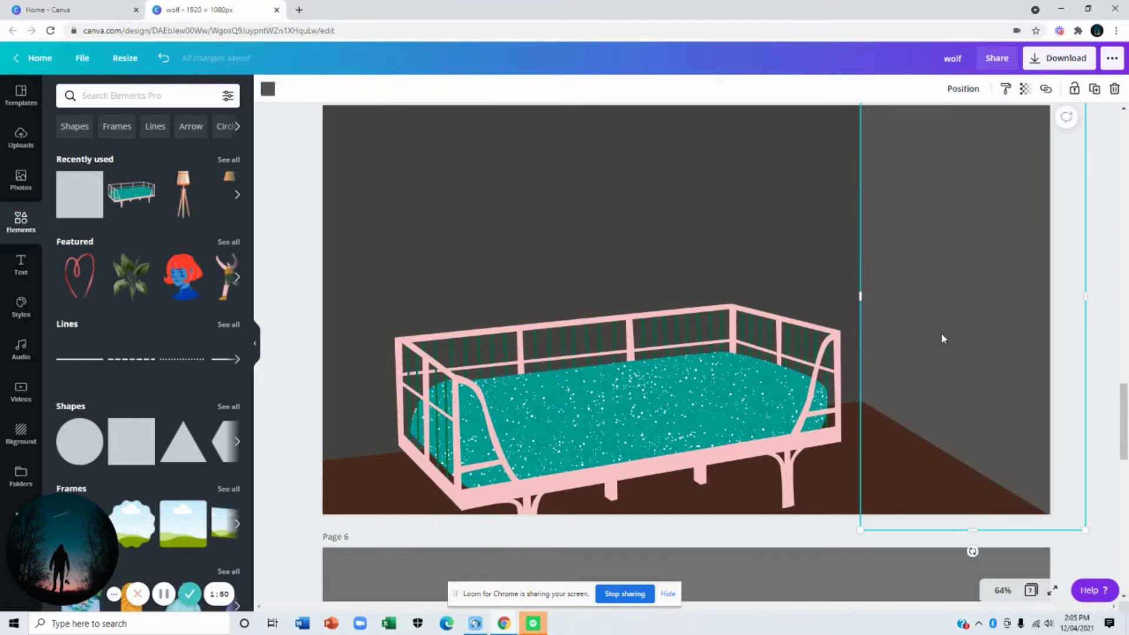
click(312, 255)
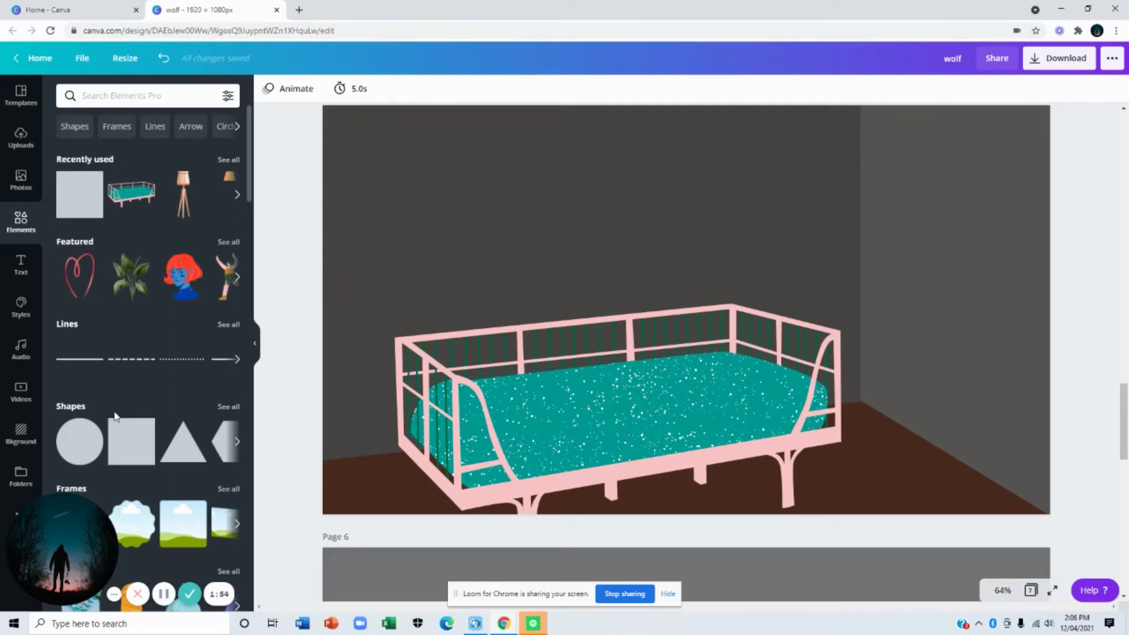
Add a square at the page's lower right corner, rotate it to 34° along the floor's edge and lower it partly past the page.
click(129, 436)
drag(686, 208, 1019, 400)
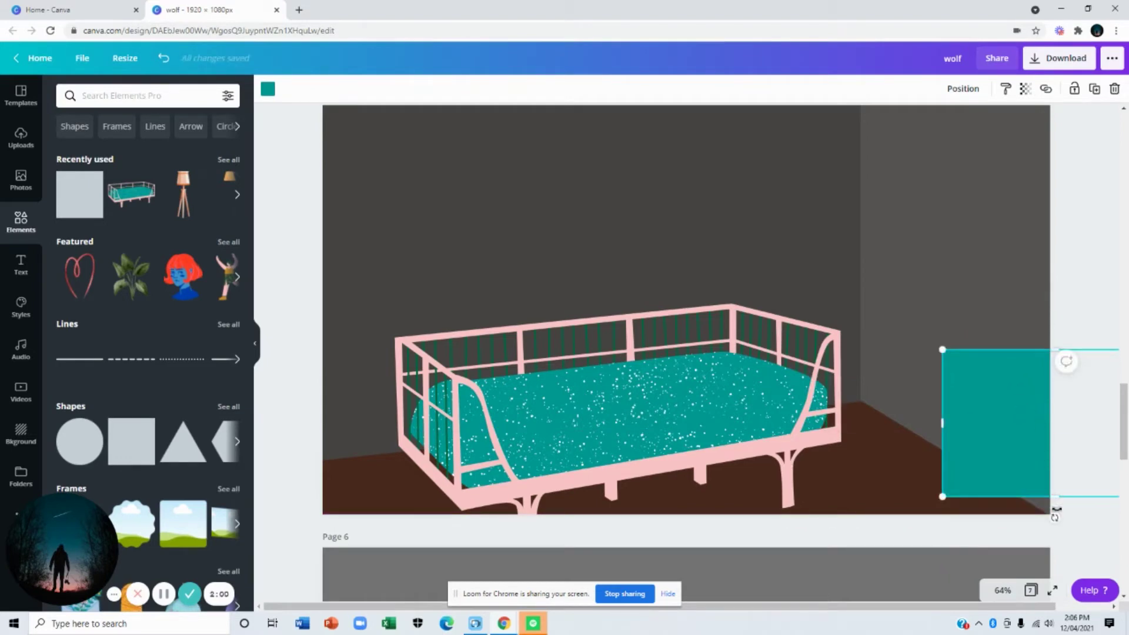
drag(1055, 519, 1028, 533)
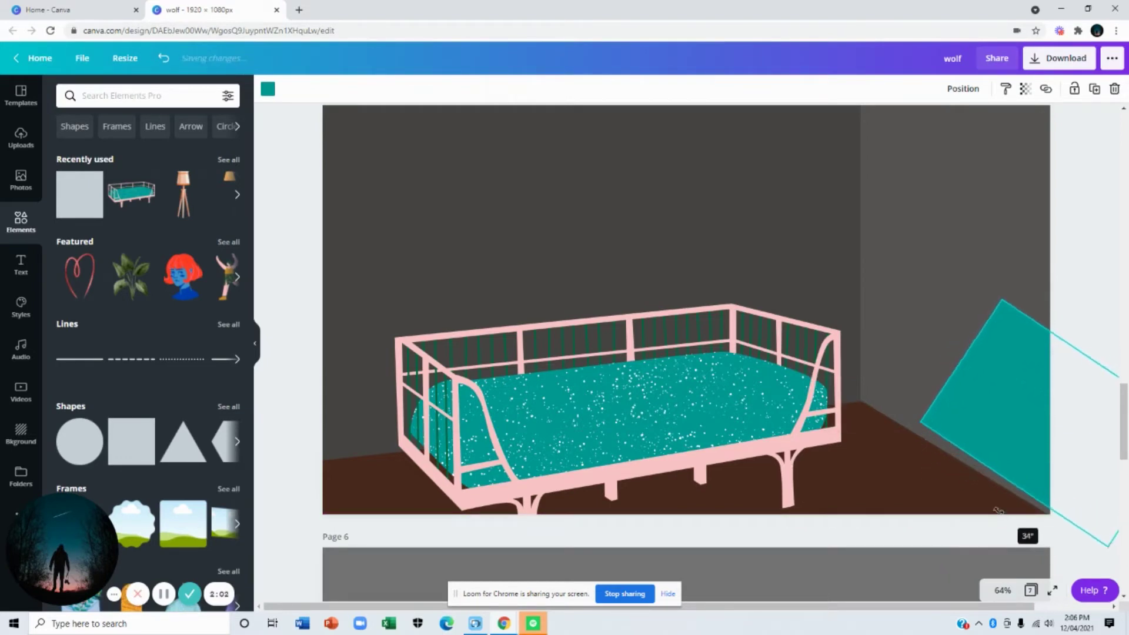
drag(999, 419, 985, 468)
key(Escape)
Duplicate the tilted teal square, rotate the copy upright and align its lower corner with the tilted square's outer corner.
click(964, 428)
key(ctrl+d)
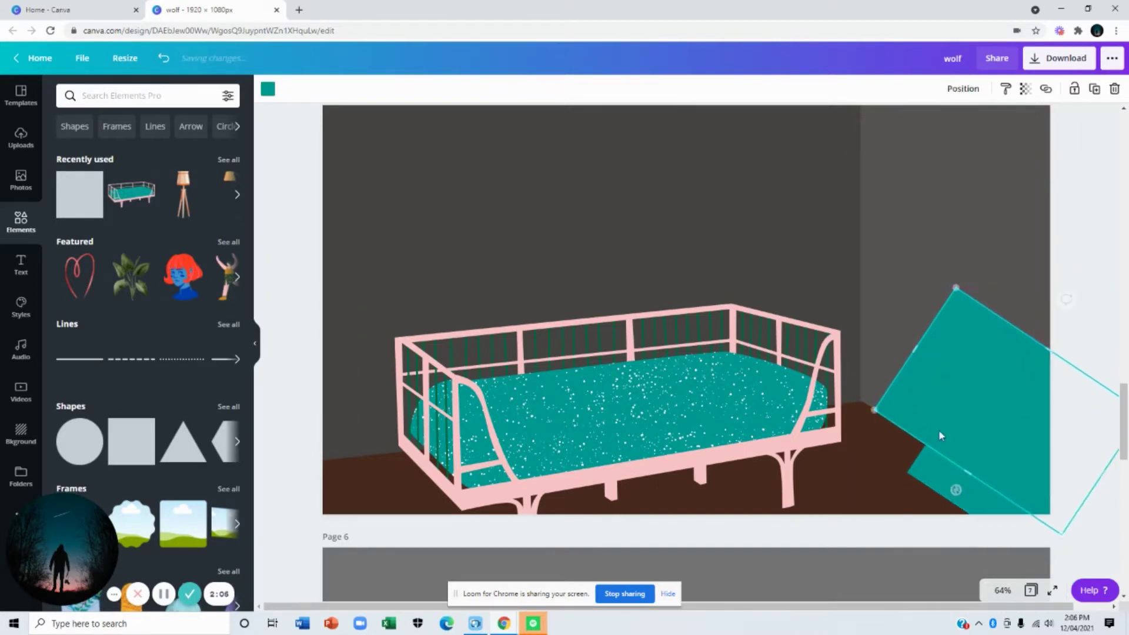
drag(957, 491, 1003, 469)
mouse_move(939, 431)
mouse_down()
mouse_move(1000, 429)
mouse_move(955, 416)
mouse_up()
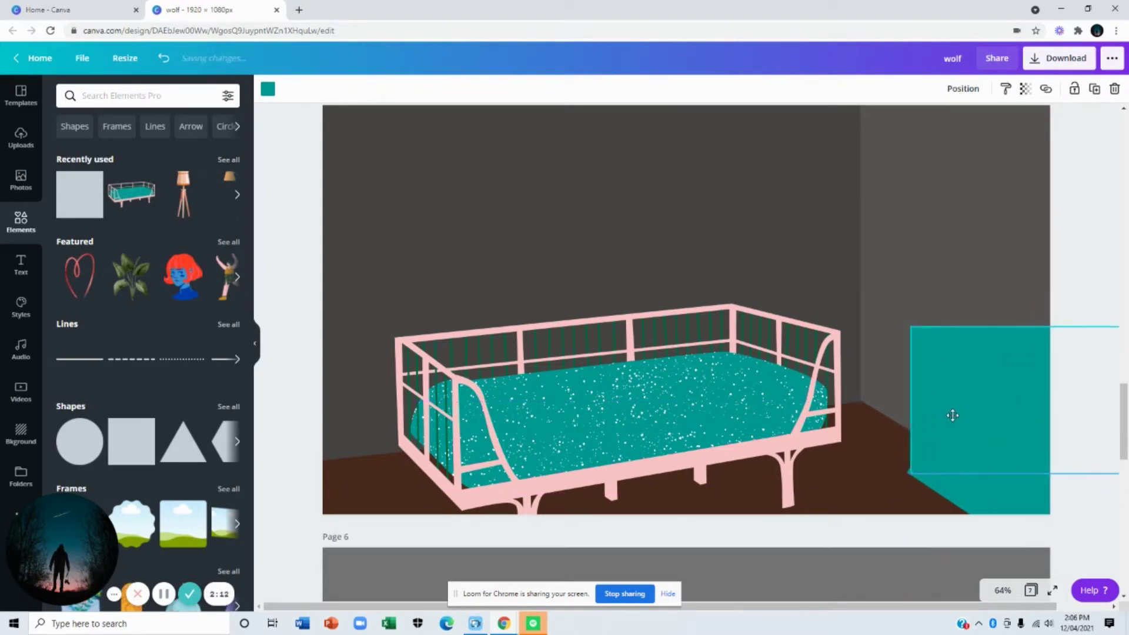
click(1100, 310)
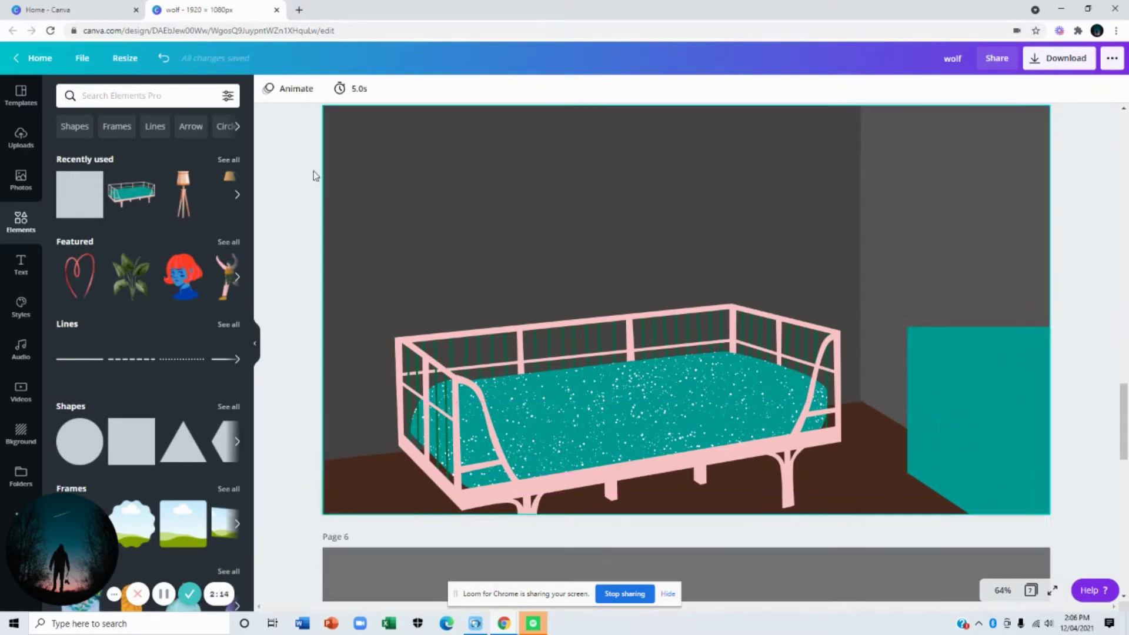
Make a copy of the upright teal square, move it over the daybed and fill it with a darker teal.
click(956, 401)
drag(954, 401, 604, 326)
click(268, 89)
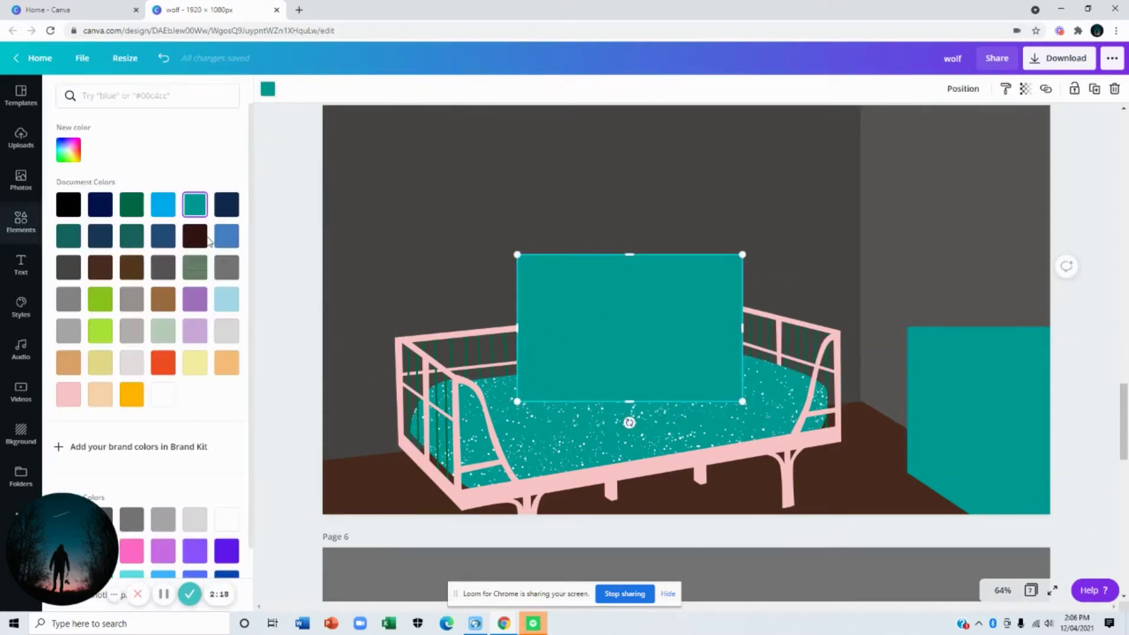
click(71, 154)
drag(216, 211, 209, 215)
Tilt and shrink the dark teal rectangle, then place it diagonally across the teal block as its shaded band.
drag(629, 422, 591, 419)
drag(619, 382, 743, 347)
drag(733, 307, 964, 391)
drag(965, 464, 962, 462)
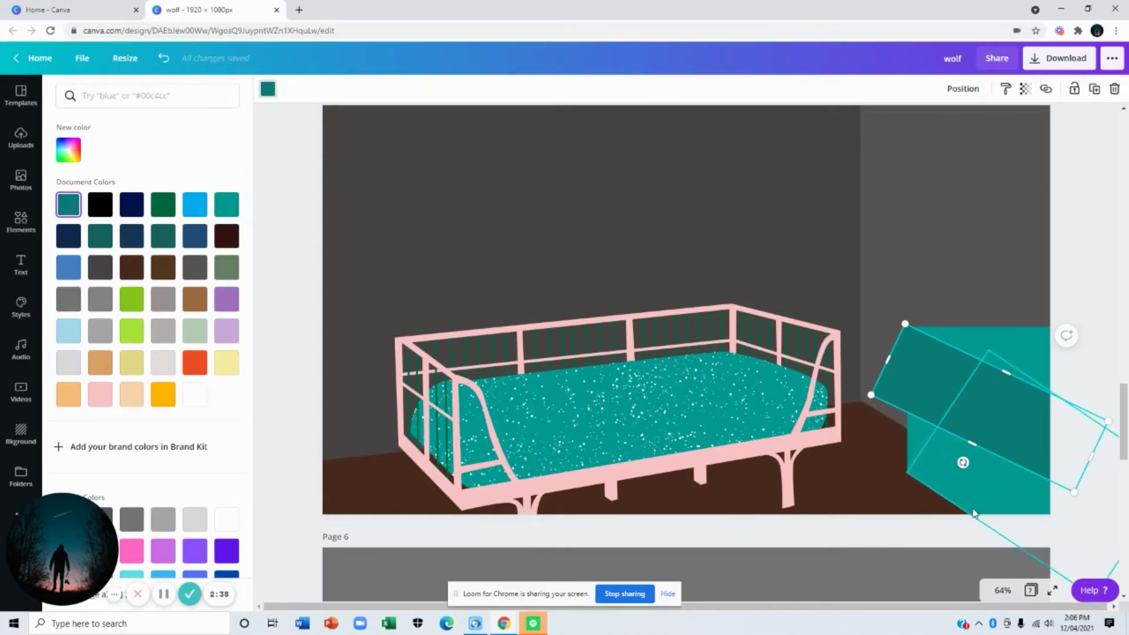
mouse_move(995, 439)
mouse_down()
mouse_move(977, 453)
mouse_move(976, 481)
mouse_move(970, 461)
mouse_move(988, 441)
mouse_move(973, 444)
mouse_up()
Recolour the side wall to the lighter grey #706B6B.
click(936, 301)
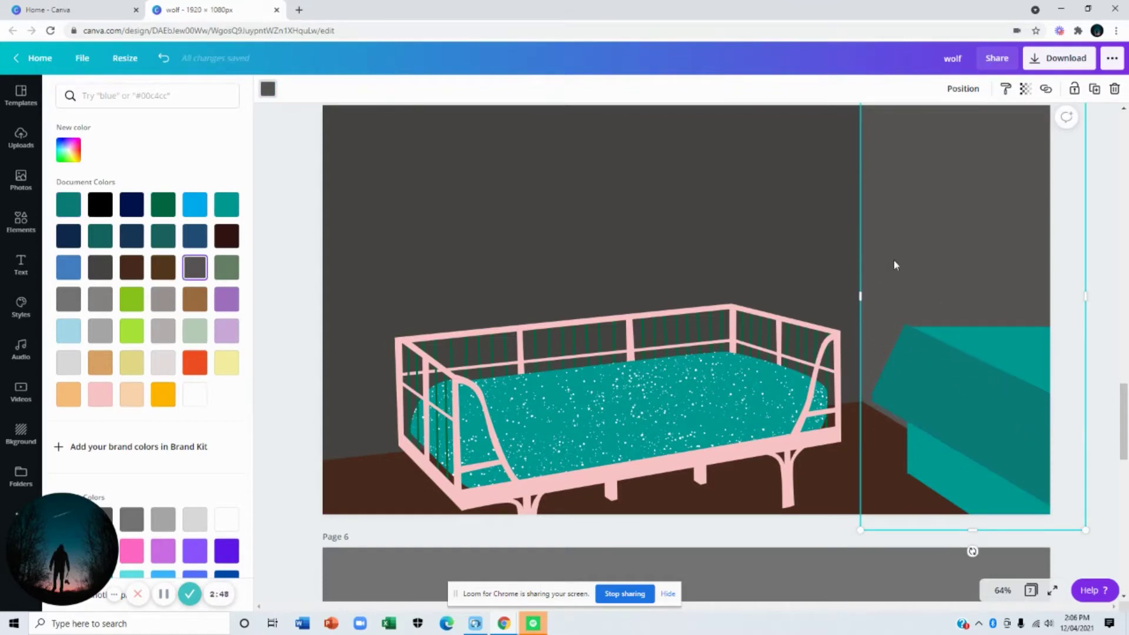
click(21, 222)
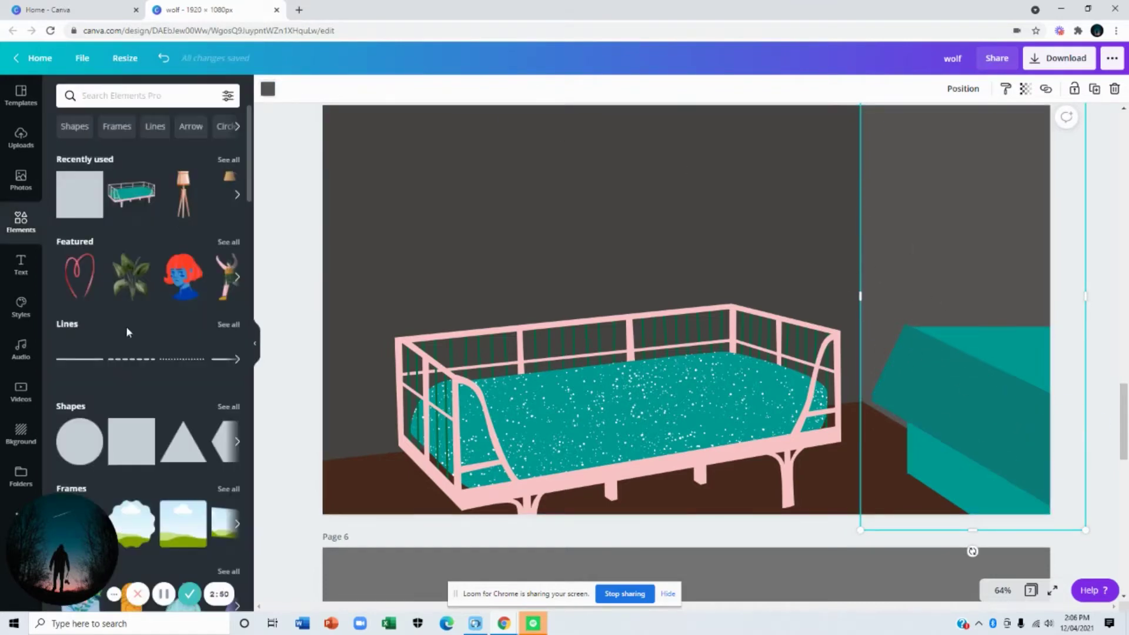
click(268, 92)
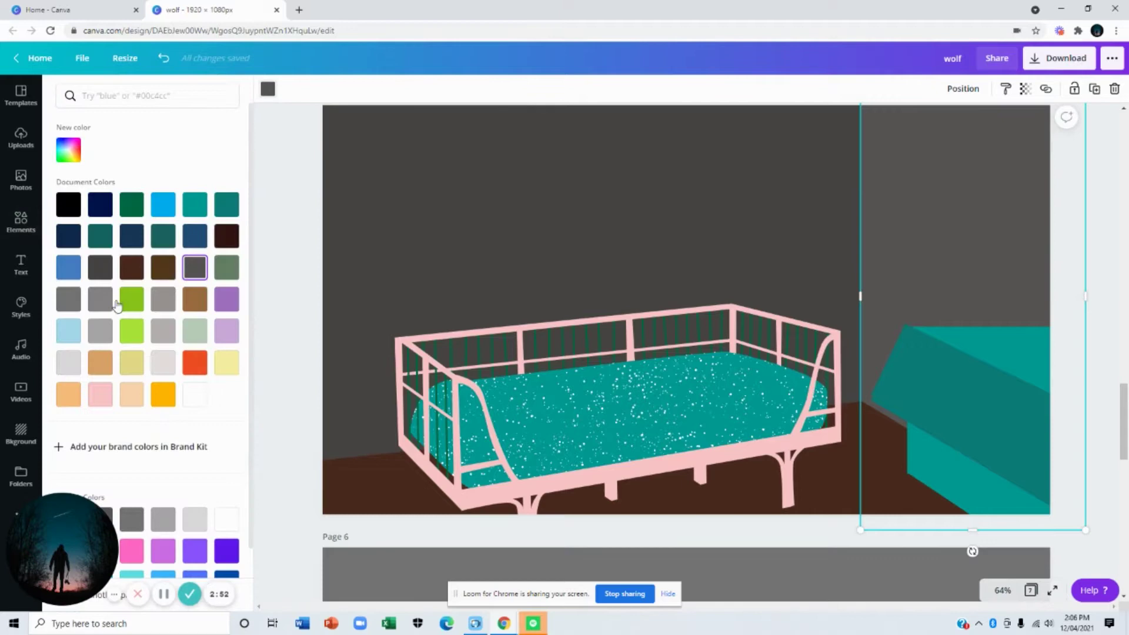
click(69, 154)
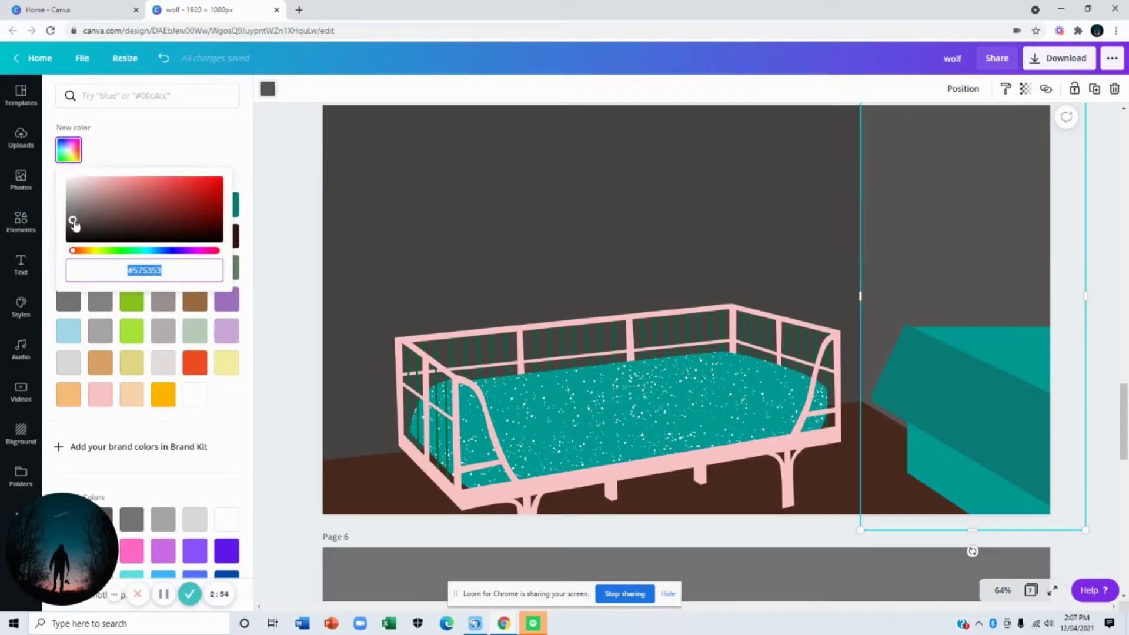
drag(74, 224, 74, 217)
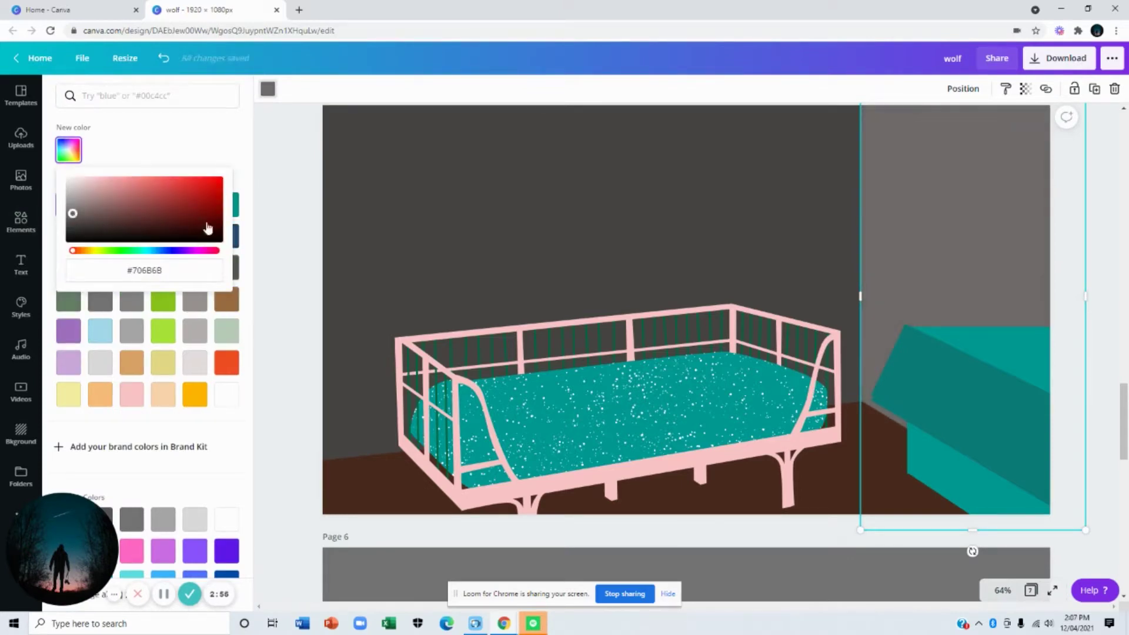
key(Escape)
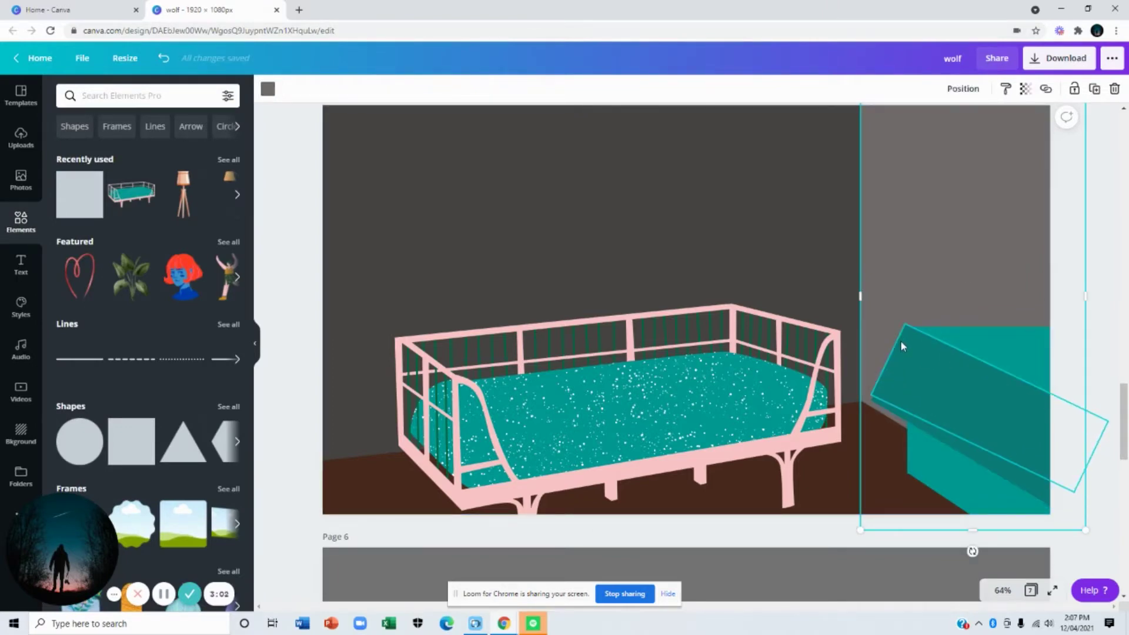
Shrink a copy of the side wall to a narrow strip that covers the dark band's overhang beside the teal block.
drag(891, 238, 757, 283)
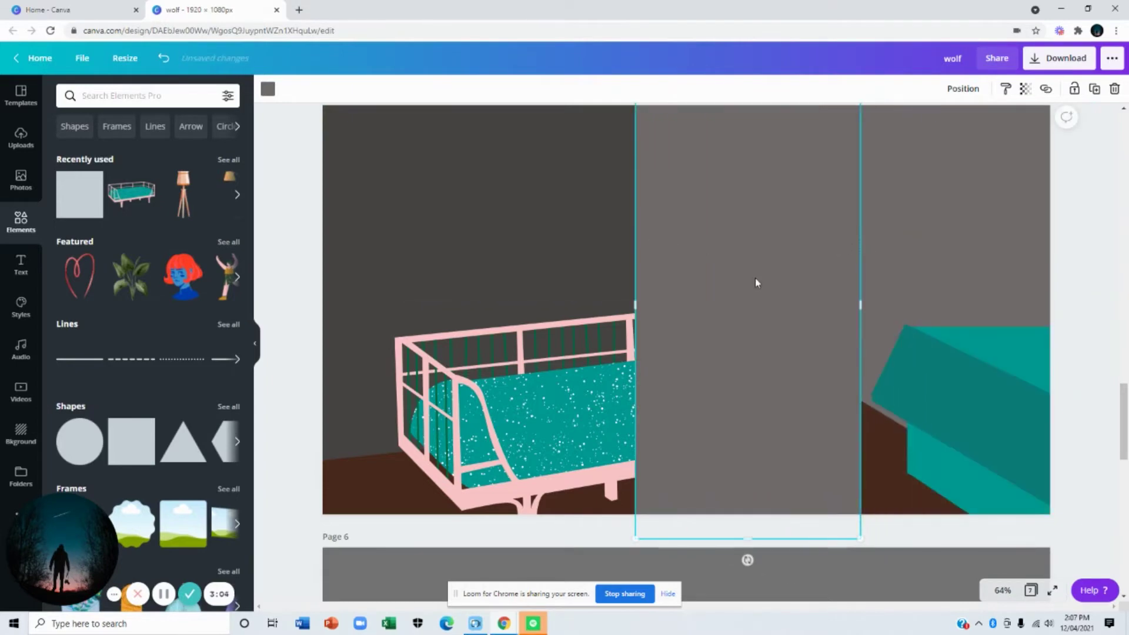
drag(758, 539, 762, 378)
scroll(766, 348, up, 3)
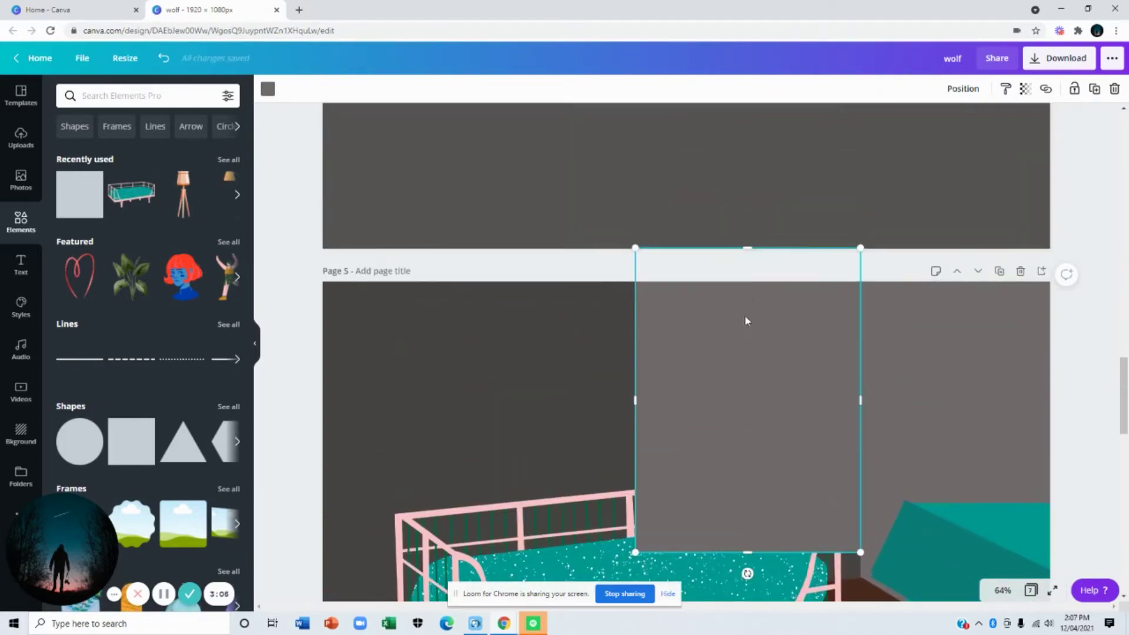
drag(749, 251, 747, 356)
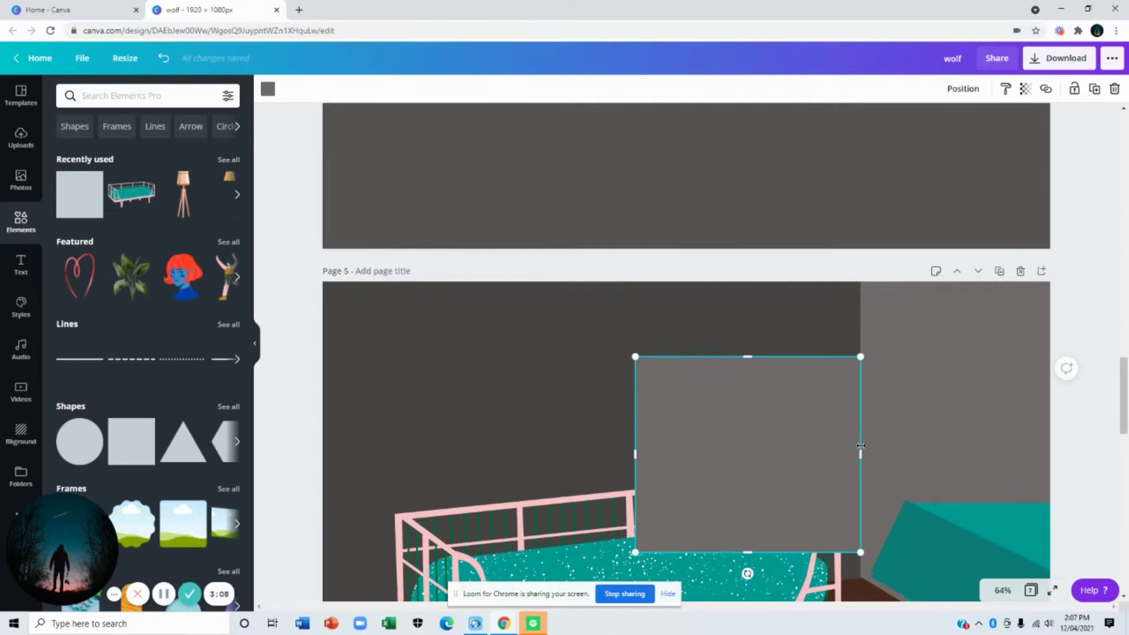
drag(853, 450, 876, 497)
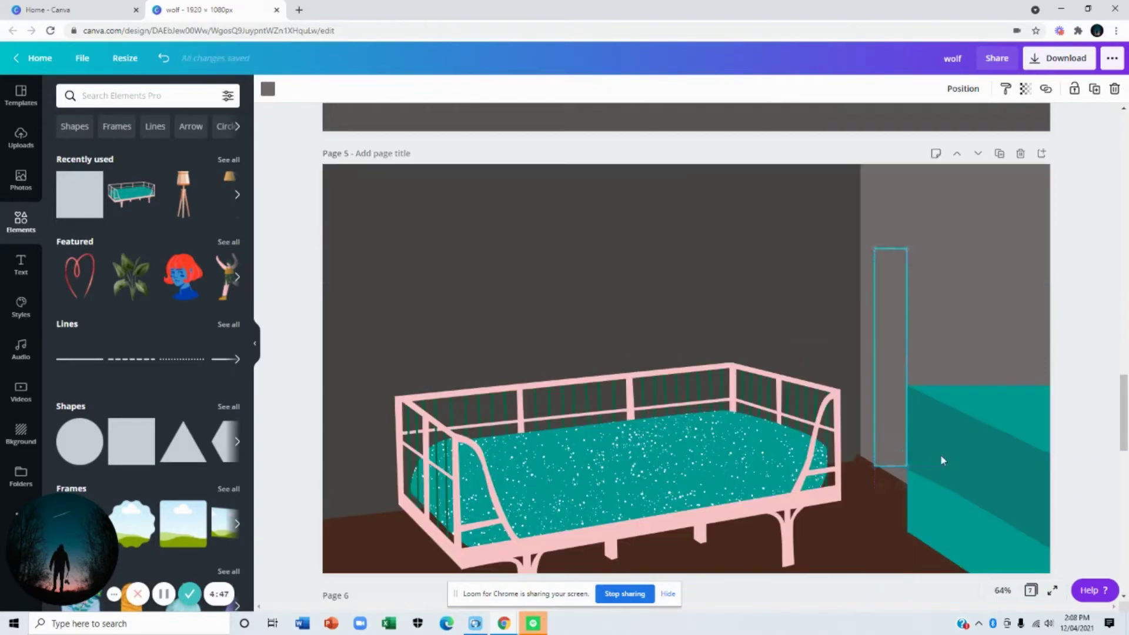
Nudge the dark teal band and the upright teal square slightly upward to tidy the block beside the side wall.
click(956, 478)
drag(982, 499, 974, 471)
click(1107, 334)
drag(1028, 389, 1026, 397)
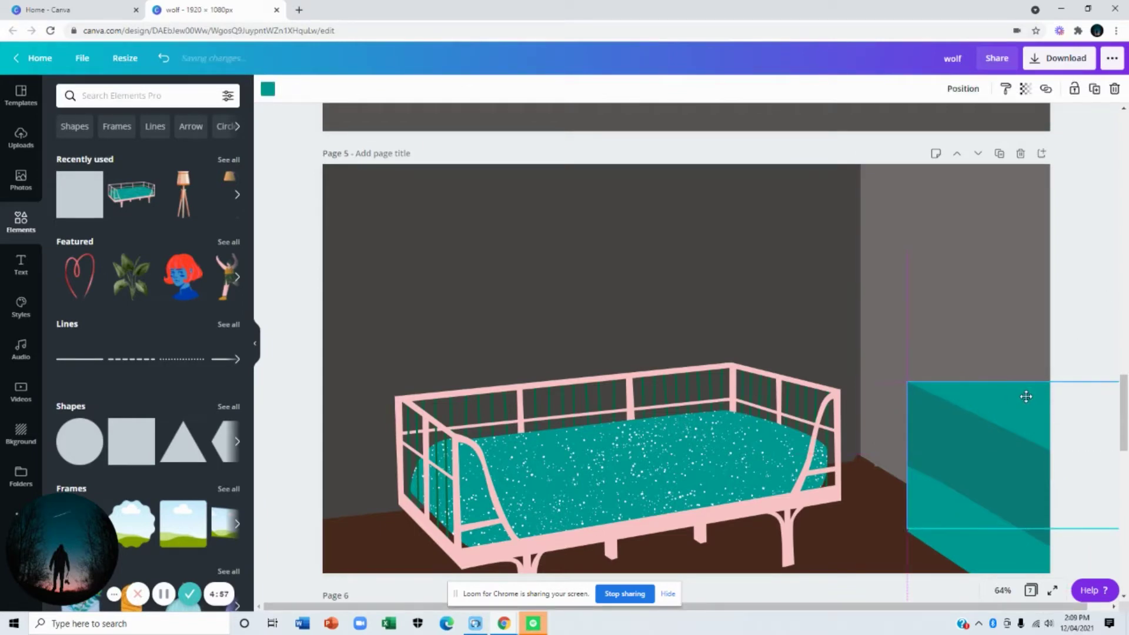
click(1087, 345)
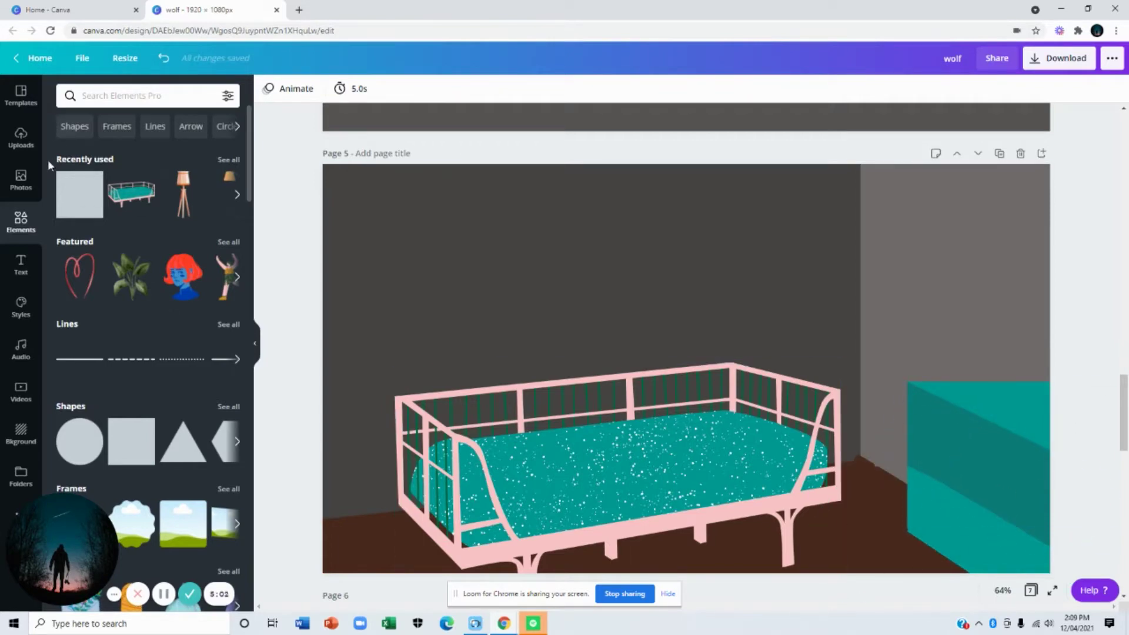
Search the elements library for plants and browse the results.
click(141, 97)
text(plants')
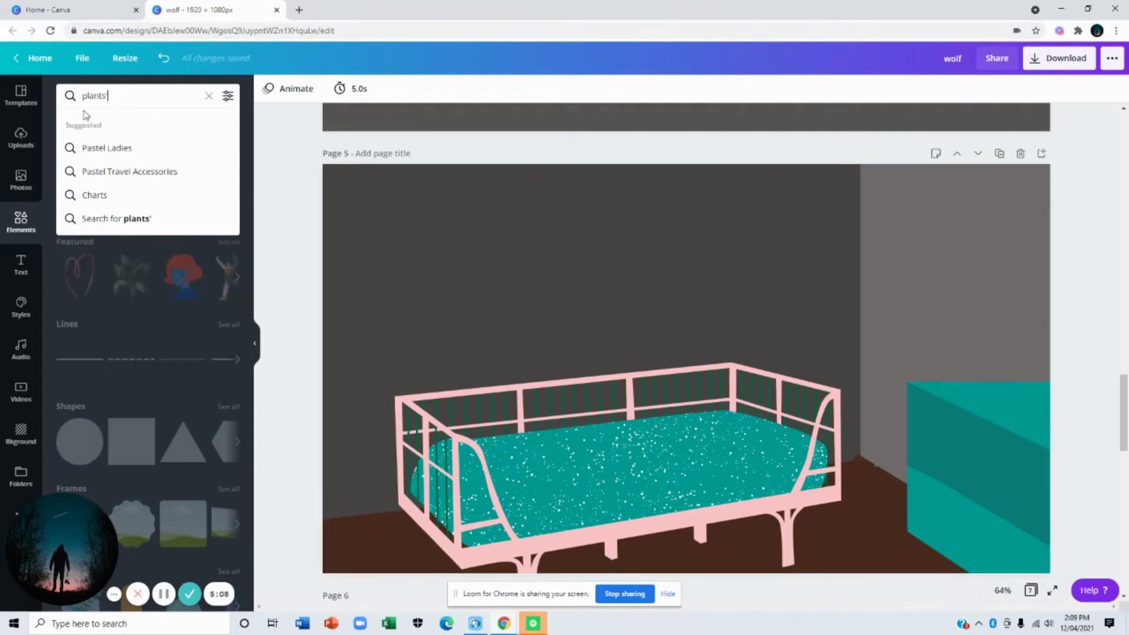
key(BackSpace)
key(Return)
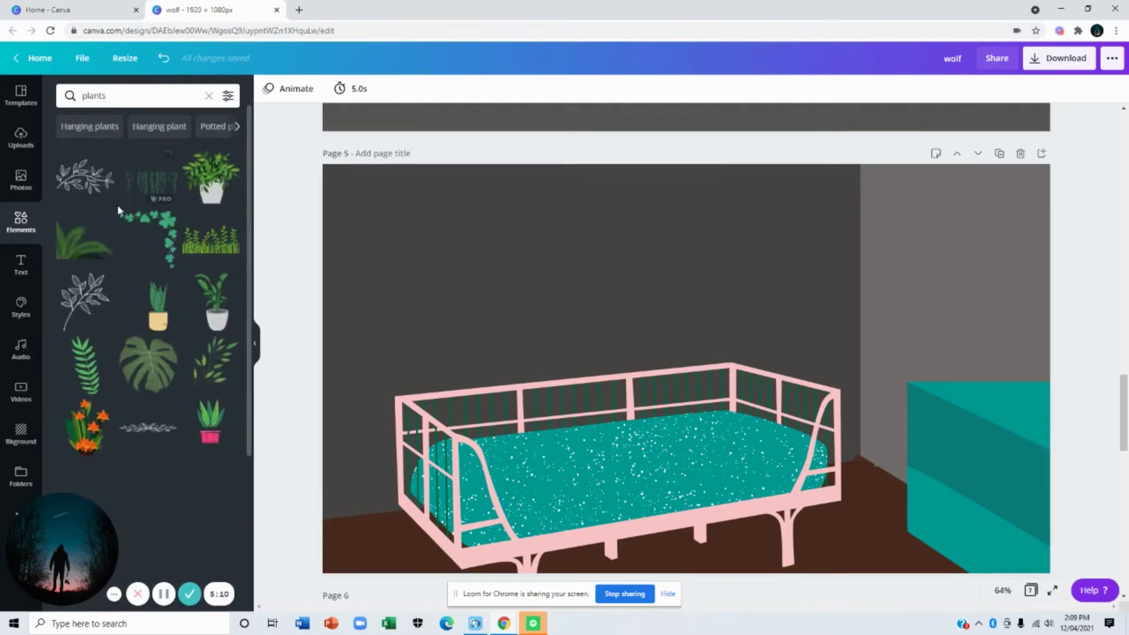
scroll(157, 290, down, 15)
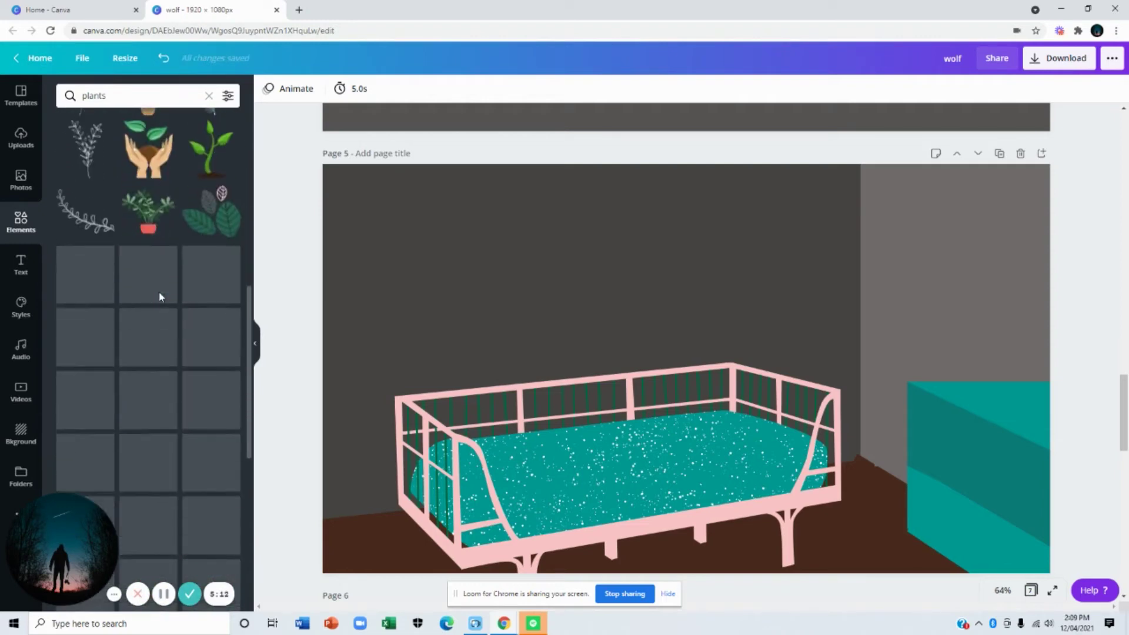
Search the elements library for tall potted plants.
double_click(122, 96)
text(tal)
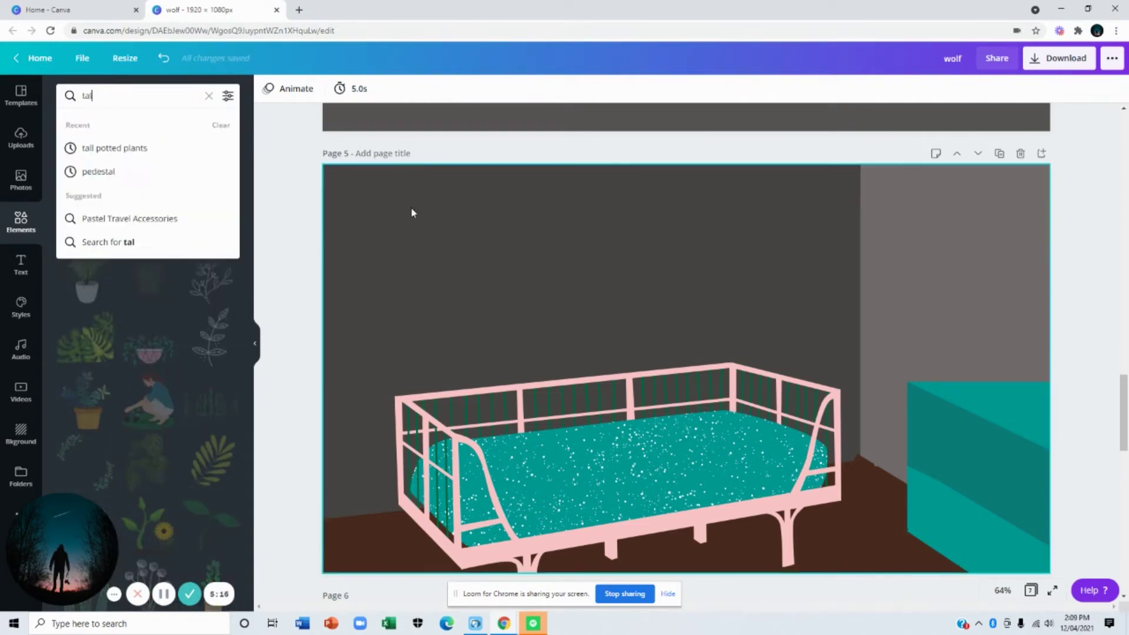
text(l potted plants)
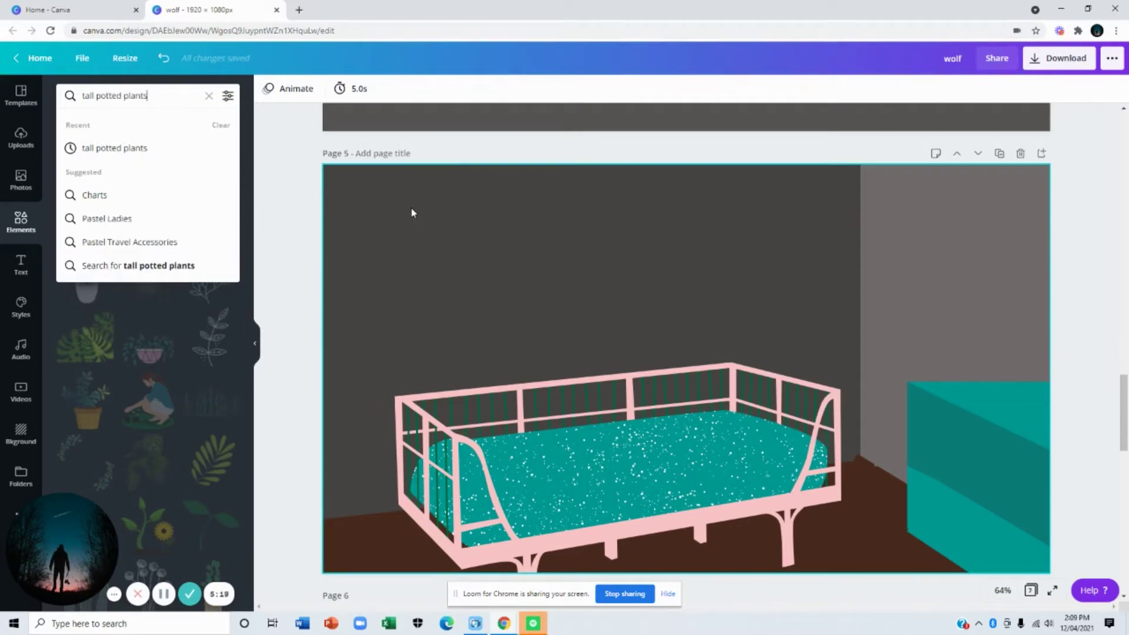
key(Return)
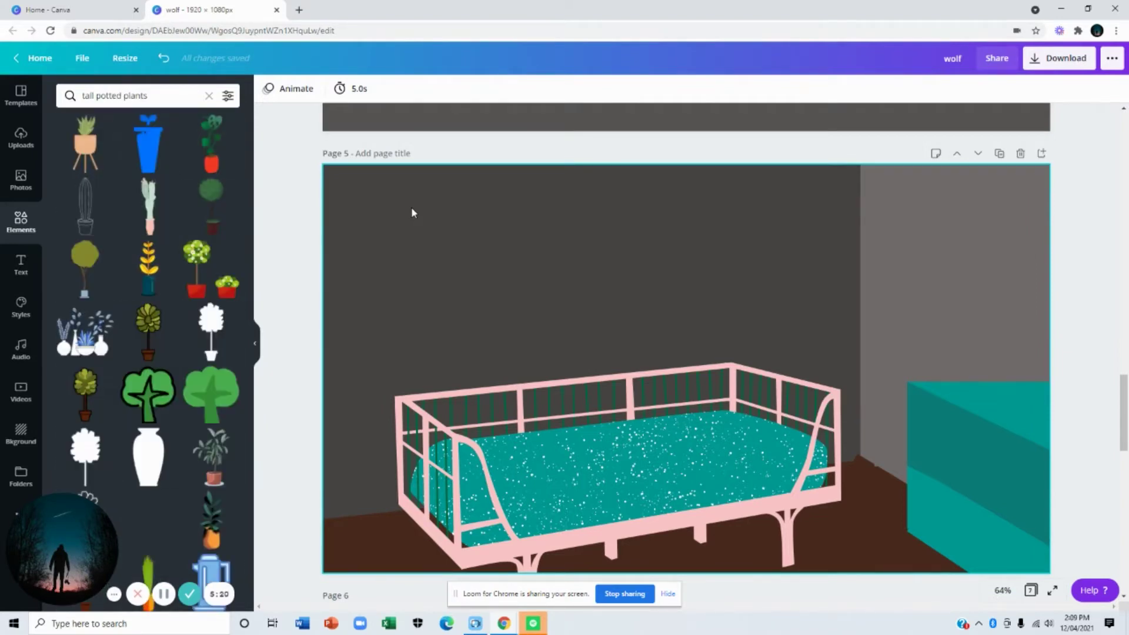
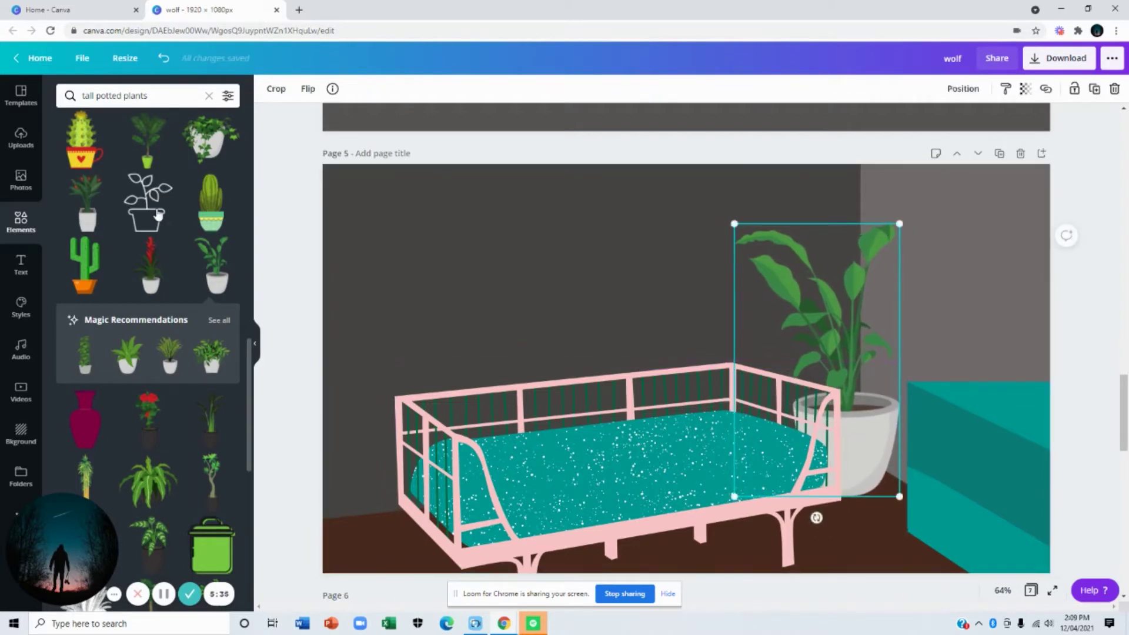
Search the elements library for carpet and add the oval green fringed carpet to the page.
click(187, 105)
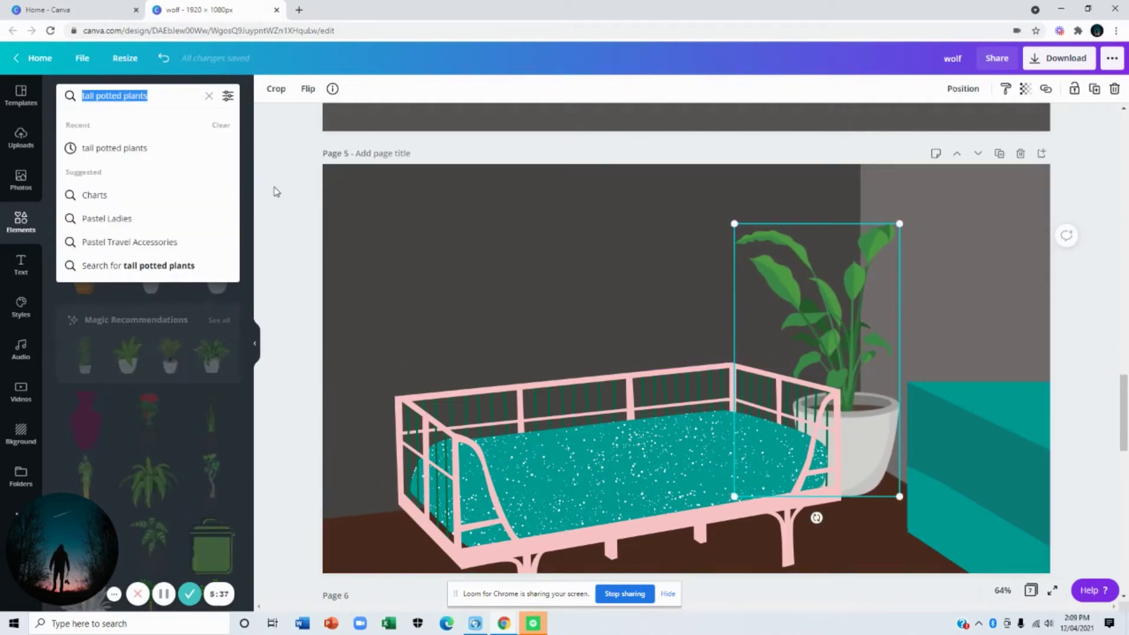
text(carp)
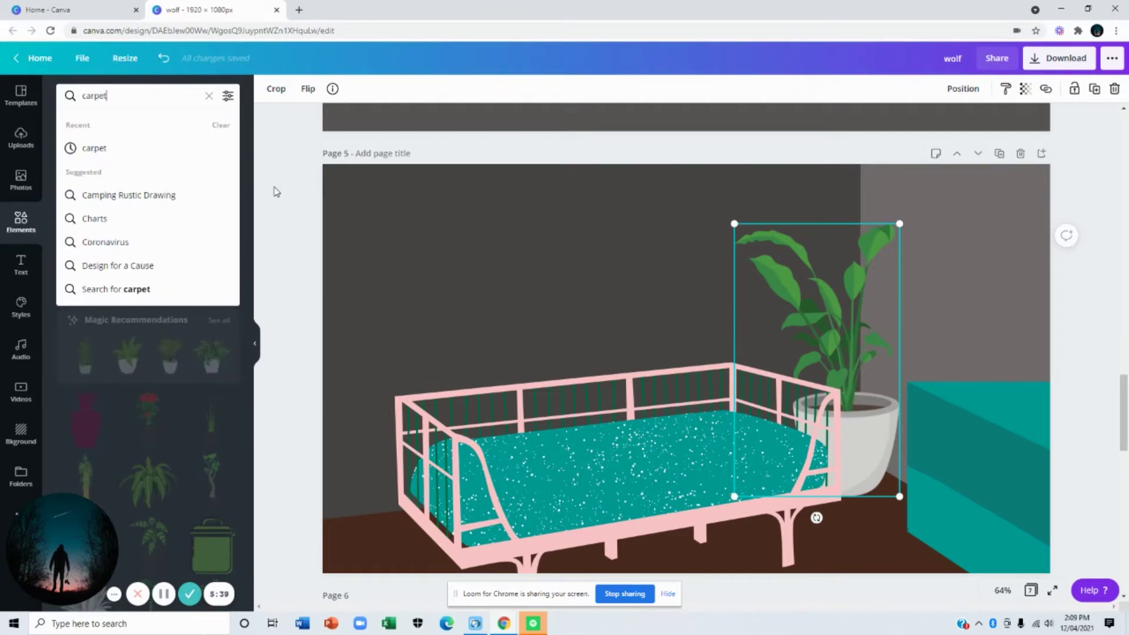
text(et)
key(Return)
click(149, 176)
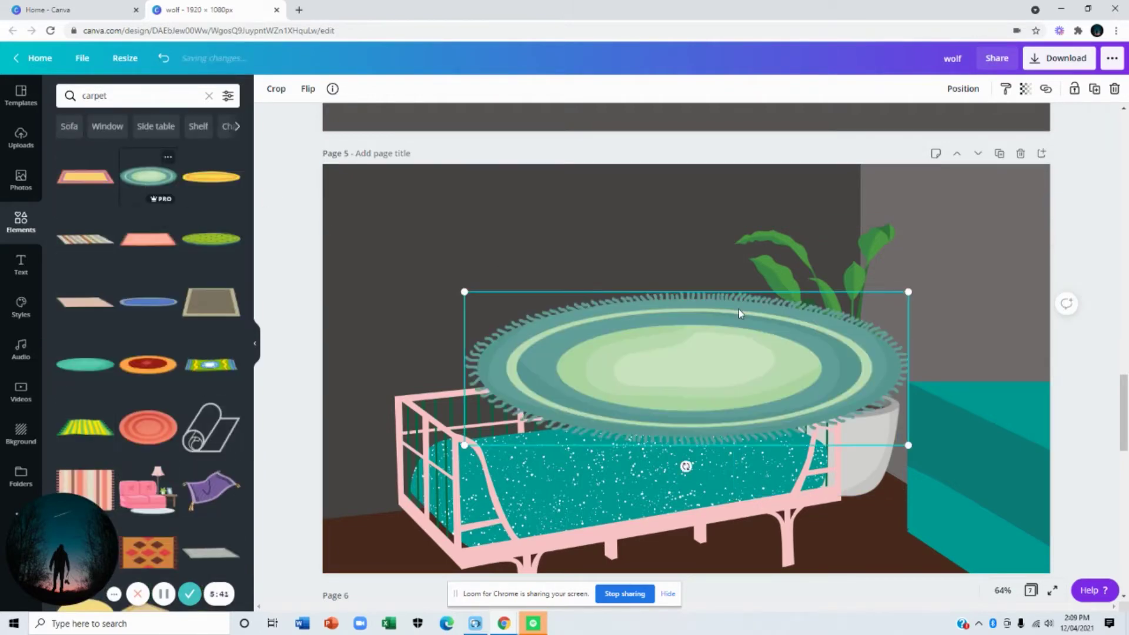
Tilt the green fringed carpet counter-clockwise, place it on the floor at the page's lower edge, and send it backward behind the daybed's legs.
drag(739, 312, 735, 426)
drag(681, 579, 693, 557)
drag(722, 476, 724, 598)
right_click(831, 558)
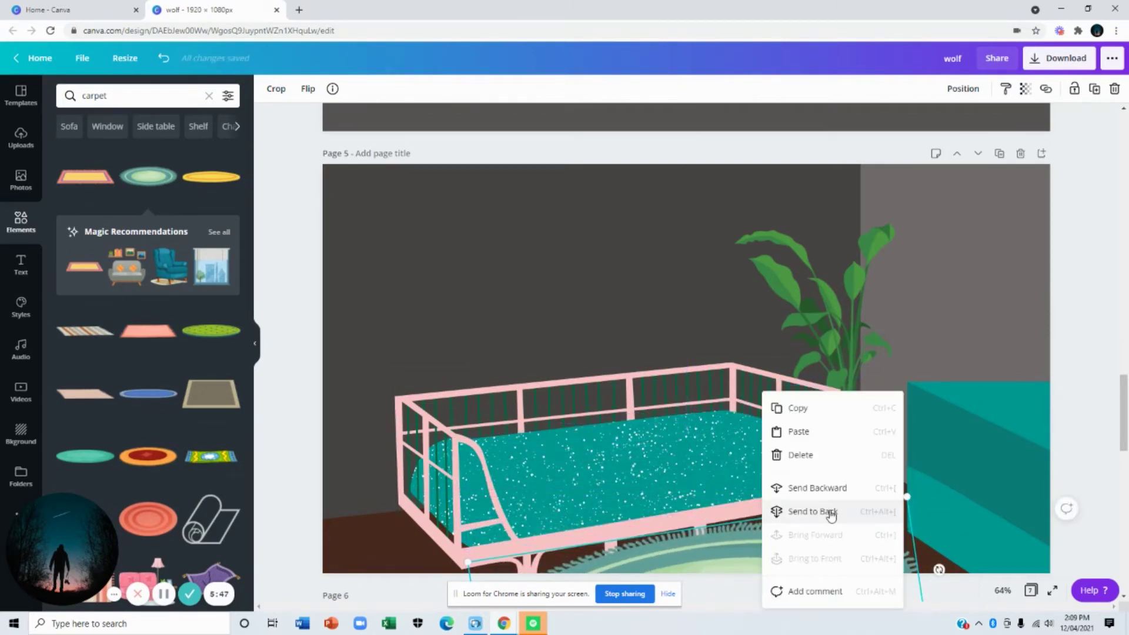
click(835, 490)
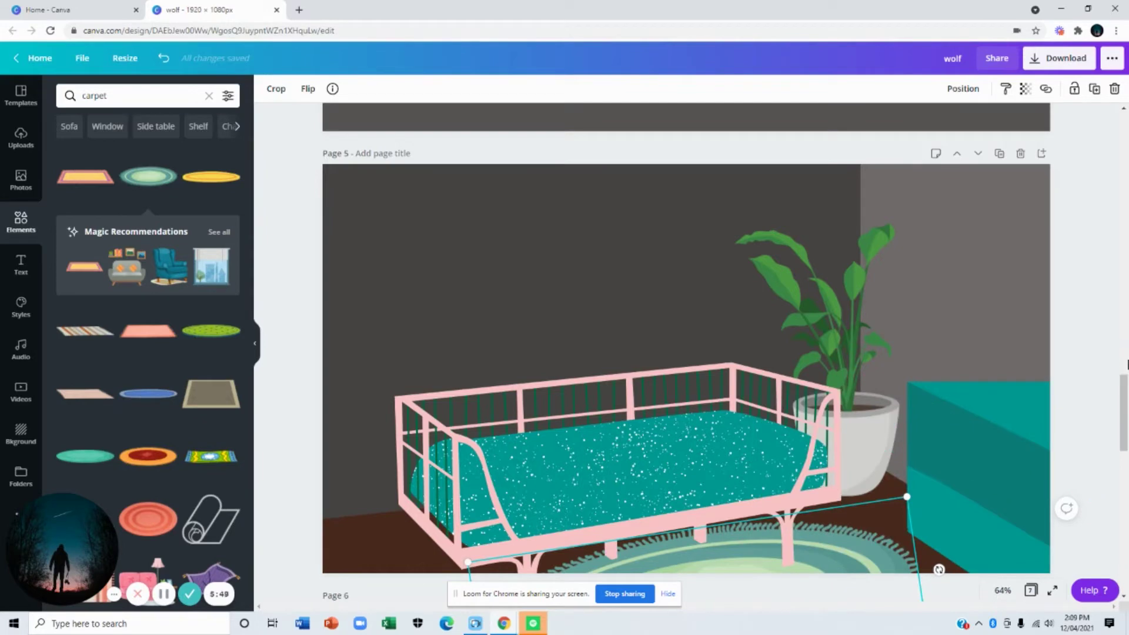
click(1105, 351)
Search the elements library for plants, add the bushy plant in a white pot, shrink it, and stand it on the teal block overlapping the page edge.
click(170, 95)
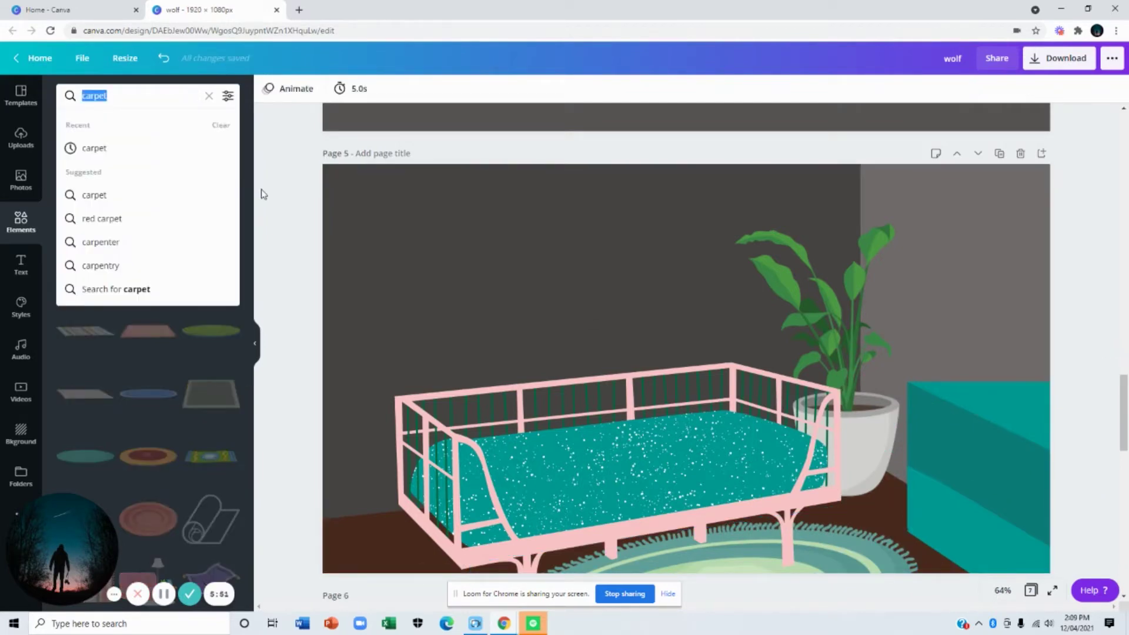
text(plants)
key(Return)
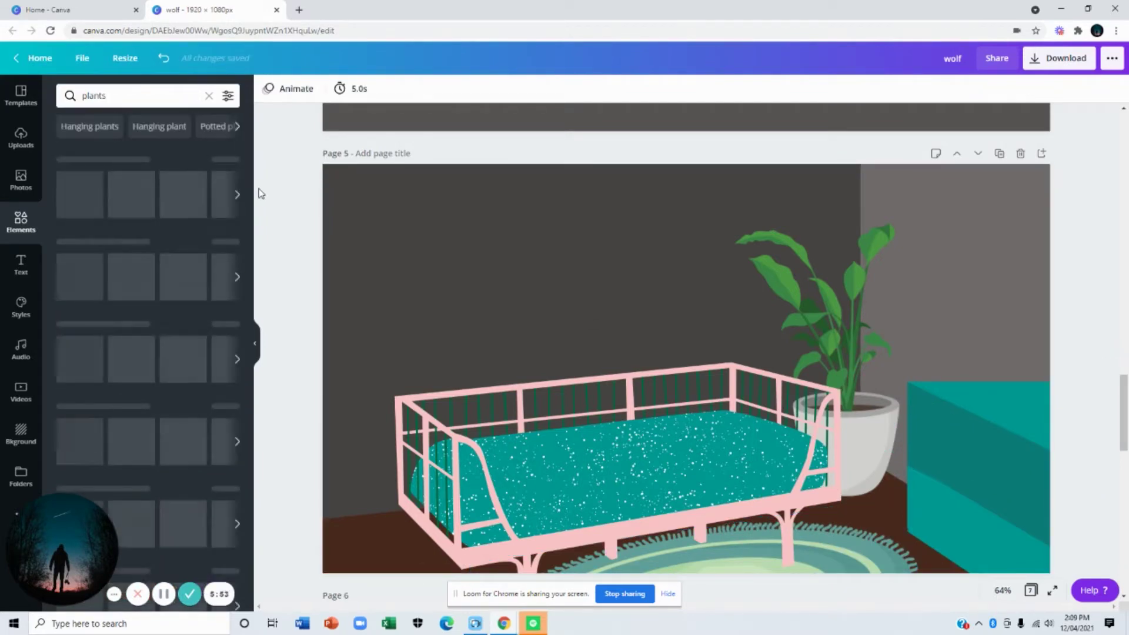
click(212, 179)
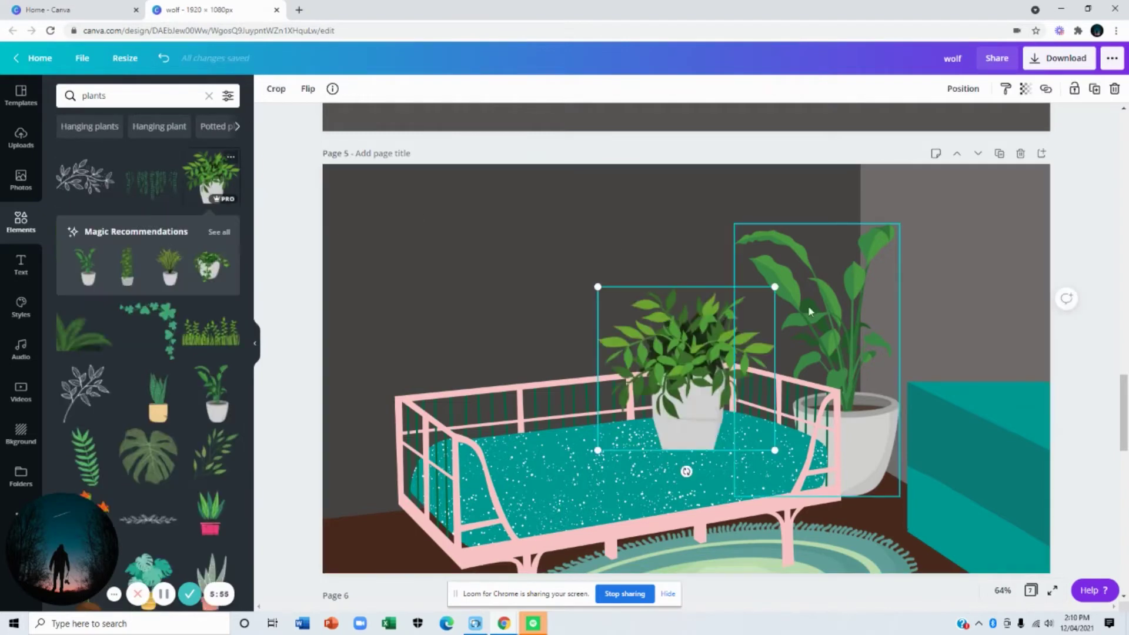
drag(817, 331, 978, 323)
drag(1023, 290, 969, 339)
drag(920, 388, 1063, 340)
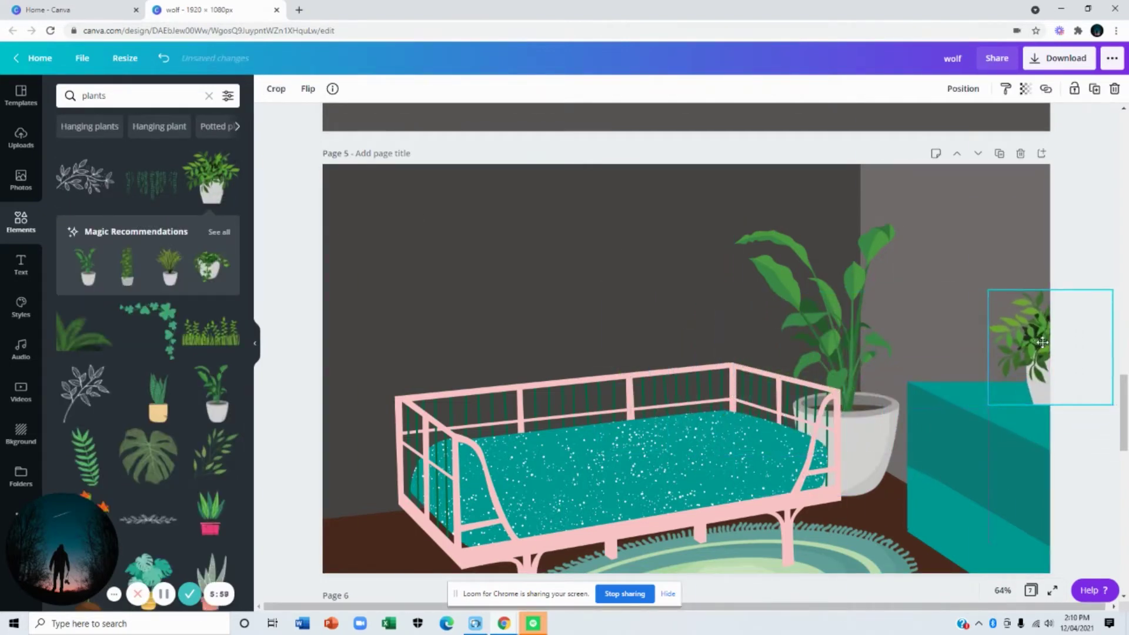
Search the elements library for vase and browse the results.
click(135, 105)
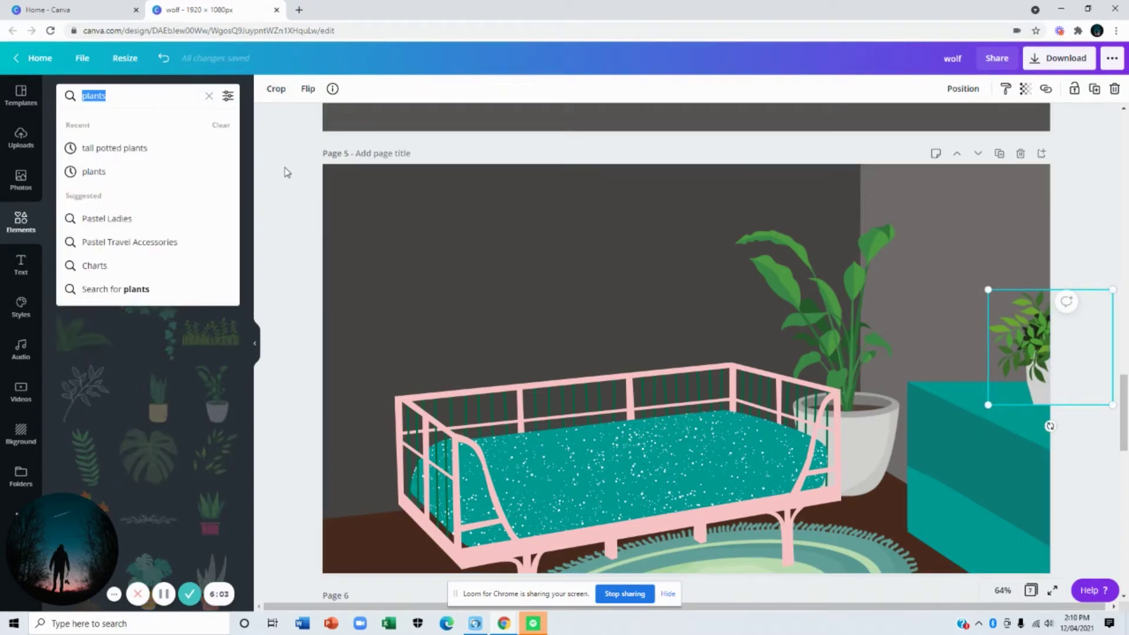
text(vase)
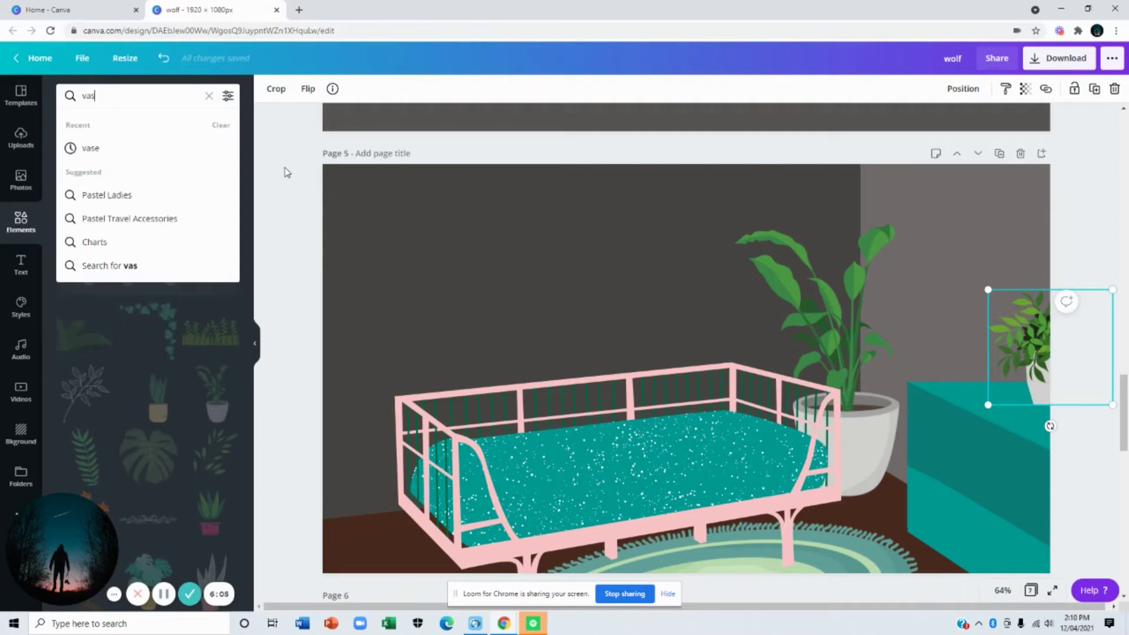
key(Return)
scroll(125, 333, down, 7)
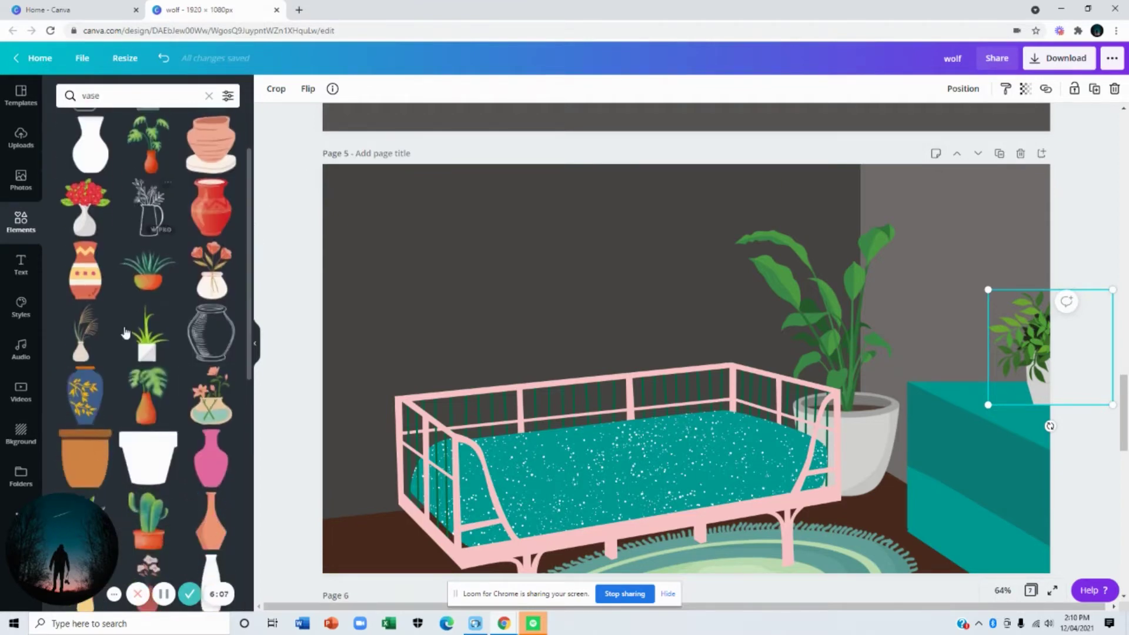
scroll(125, 333, down, 5)
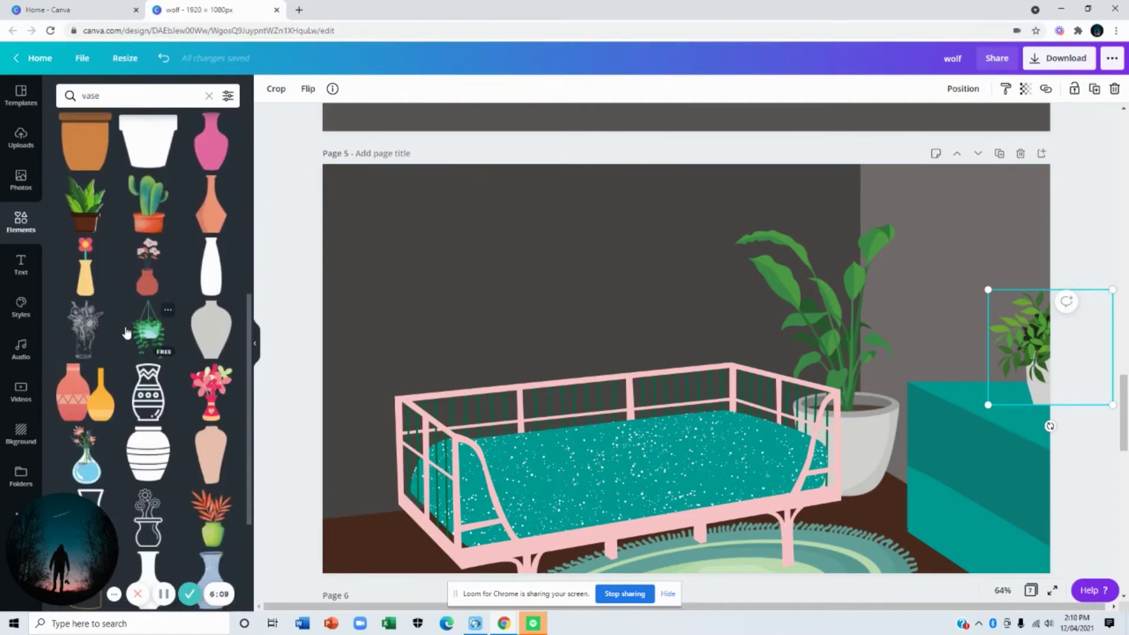
scroll(128, 325, down, 2)
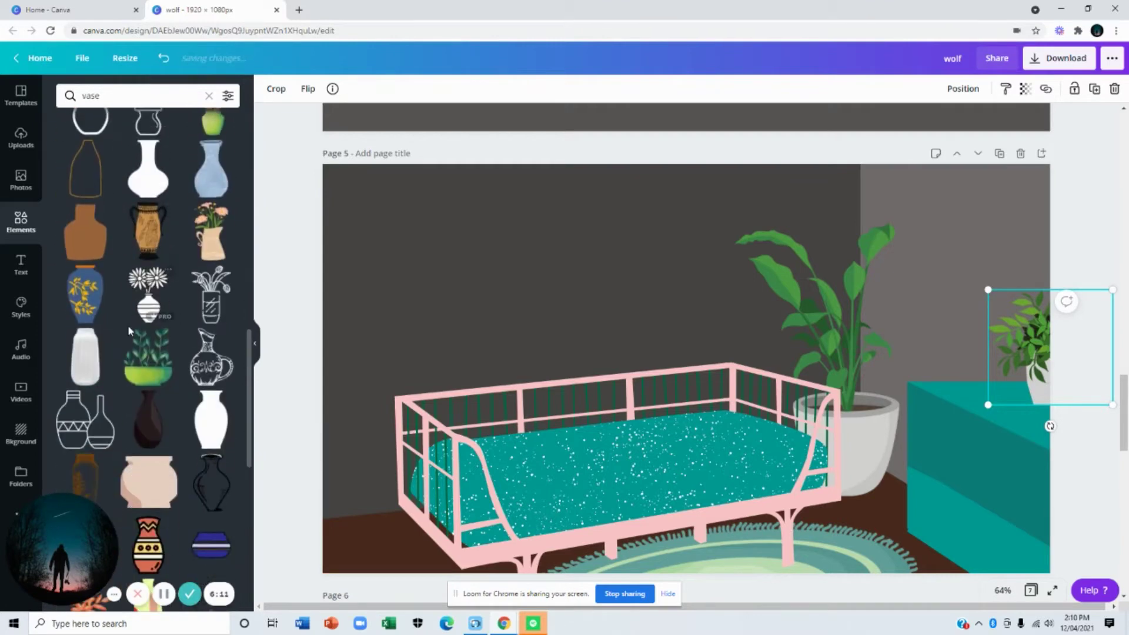
scroll(128, 325, down, 1)
Try the leafy plant in a green bowl on the page and delete it.
click(150, 324)
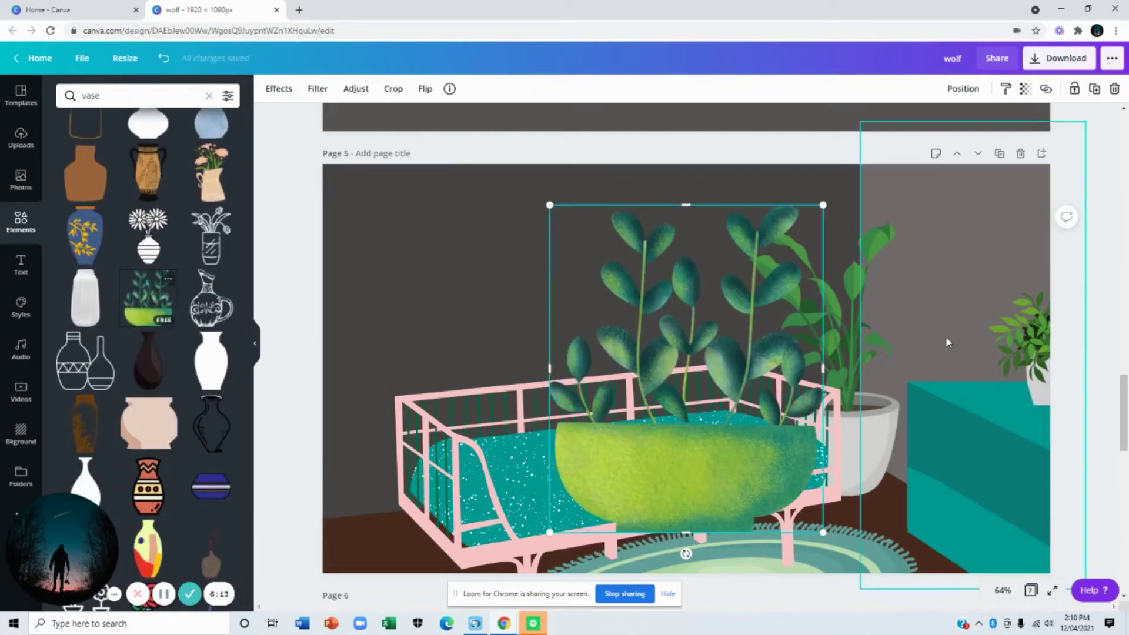
key(Delete)
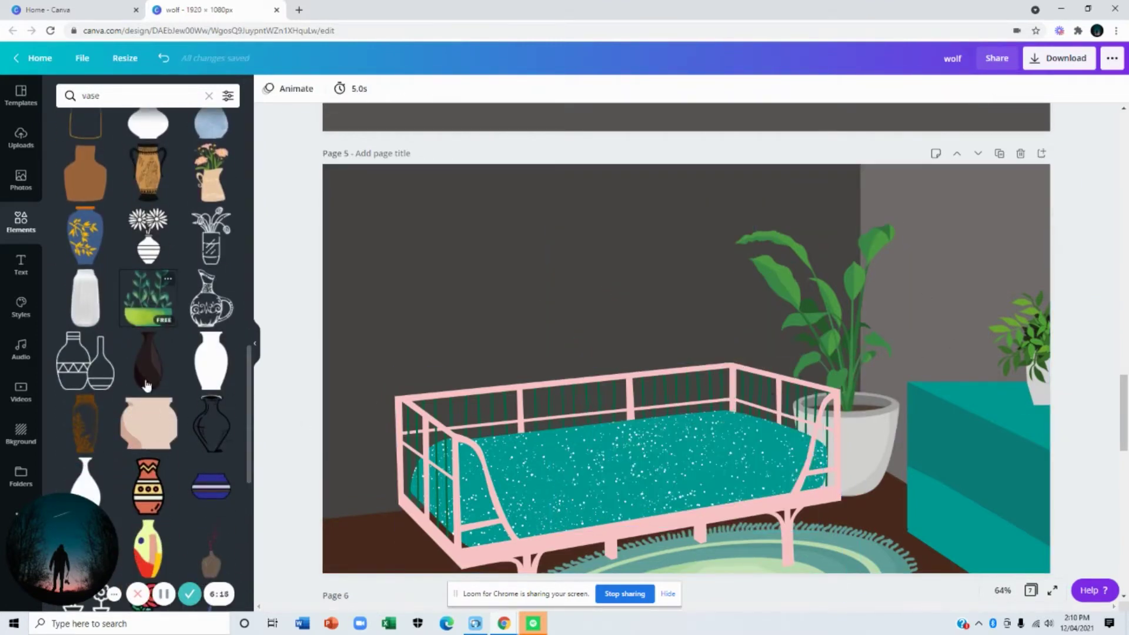
Find the plain dark teal vase among the results, add it, shrink it, and place it on the teal block beside the small potted plant.
scroll(156, 381, down, 4)
scroll(154, 381, down, 6)
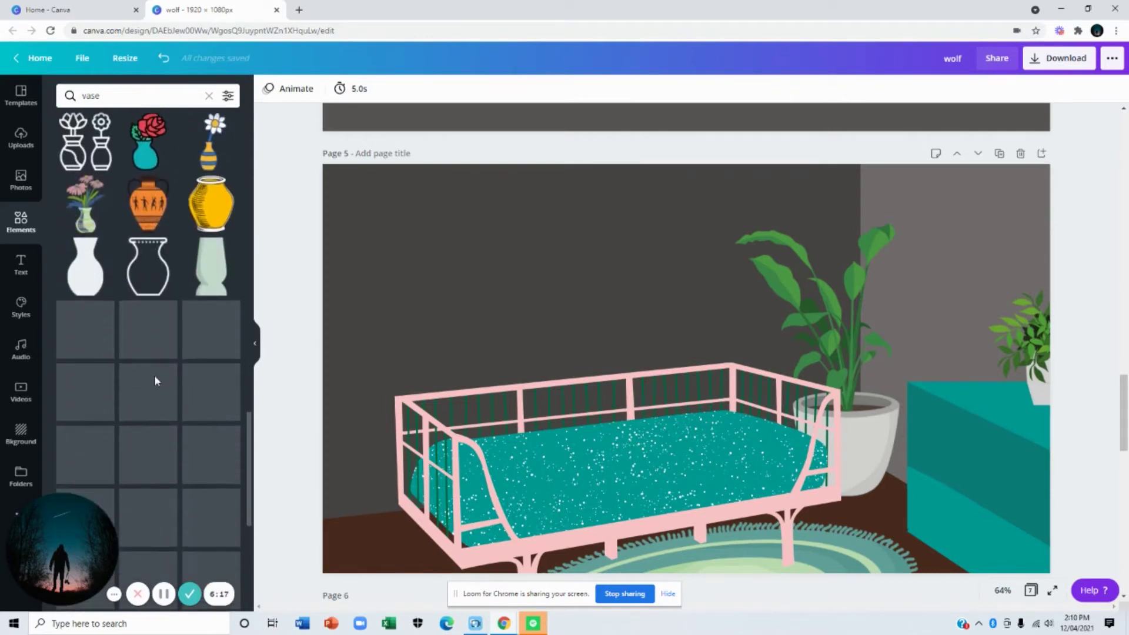
scroll(156, 381, down, 5)
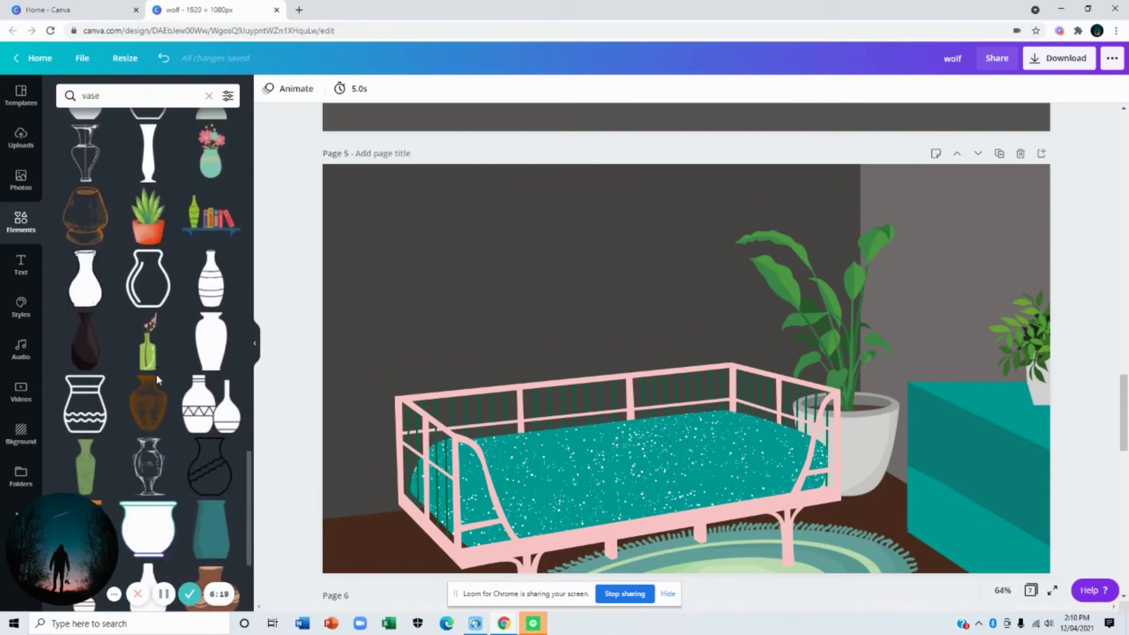
scroll(158, 379, down, 1)
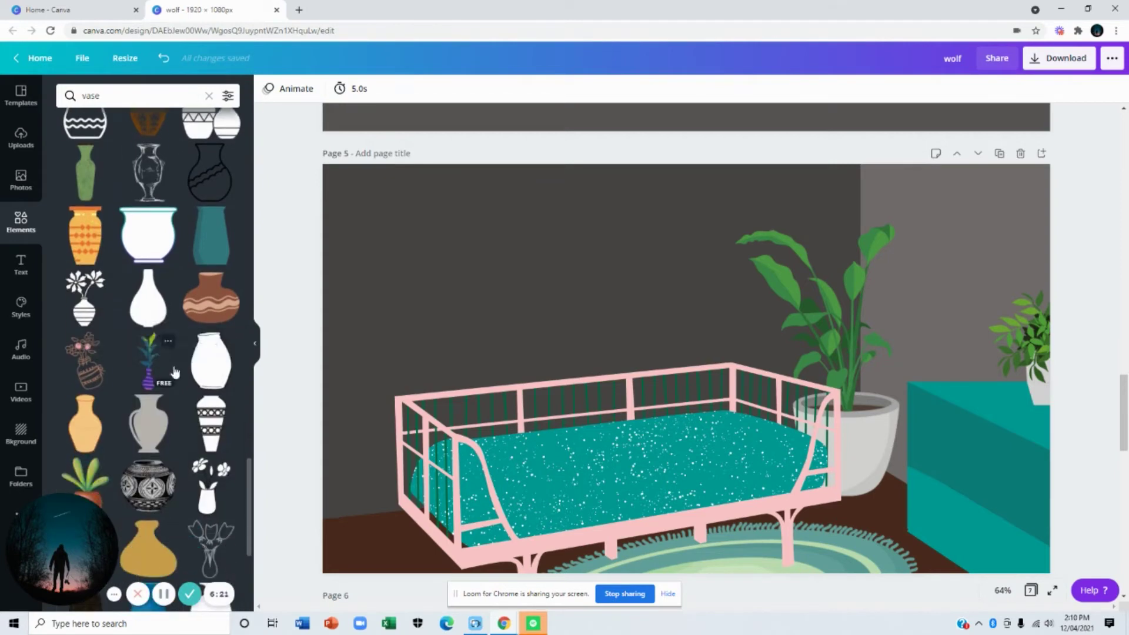
click(211, 244)
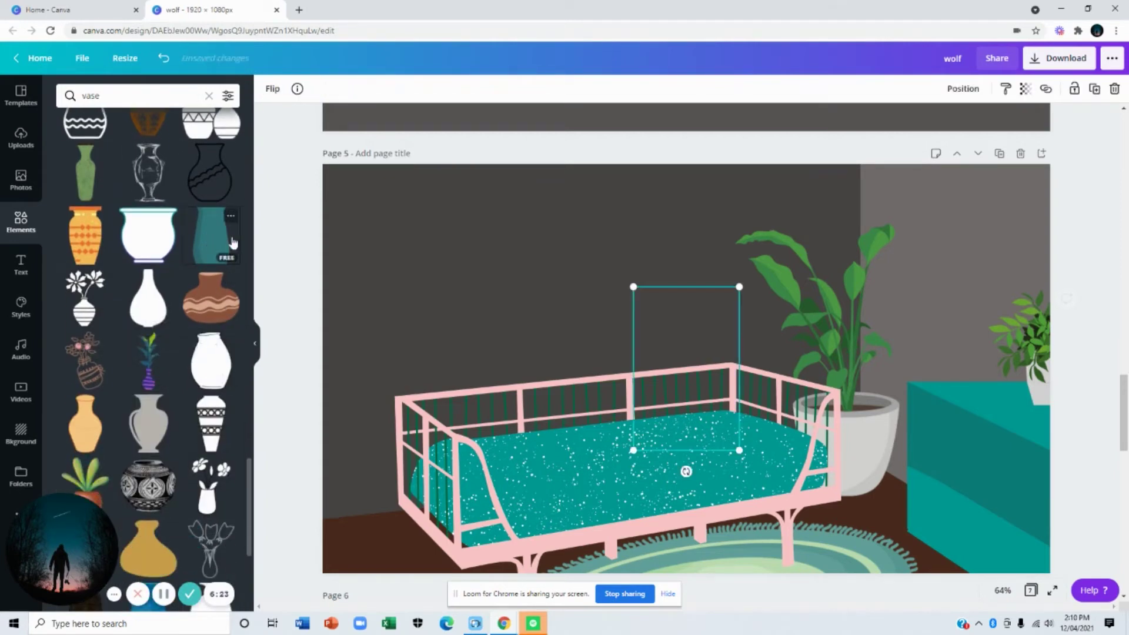
drag(700, 328, 1013, 383)
drag(1030, 344, 1035, 368)
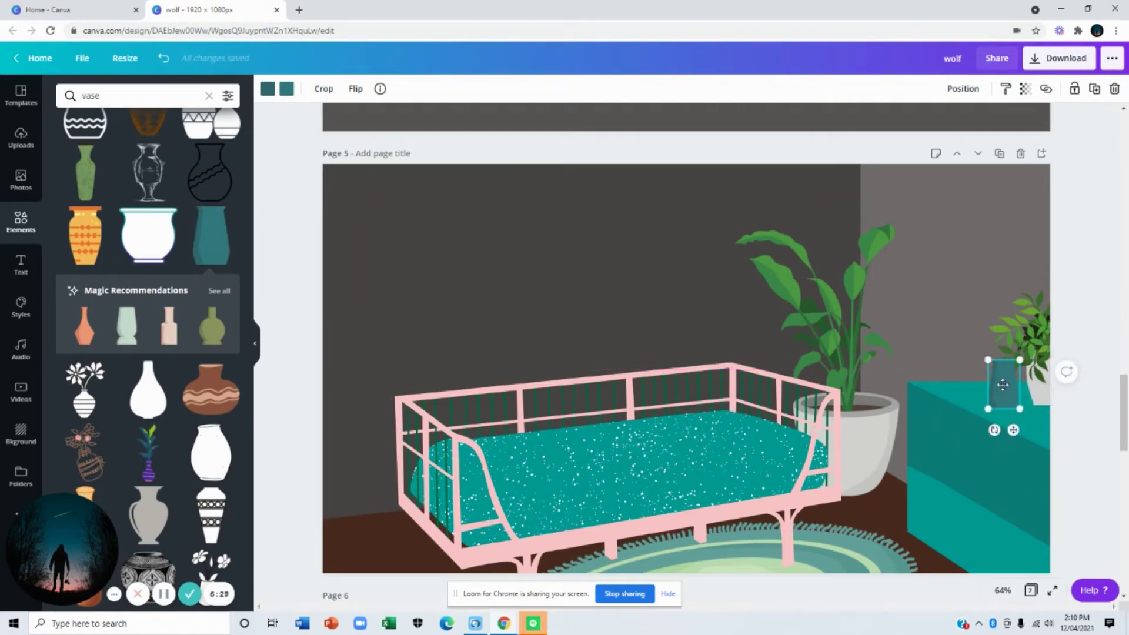
click(1089, 372)
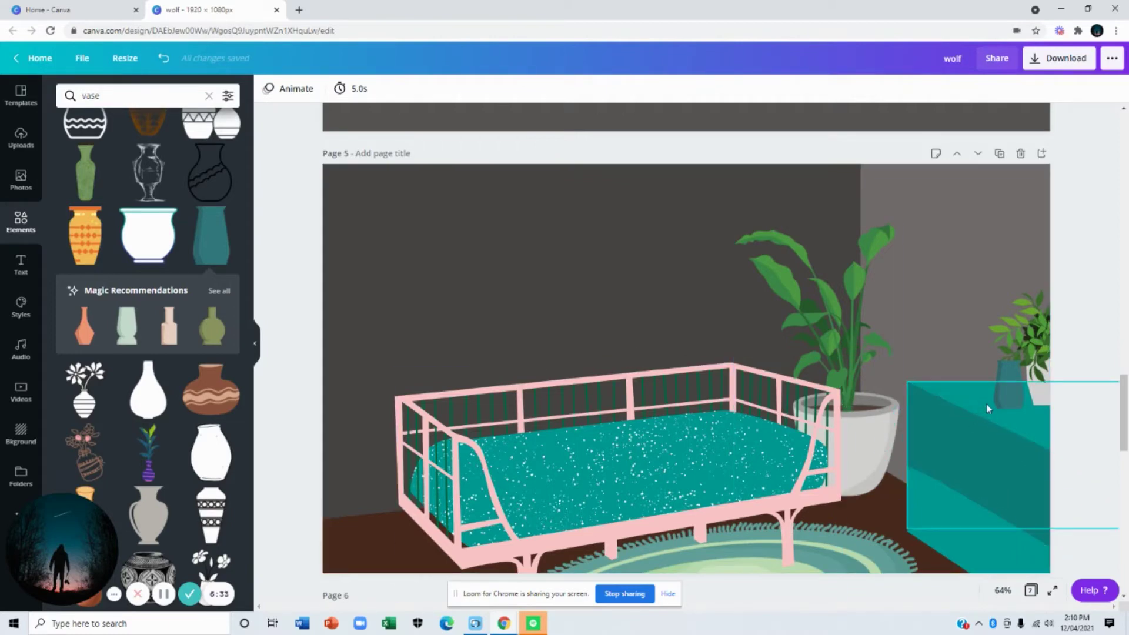
click(1005, 388)
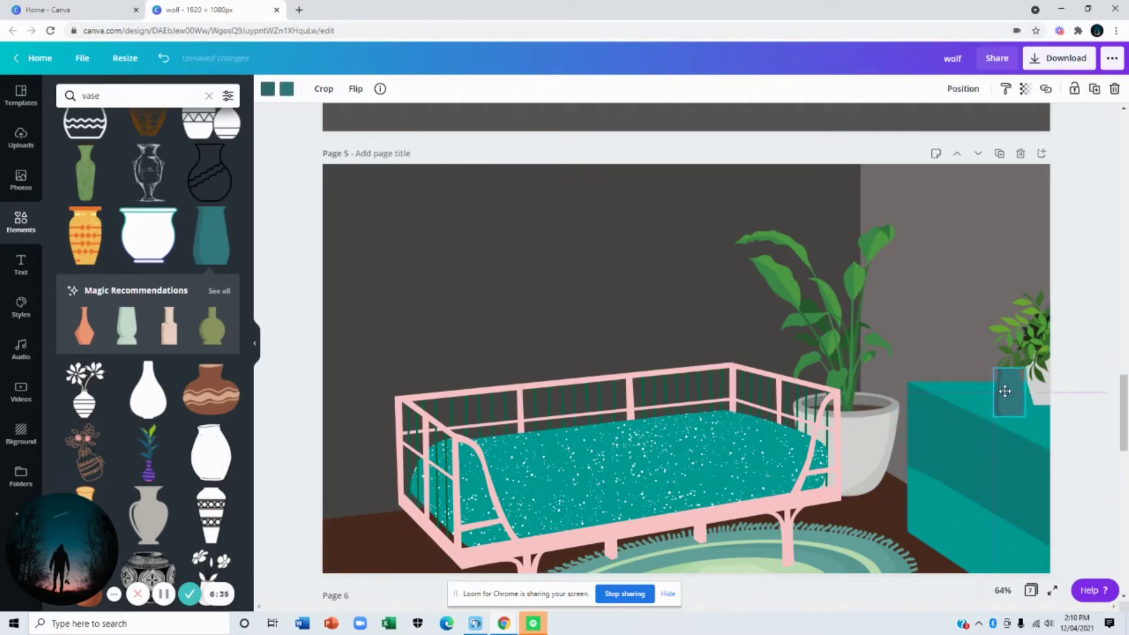
click(504, 239)
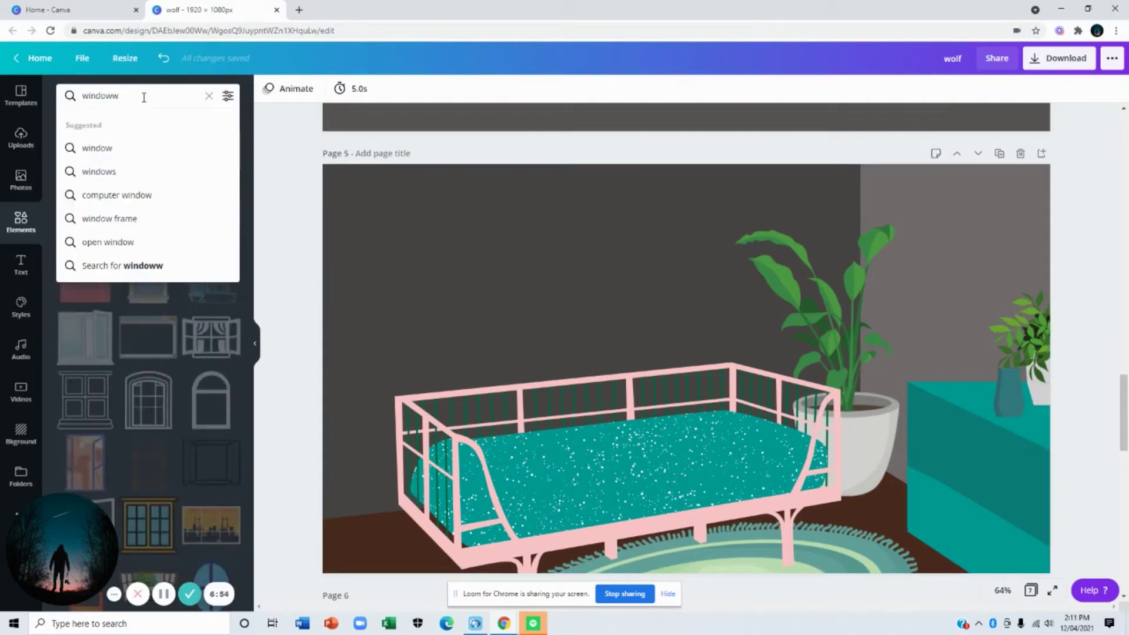
Search the elements library for windows.
key(Return)
click(128, 99)
key(BackSpace)
text(s)
key(Return)
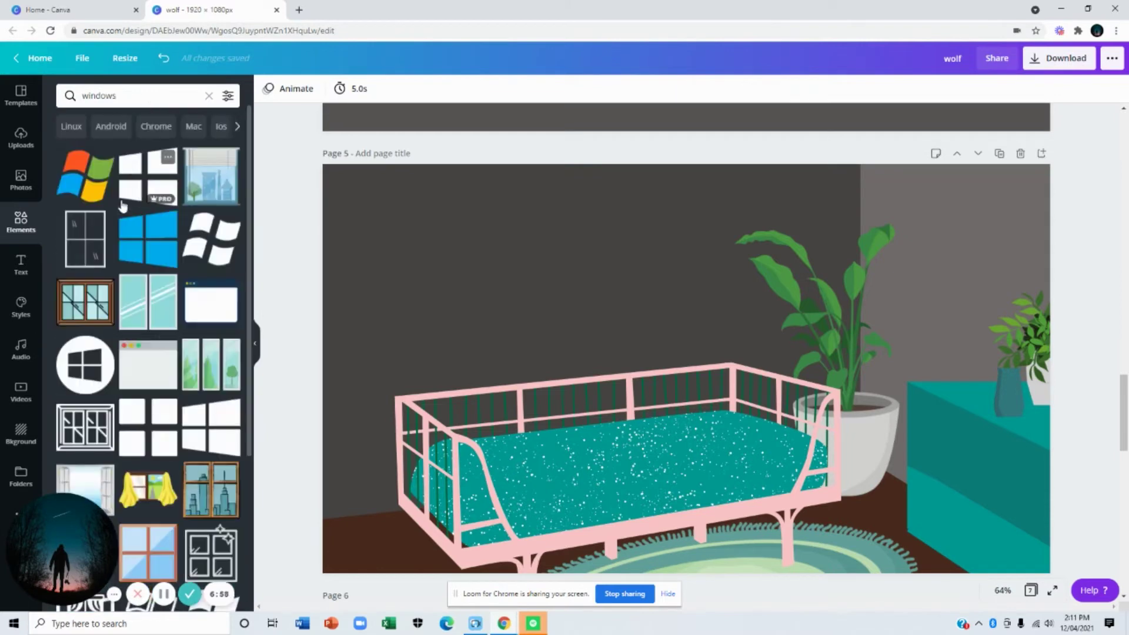
Add the blue four-pane window, flip it horizontally, and position it on the back wall above the daybed.
click(123, 240)
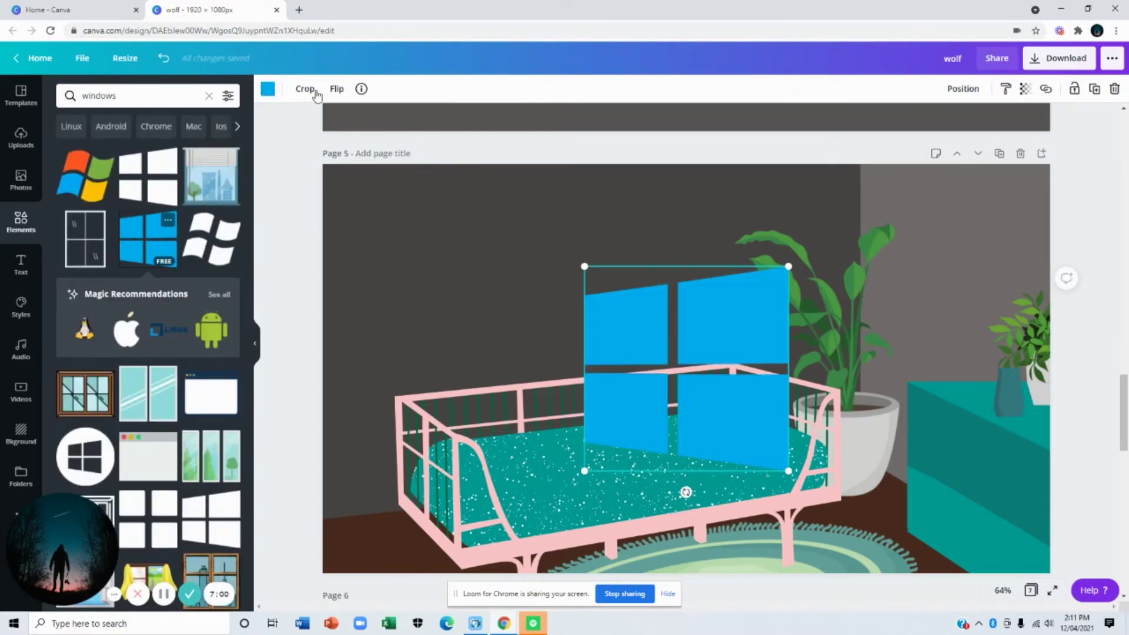
click(347, 91)
click(352, 115)
drag(657, 321, 576, 236)
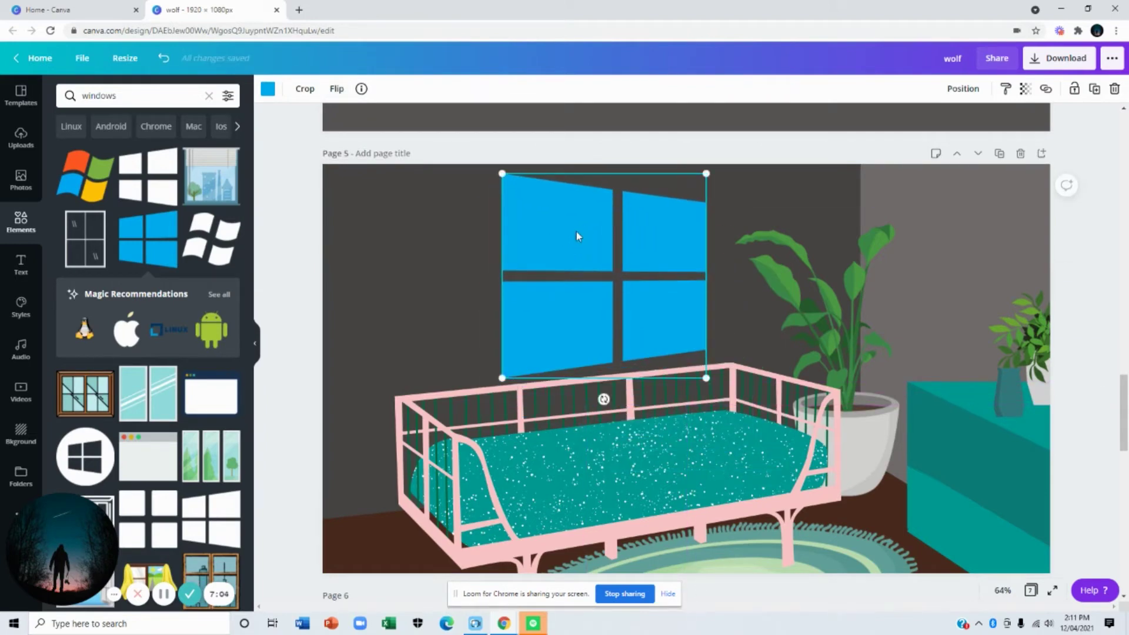
Rotate the blue window very slightly clockwise on the back wall.
click(643, 453)
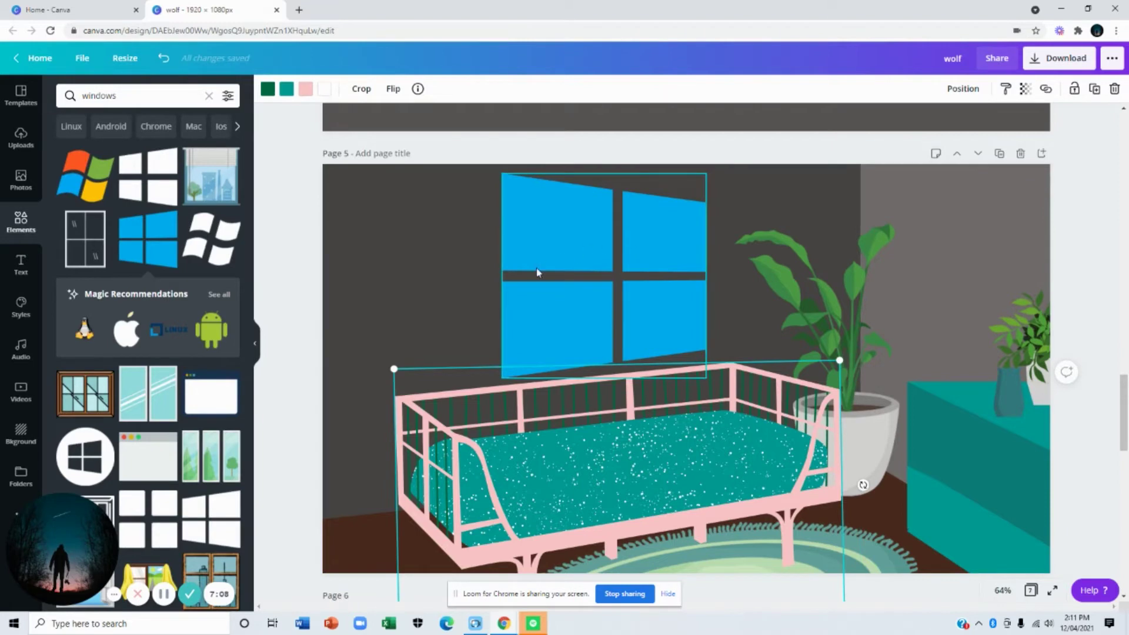
click(655, 346)
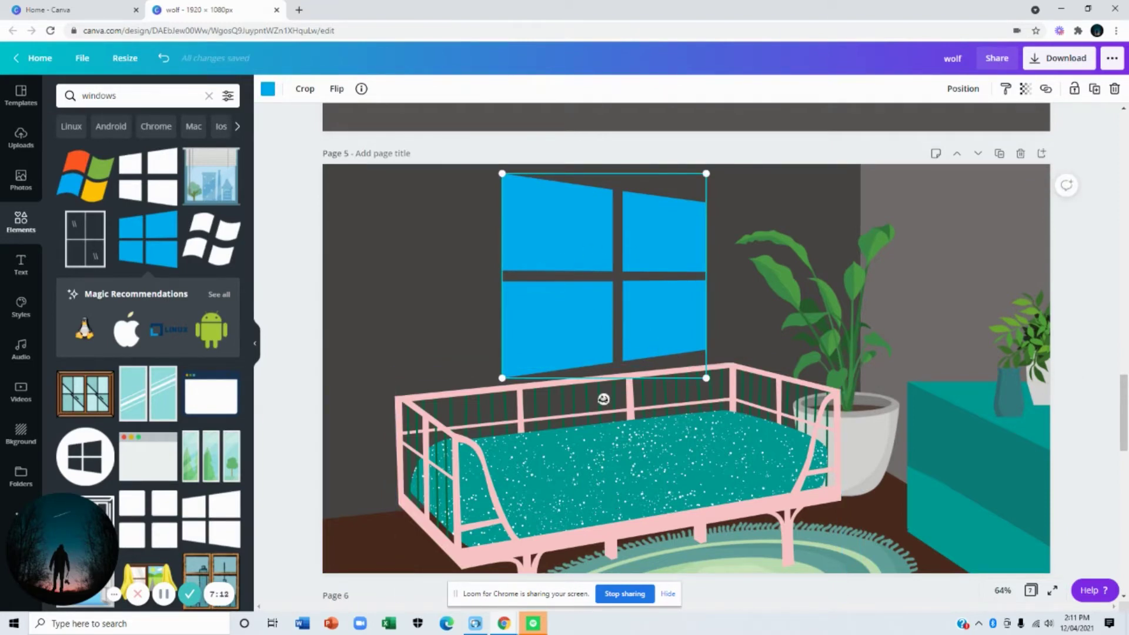
drag(603, 399, 609, 400)
click(371, 137)
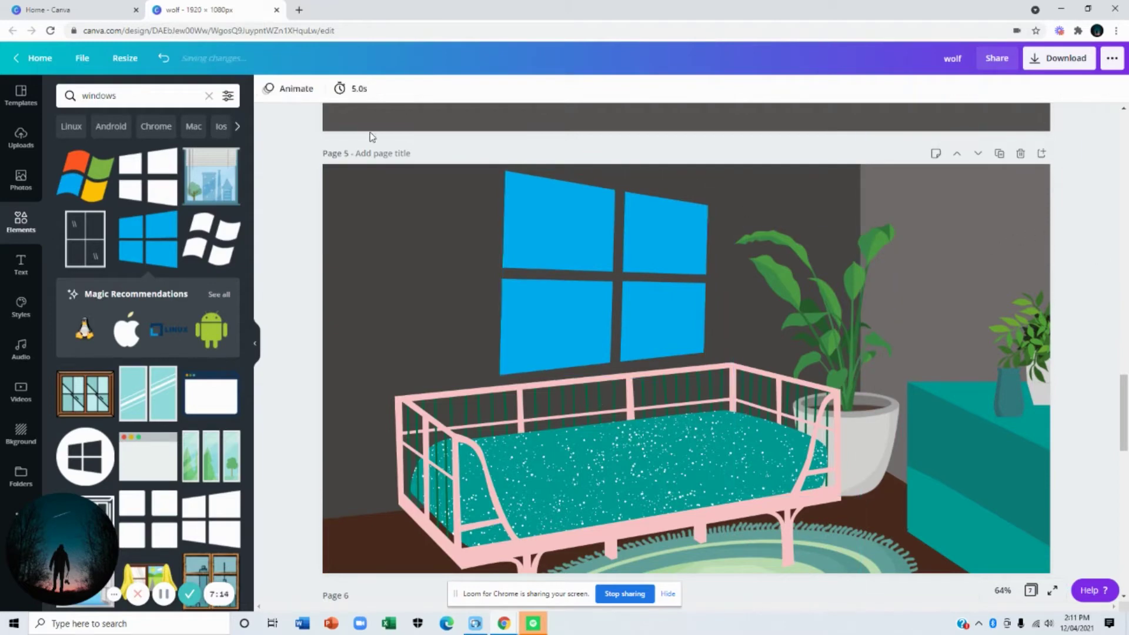
Add a solid line with a line weight of 20 and stand it vertically along the outer edge of the blue window's taller panes.
click(26, 230)
click(80, 358)
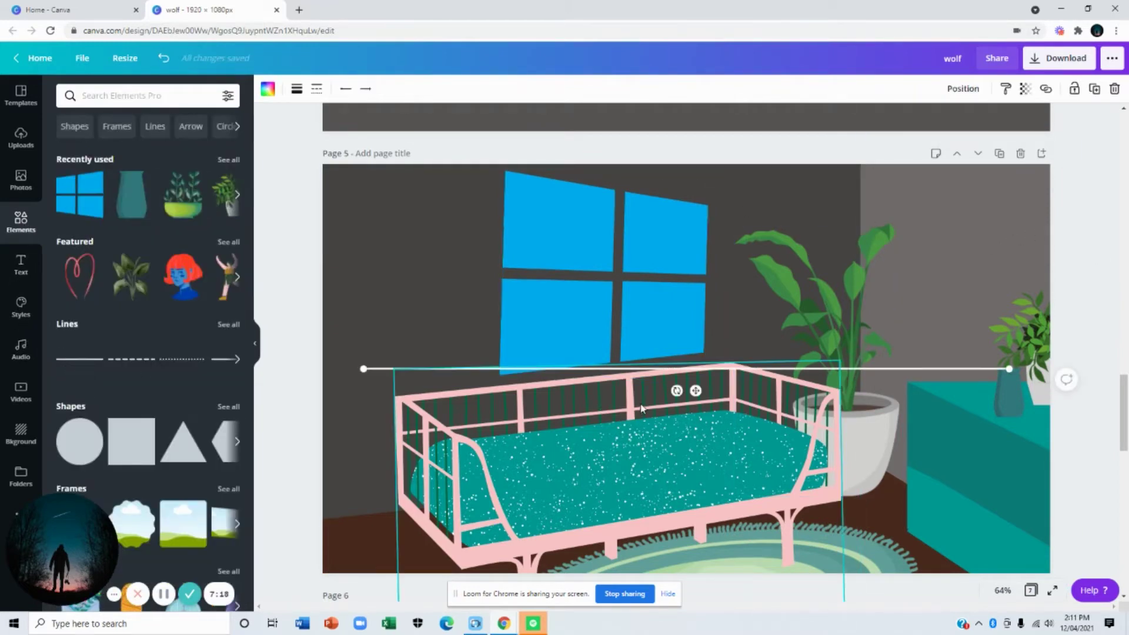
drag(1010, 367, 503, 164)
click(296, 90)
drag(369, 126, 376, 124)
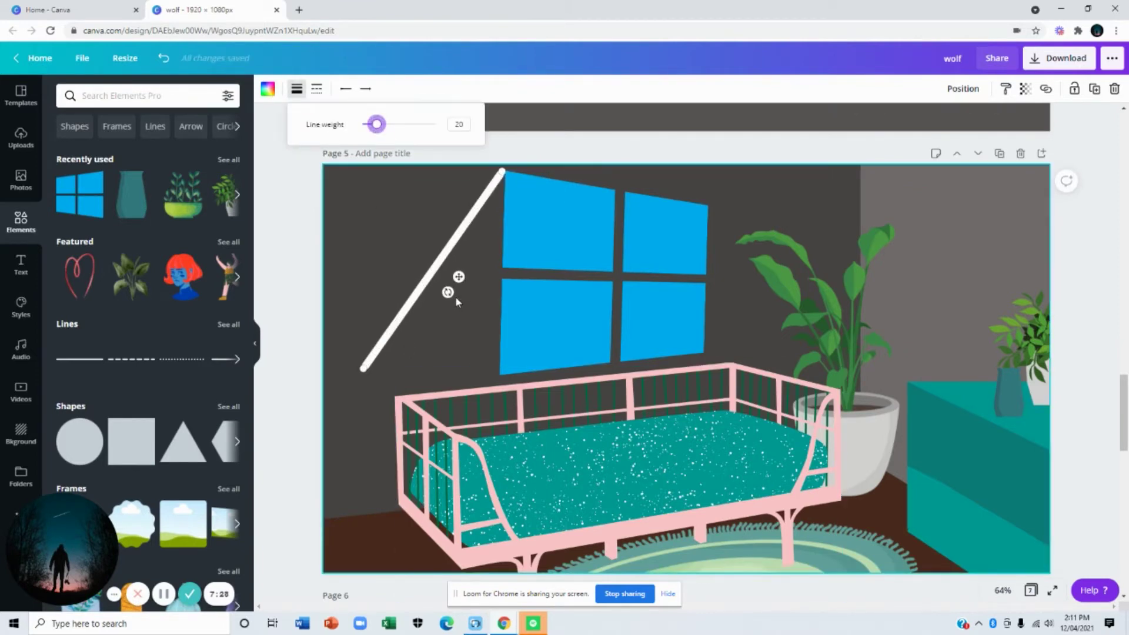
drag(363, 368, 495, 384)
Colour the vertical line beside the window dark grey #2B2929.
click(267, 88)
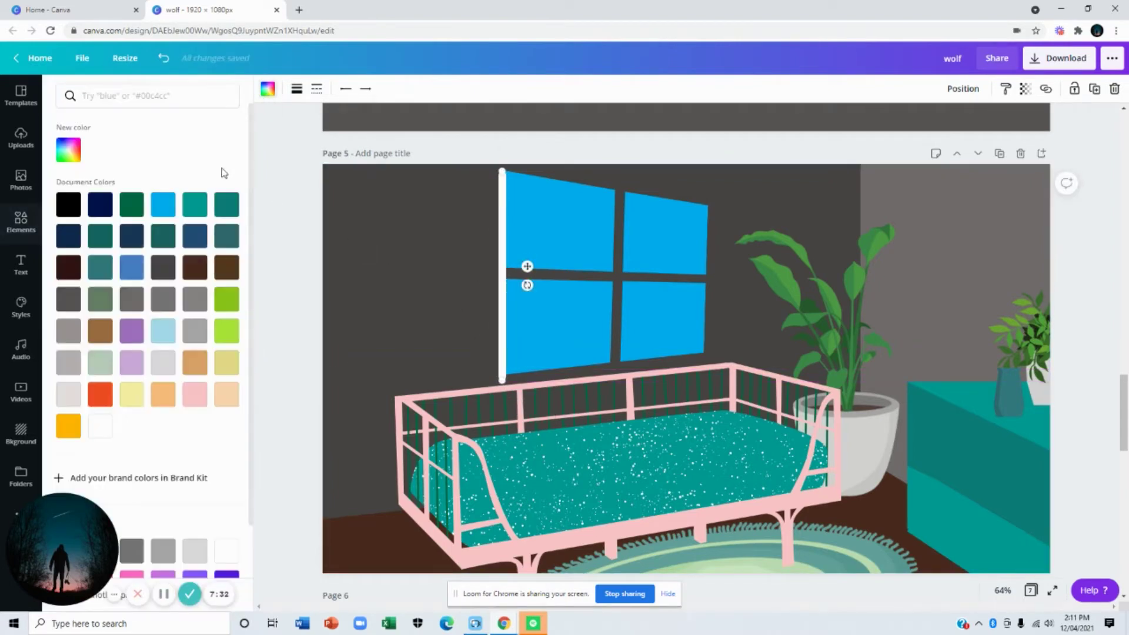
click(68, 299)
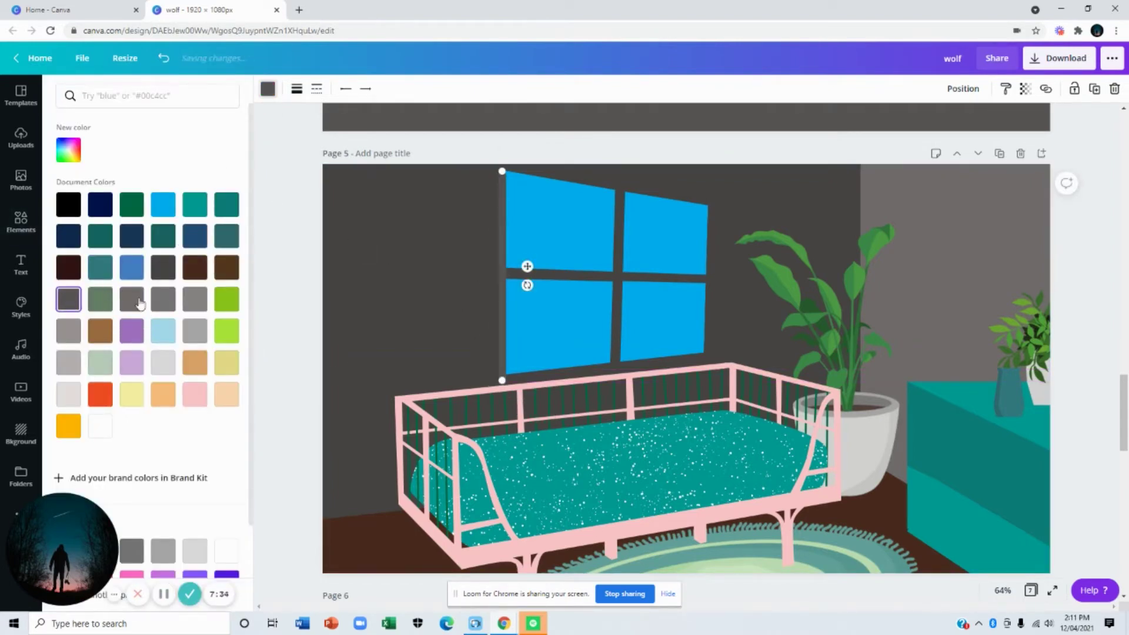
click(68, 150)
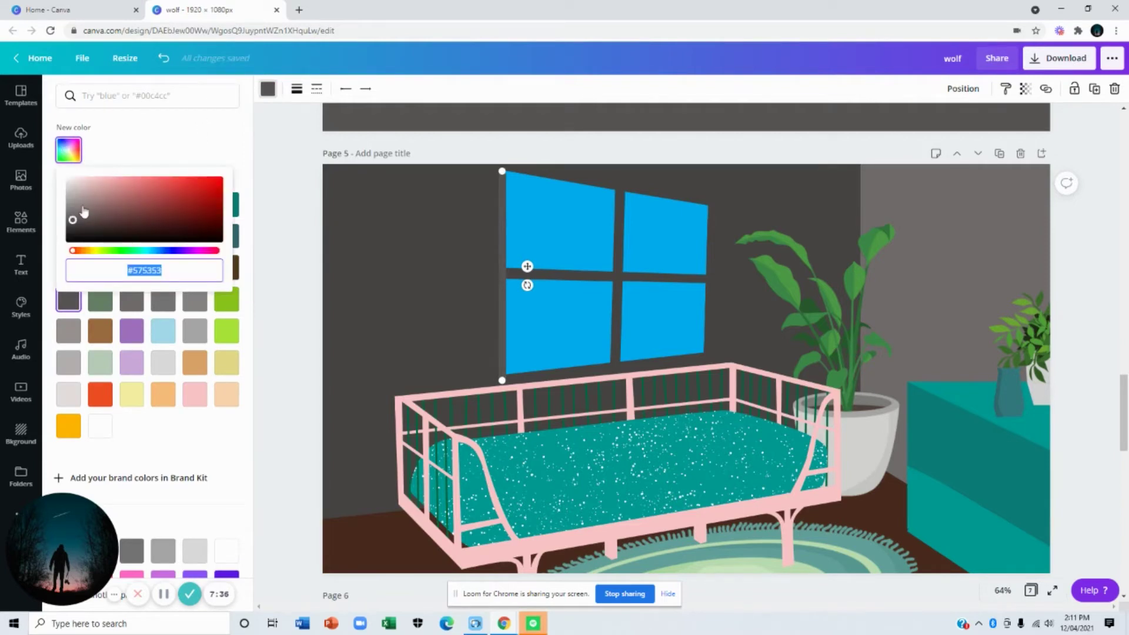
drag(71, 224, 73, 233)
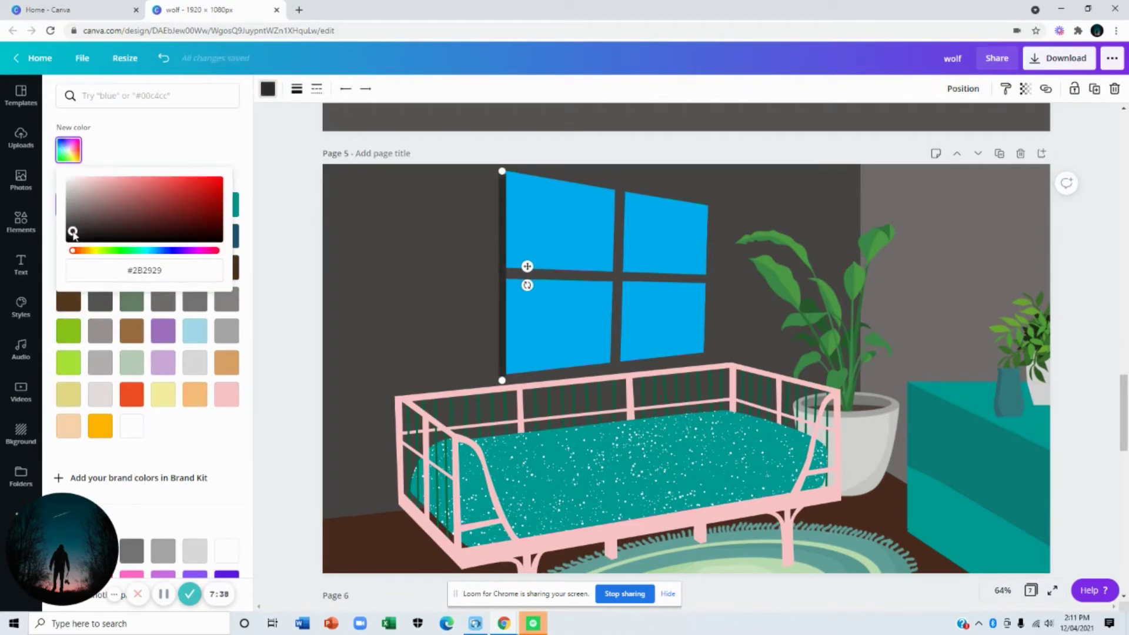
click(500, 376)
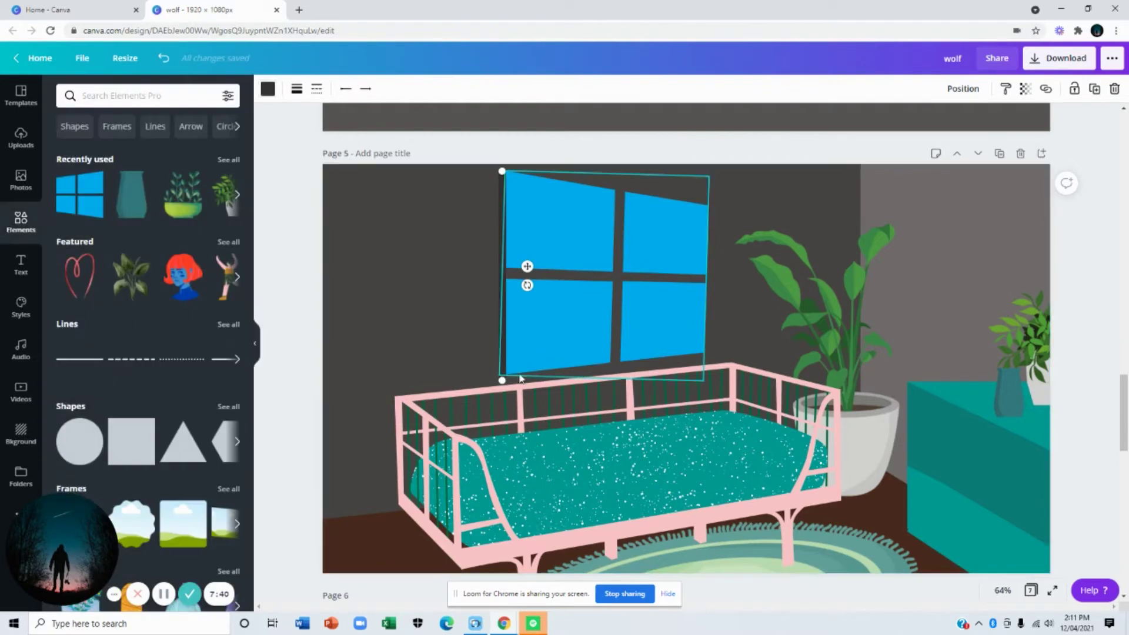
click(499, 379)
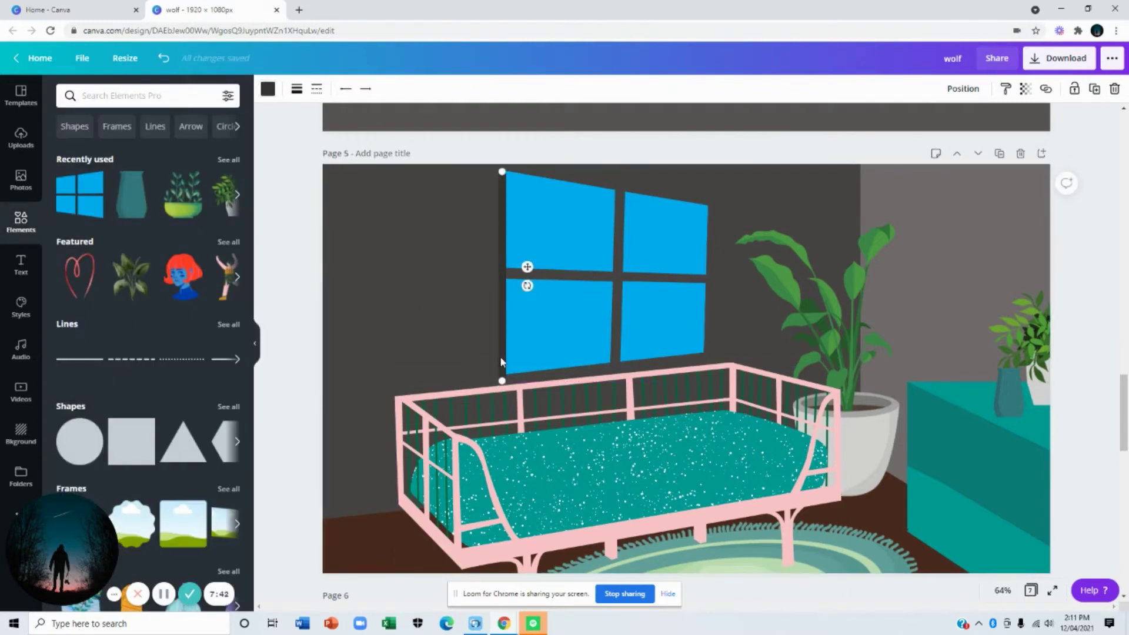
Duplicate the dark grey vertical line, place the copy over the window's middle bar, and set its line weight to 22.
drag(509, 361, 516, 368)
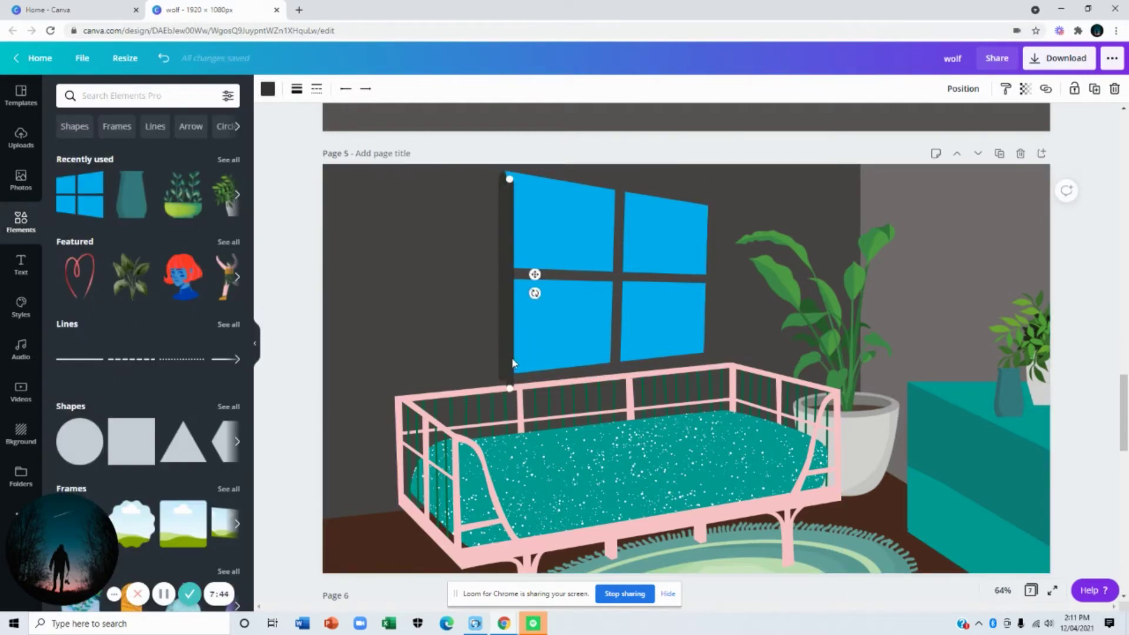
drag(535, 274, 642, 272)
click(297, 91)
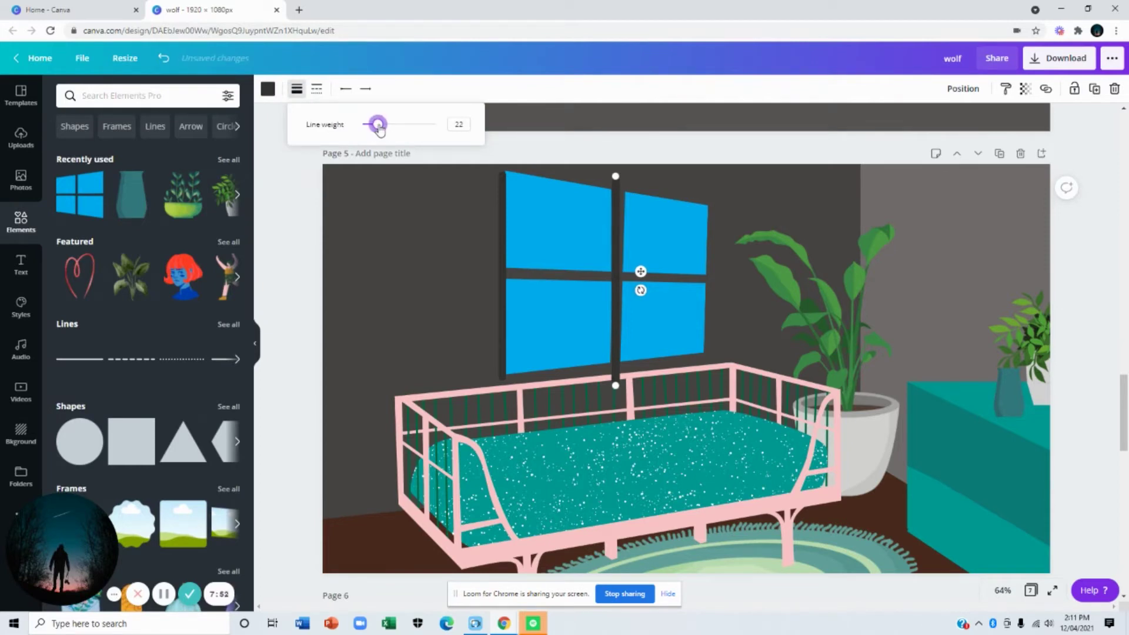
drag(614, 245, 616, 246)
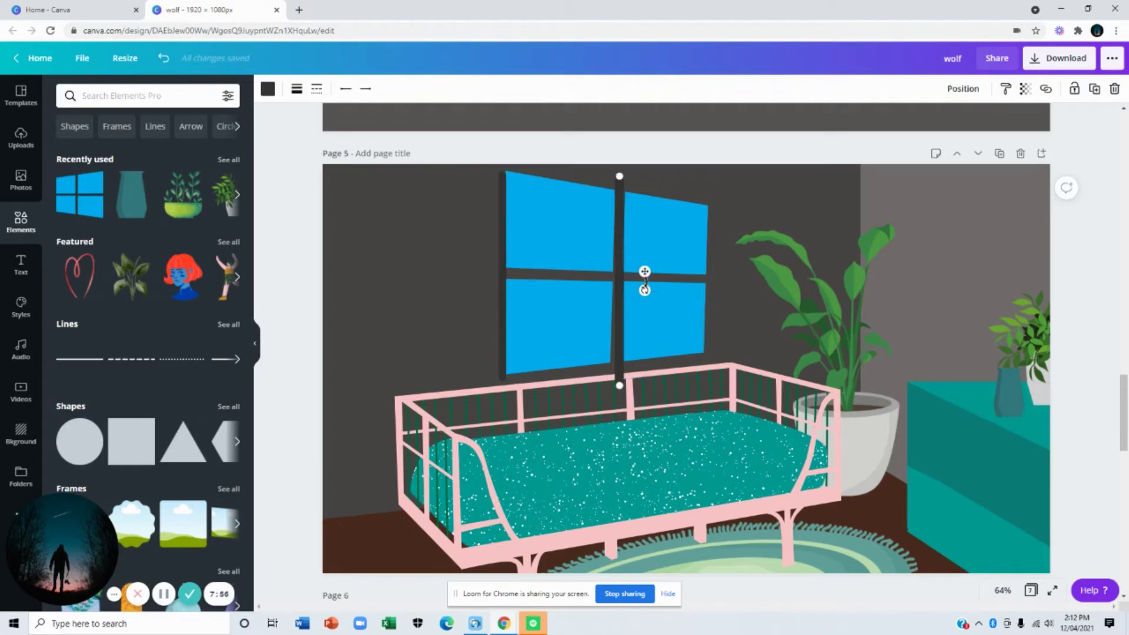
Place another vertical line copy along the window's shorter outer edge, and shorten it and the middle line to fit the window's height.
drag(645, 290, 705, 289)
drag(710, 390, 706, 353)
click(614, 366)
mouse_move(616, 384)
mouse_down()
mouse_move(608, 359)
mouse_move(617, 368)
mouse_up()
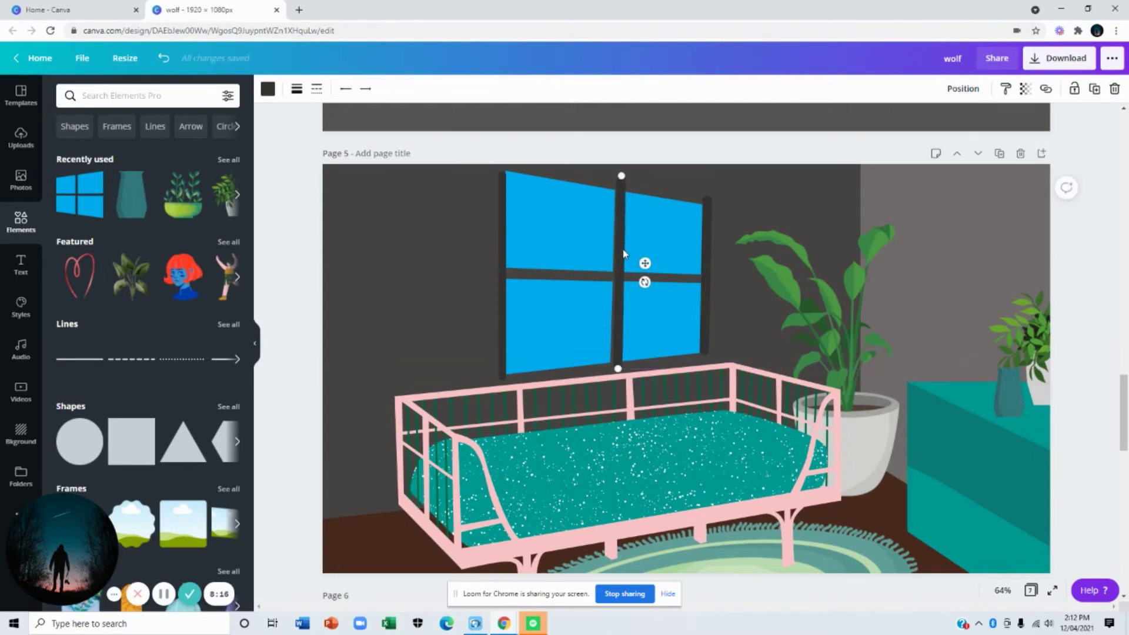
drag(622, 256, 621, 253)
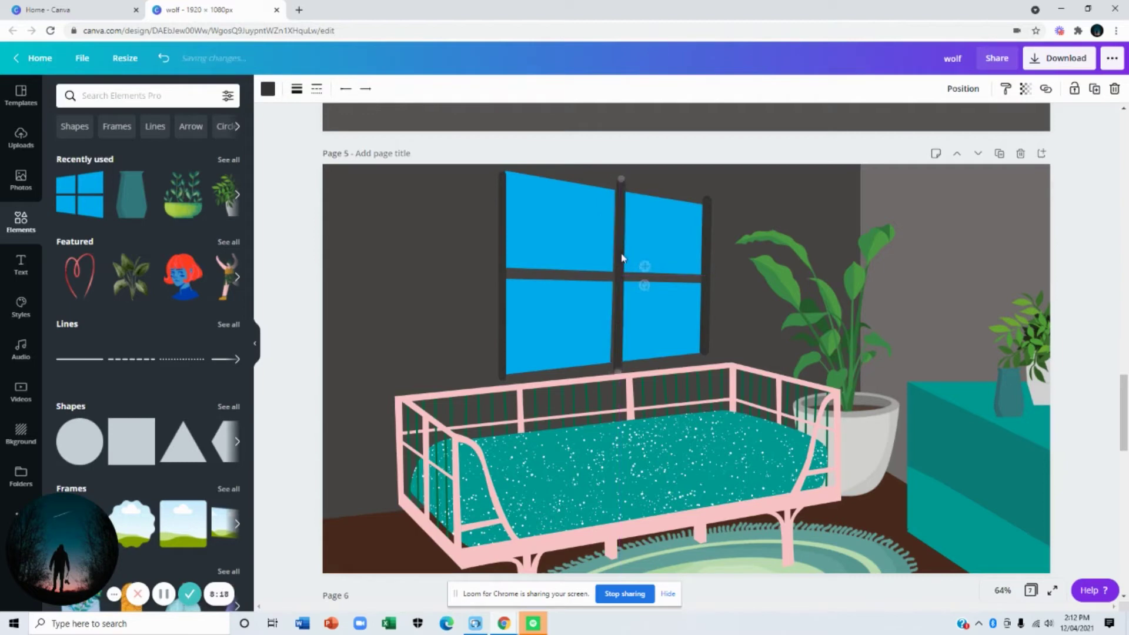
Duplicate the middle line, turn the copy horizontal, and stretch it across the window's central crossbar between the outer frame lines.
key(ctrl+d)
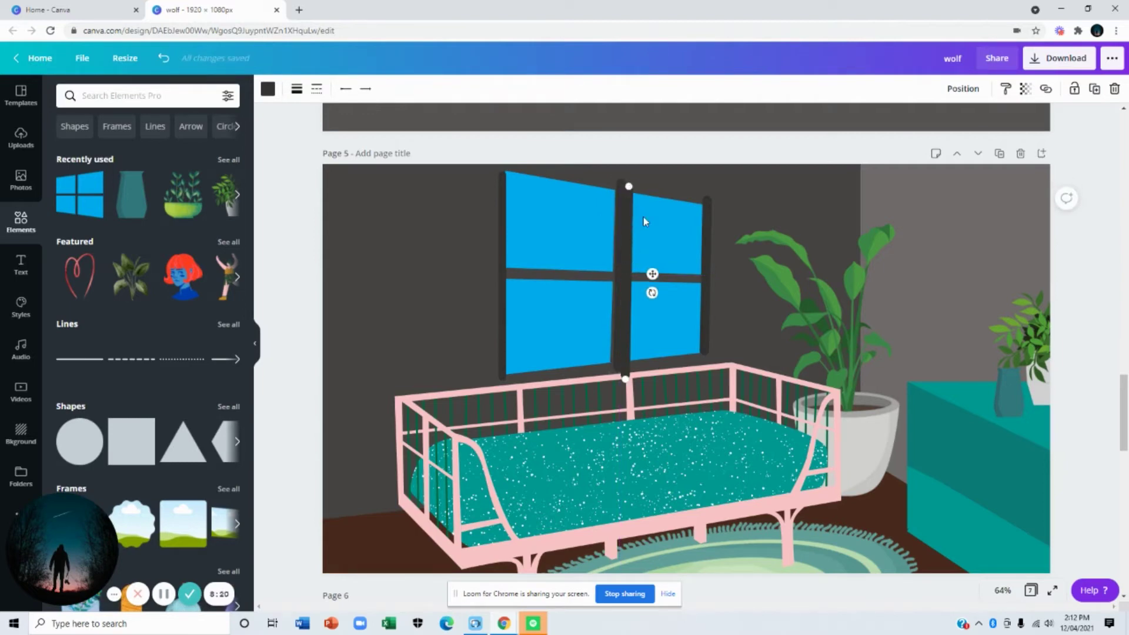
drag(652, 293, 627, 281)
drag(700, 278, 705, 278)
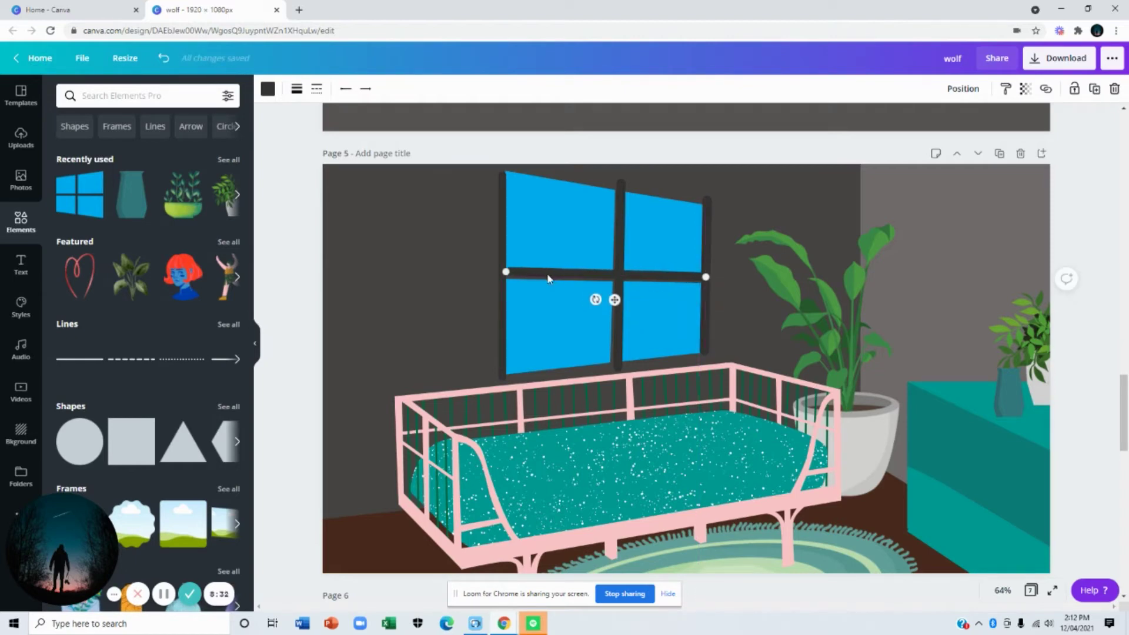
drag(505, 272, 503, 273)
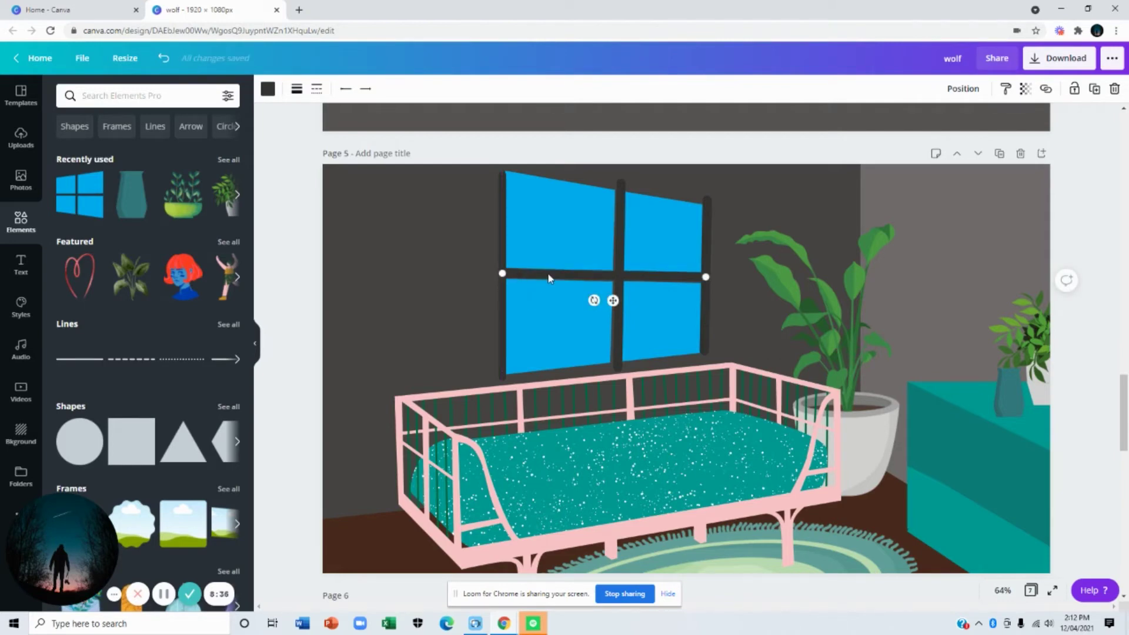
Place a copy of the crossbar line slanted along the window's bottom edge, and shorten the middle vertical line to meet it.
drag(613, 300, 613, 369)
drag(500, 349, 503, 377)
click(618, 346)
drag(618, 371, 614, 357)
Copy the bottom frame line to the window's top edge, slope it about 8°, extend it to the corner, and trim the middle line's top end.
click(627, 374)
drag(623, 396, 595, 211)
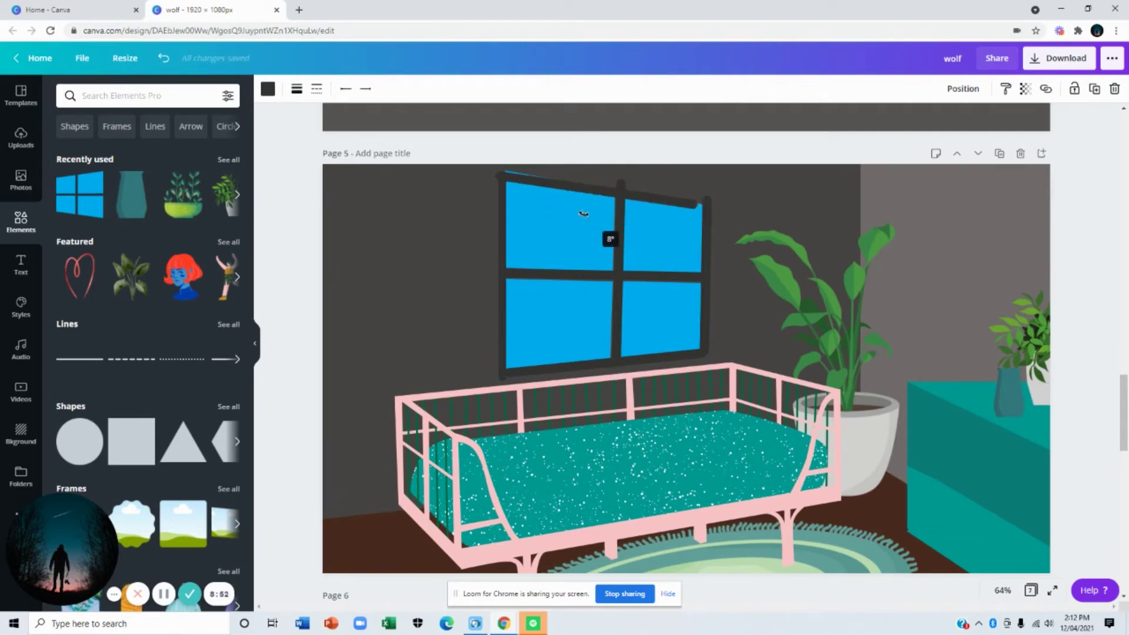
drag(553, 185, 550, 178)
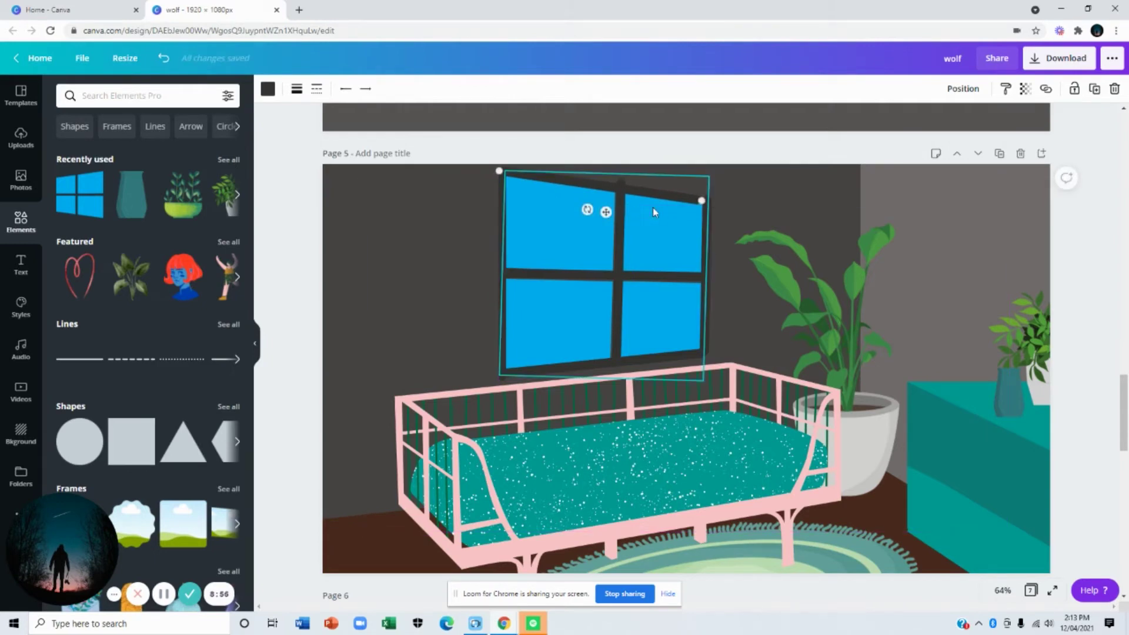
drag(700, 200, 708, 200)
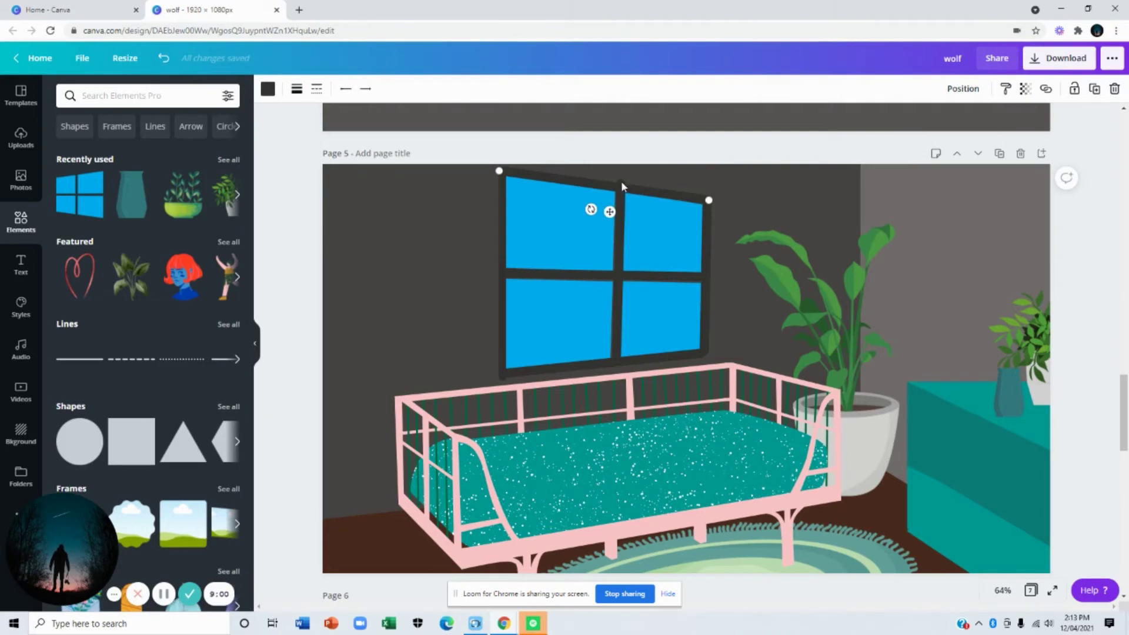
click(622, 180)
drag(622, 180, 620, 186)
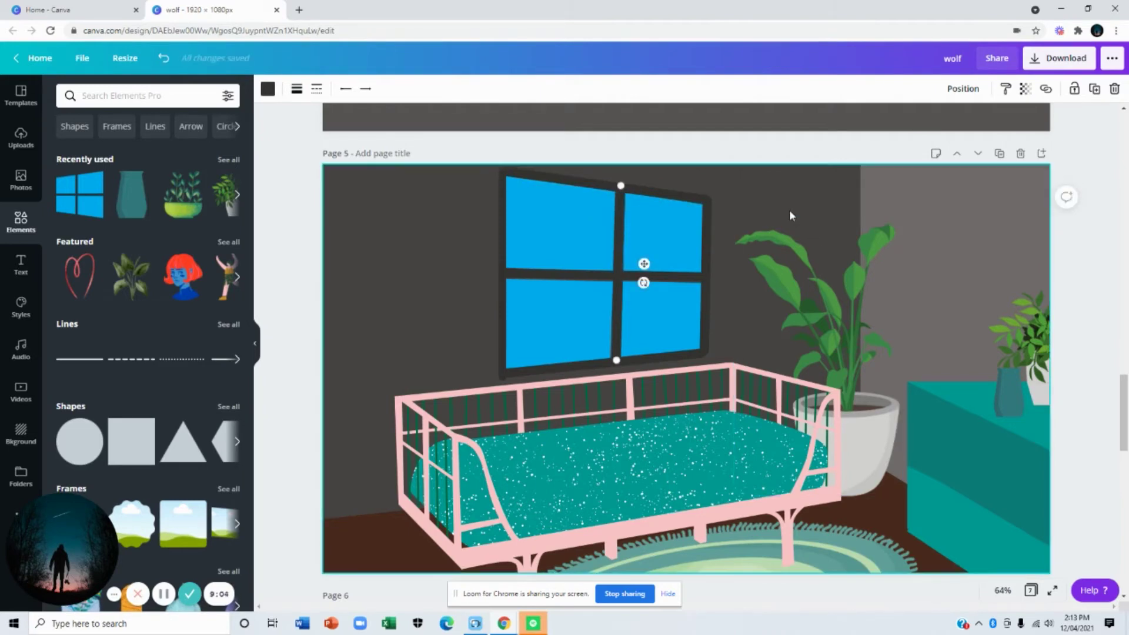
click(790, 215)
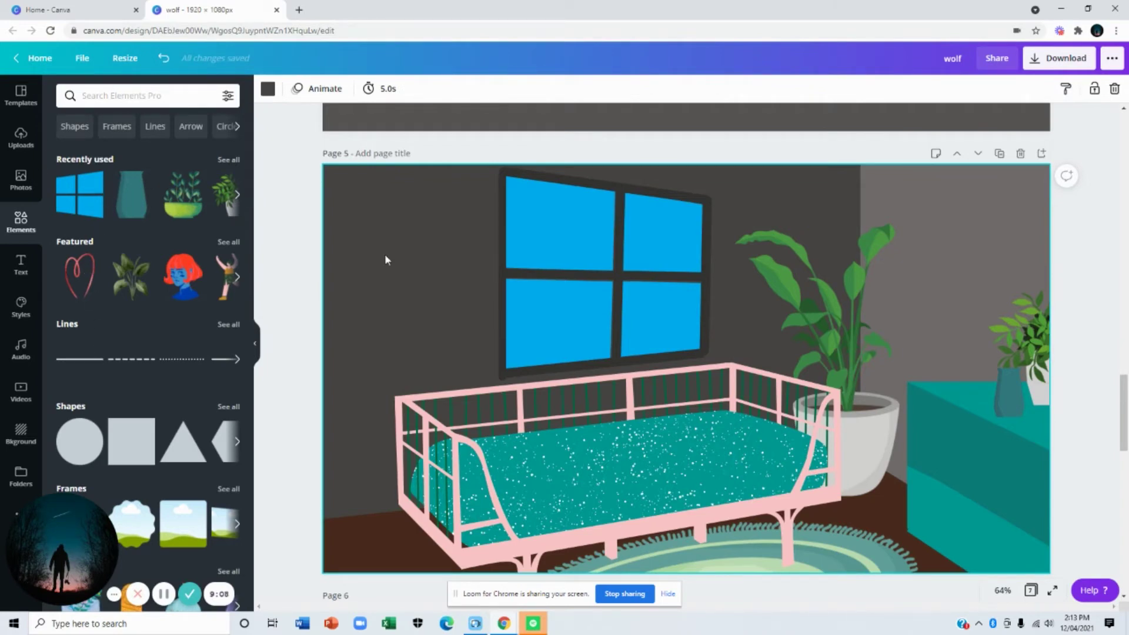
Search the elements for "mountains", add the blue snow-capped mountain graphic, and place it over the window's lower panes.
click(164, 101)
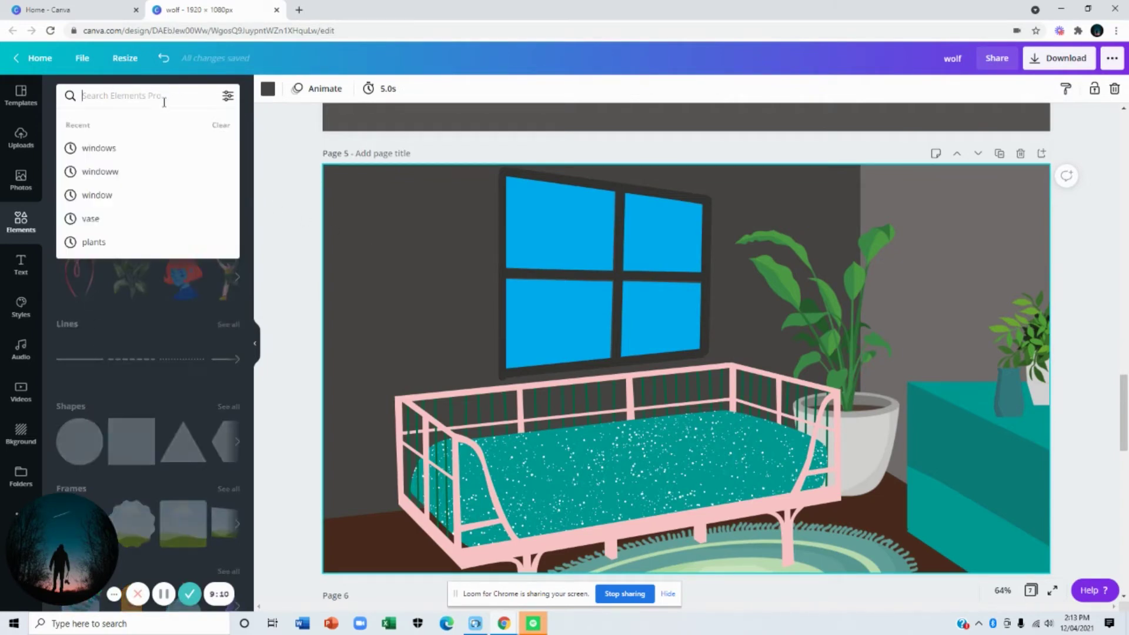
text(mounta)
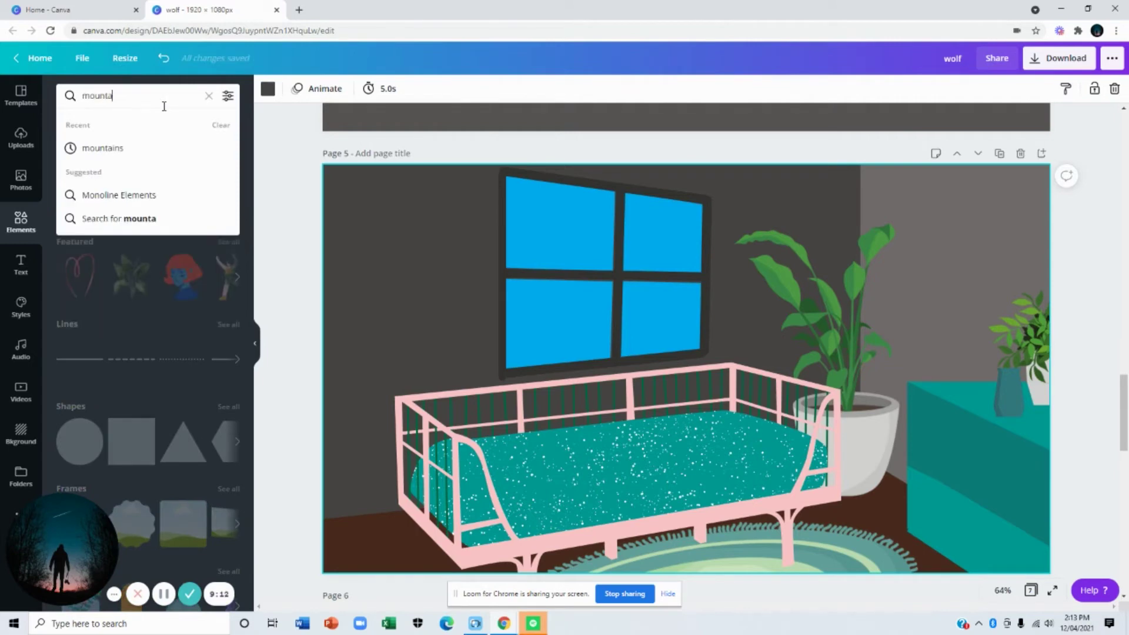
text(ins)
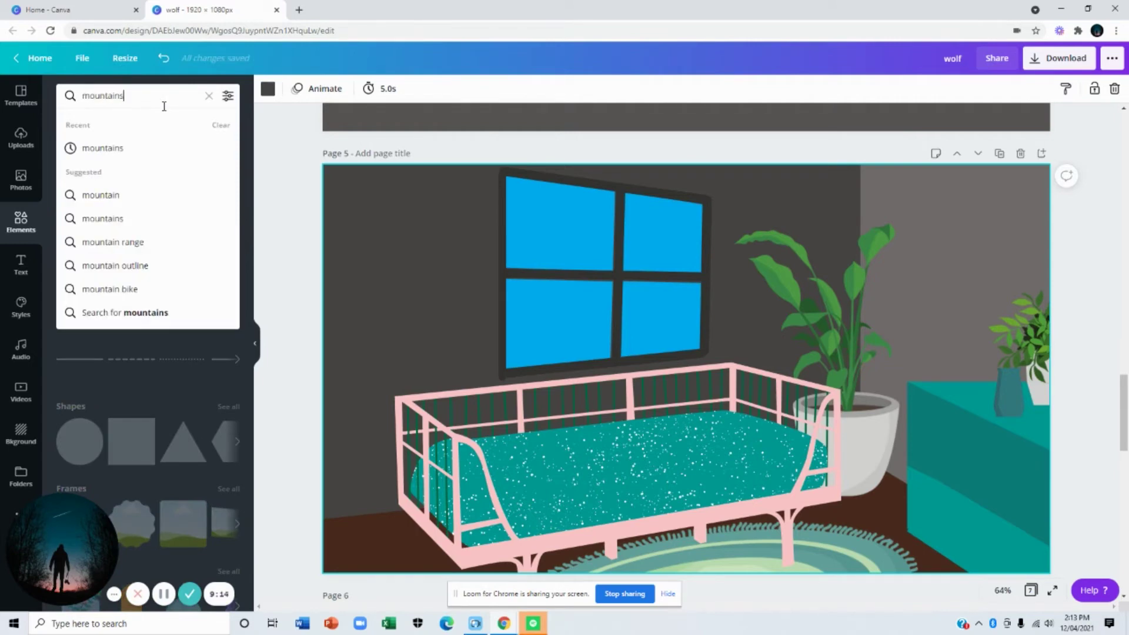
key(Return)
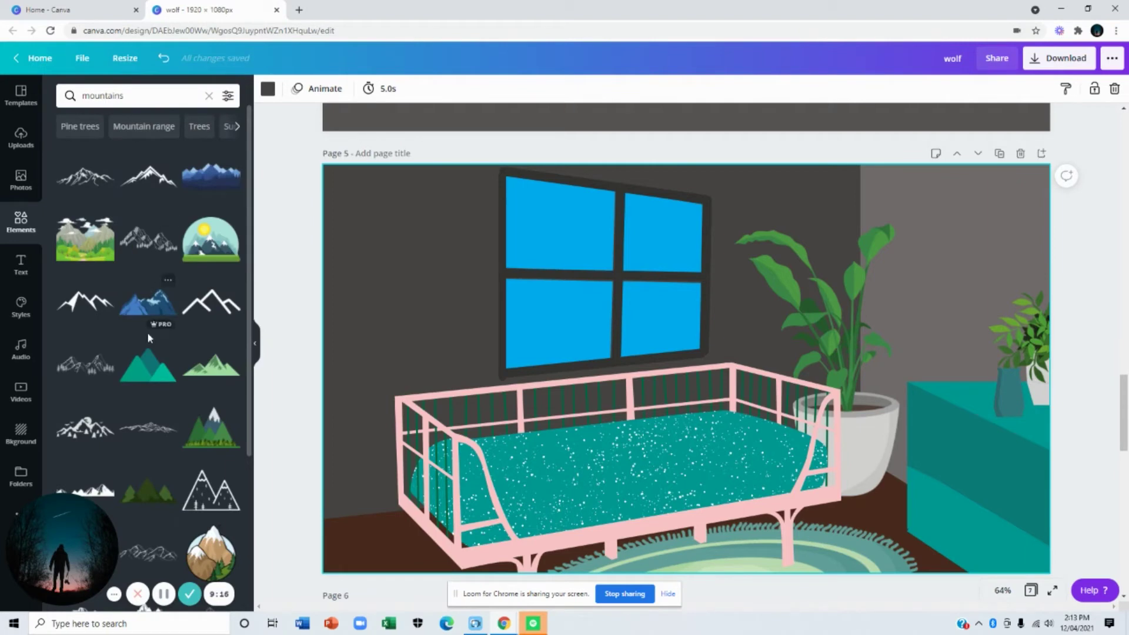
click(151, 317)
drag(654, 373, 569, 297)
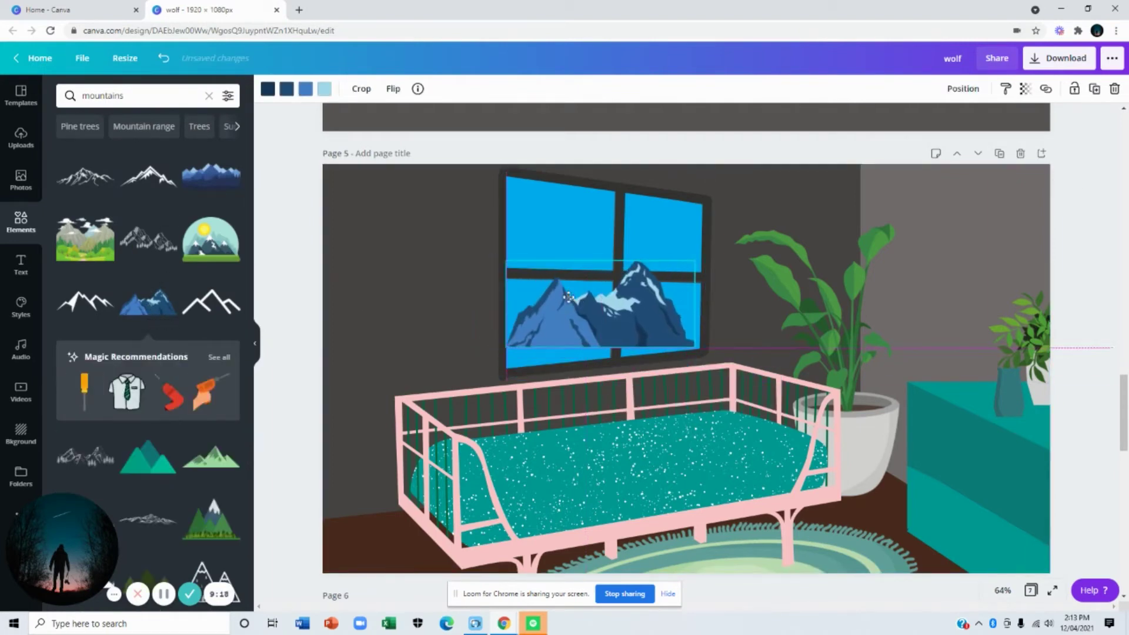
Rotate the mountains slightly to follow the window's slanted bottom edge, and send them to the back behind the window.
drag(600, 368, 603, 373)
drag(617, 319, 618, 330)
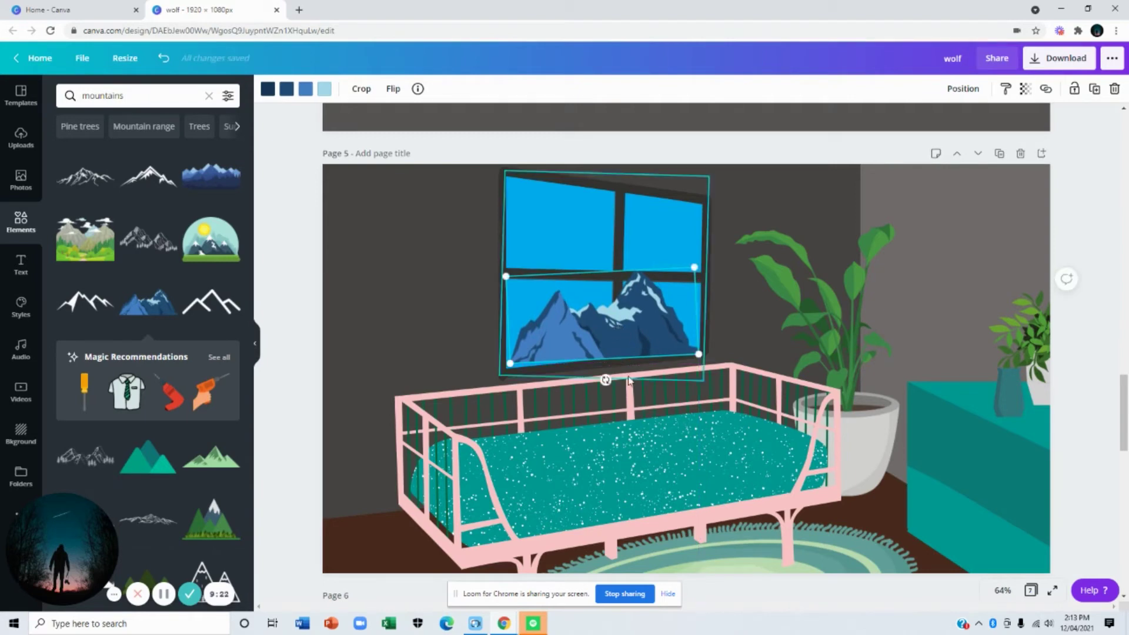
drag(605, 378, 609, 379)
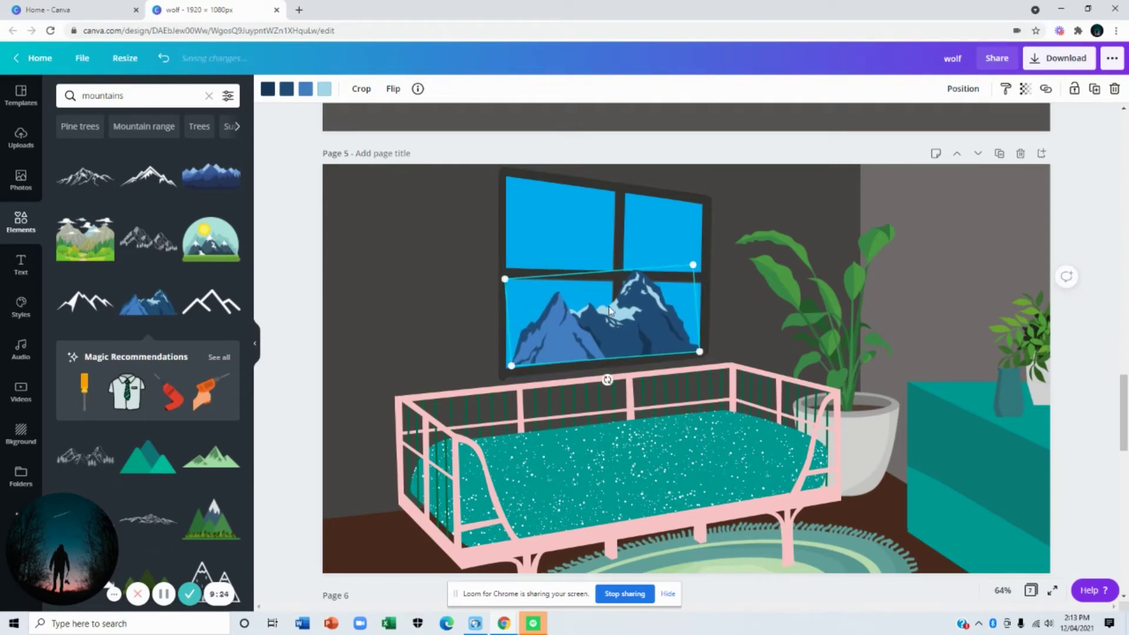
right_click(617, 317)
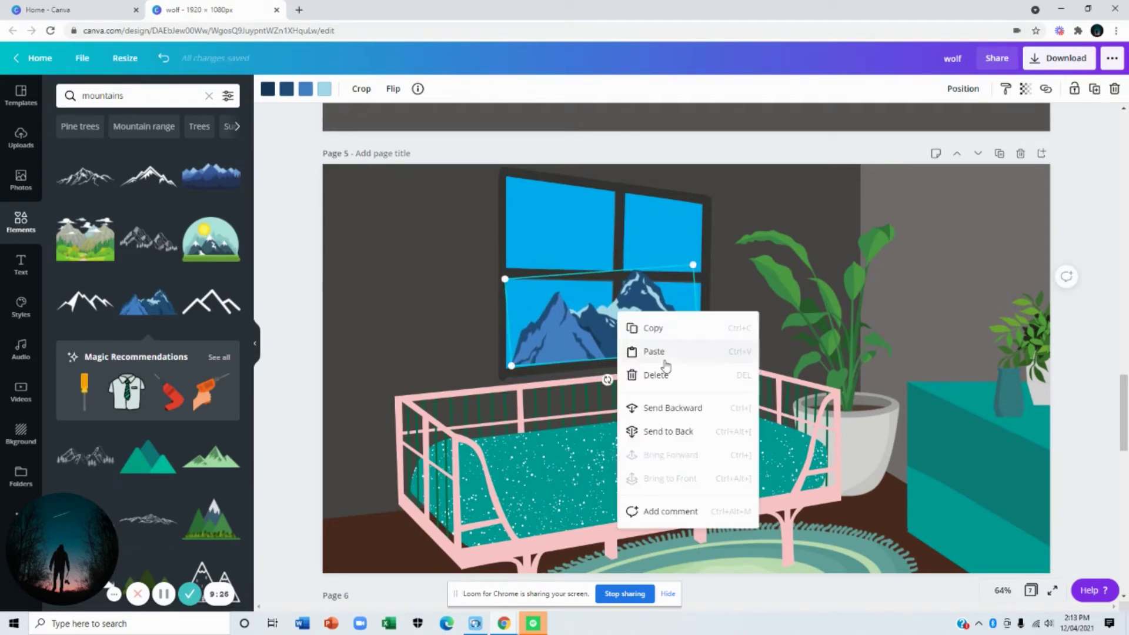
click(684, 434)
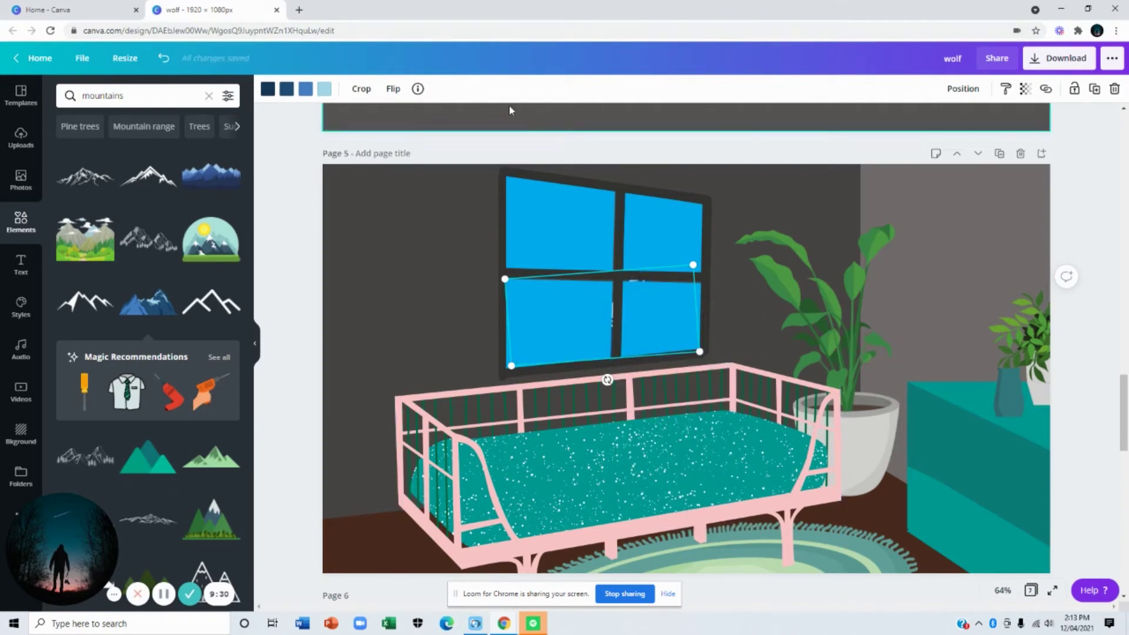
Search the elements for "moon", add the pale yellow full moon, and place it over the window's upper pane nearest the plant.
click(137, 95)
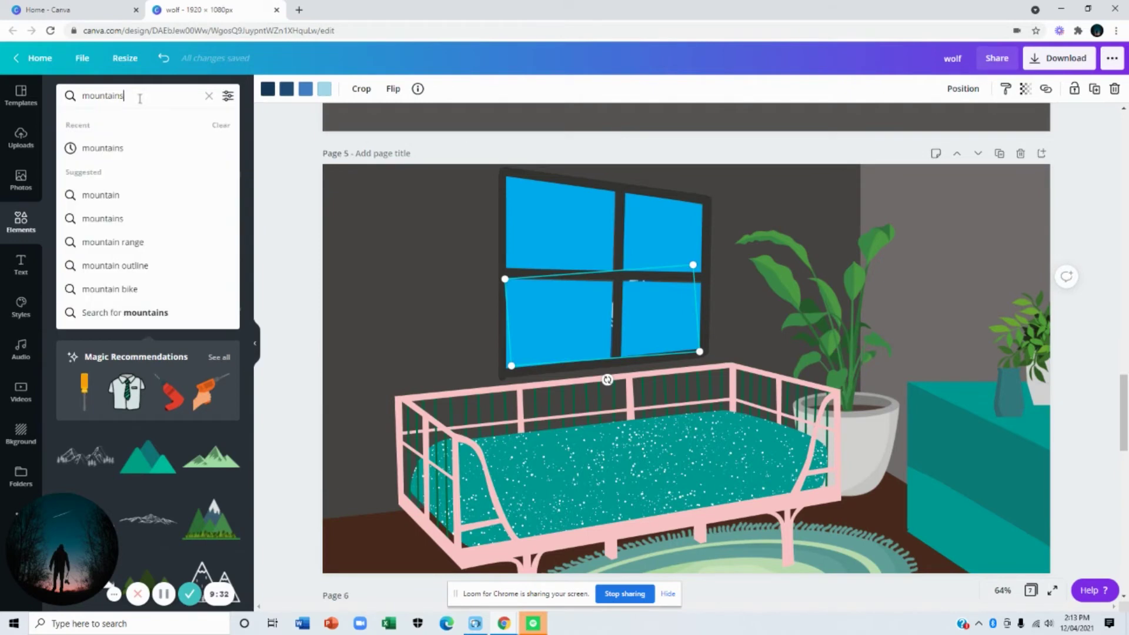
text(moon)
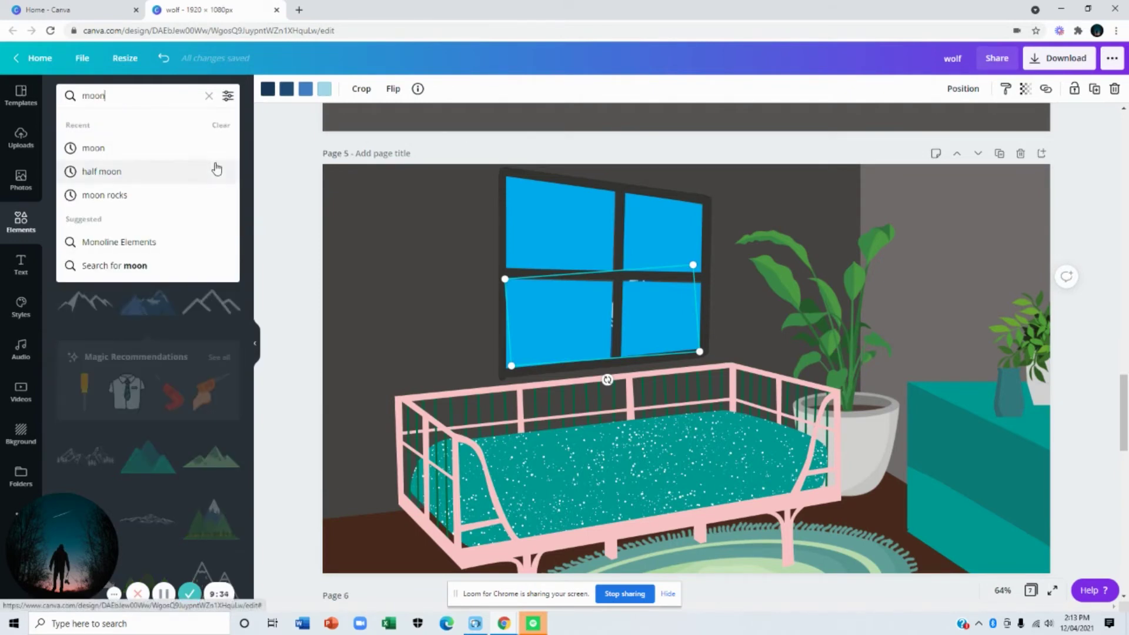
key(Return)
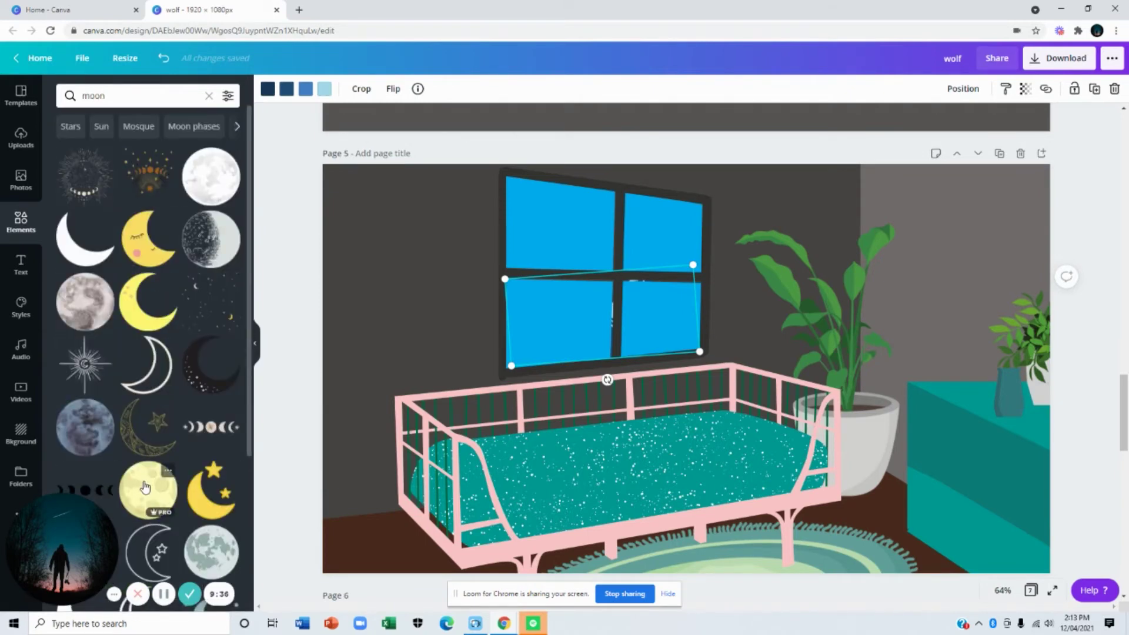
click(145, 483)
drag(678, 369, 647, 236)
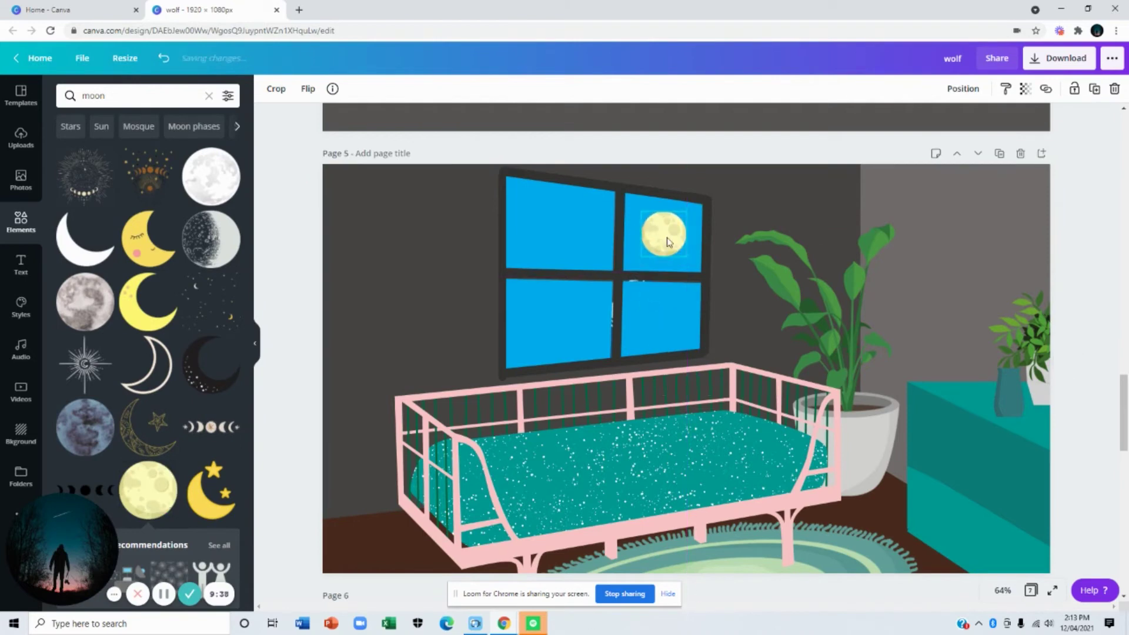
Send the full moon to the back, behind the blue window.
click(579, 227)
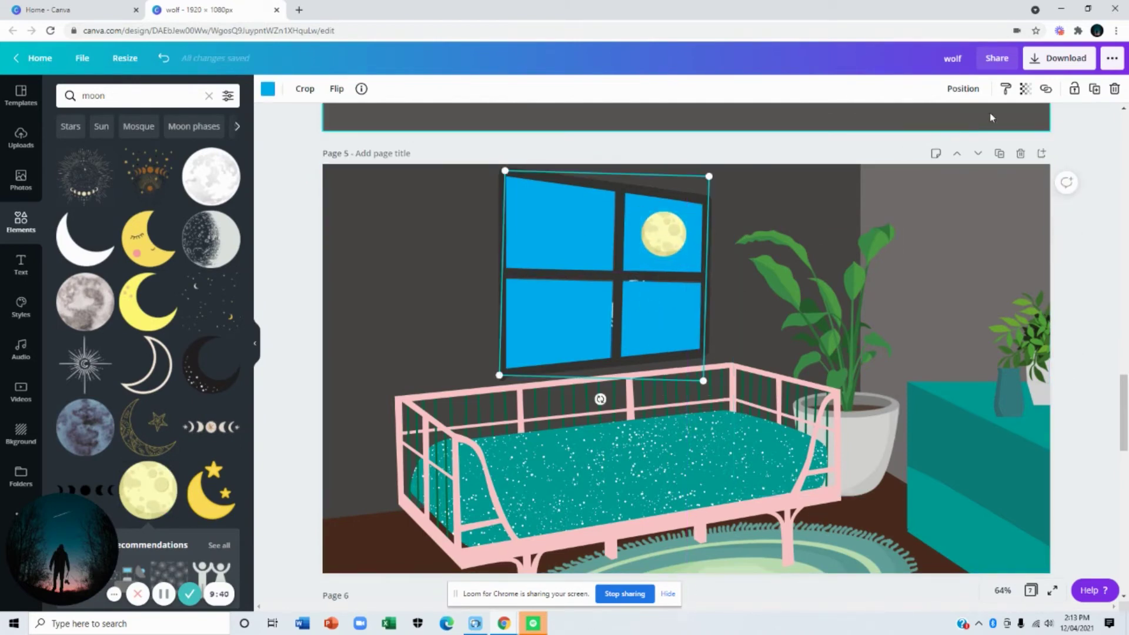
click(1024, 91)
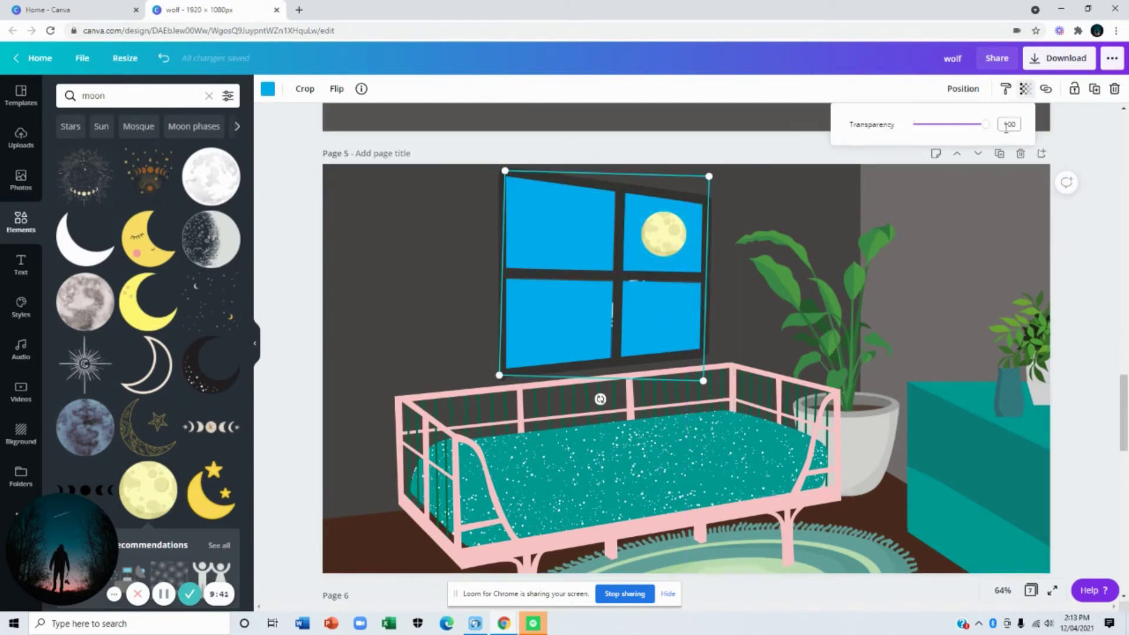
right_click(674, 240)
click(702, 350)
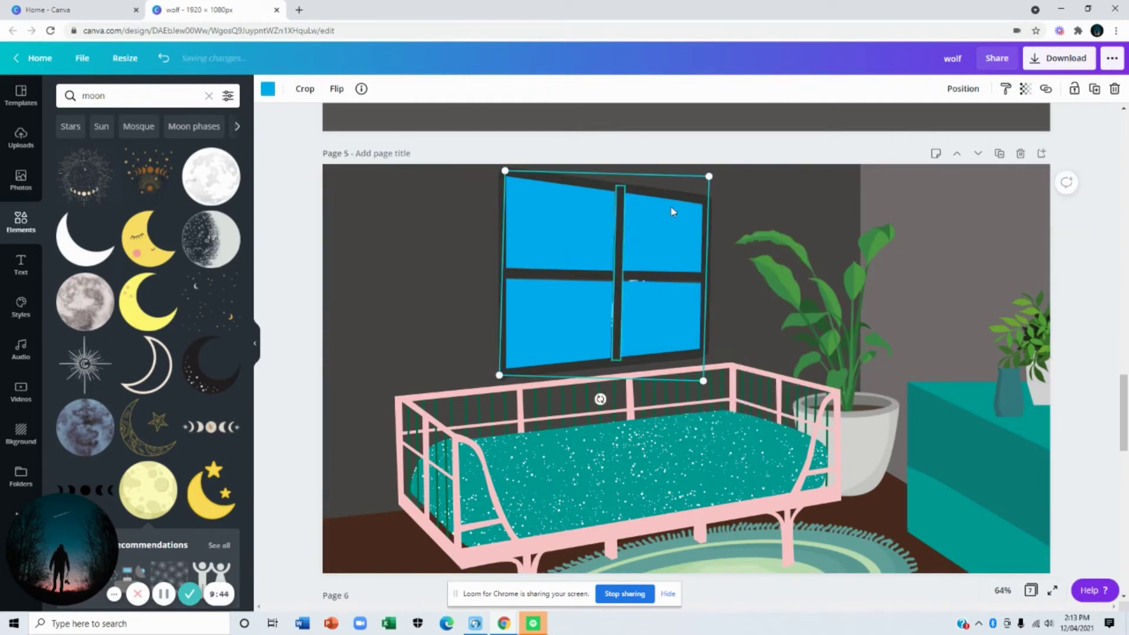
Set the blue window's transparency to 59.
click(1026, 91)
drag(974, 132, 941, 134)
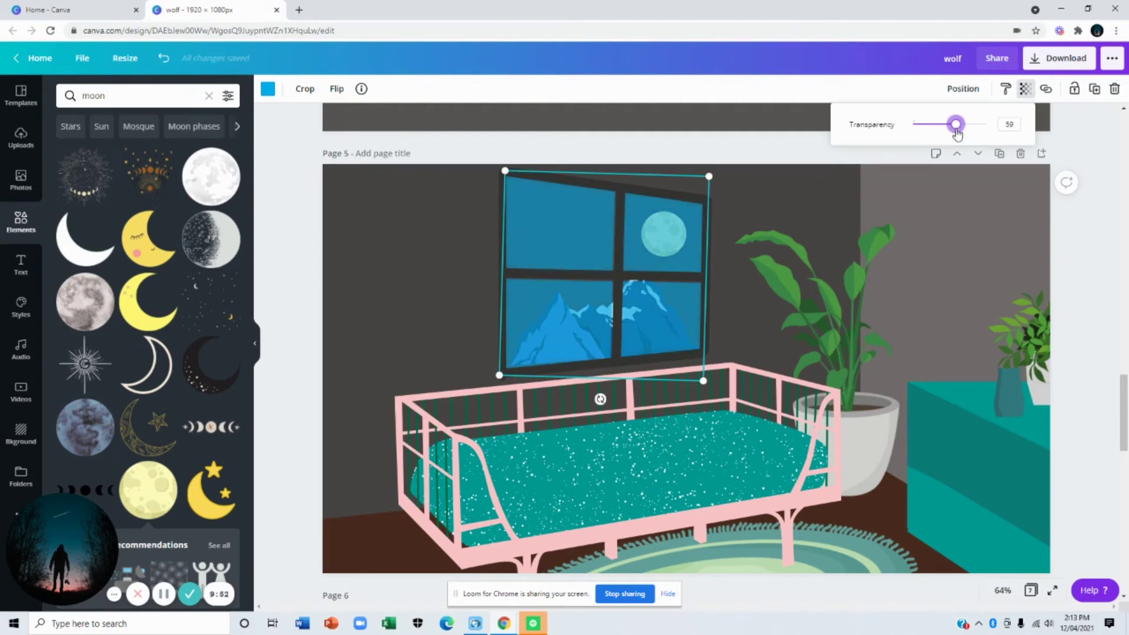
click(353, 207)
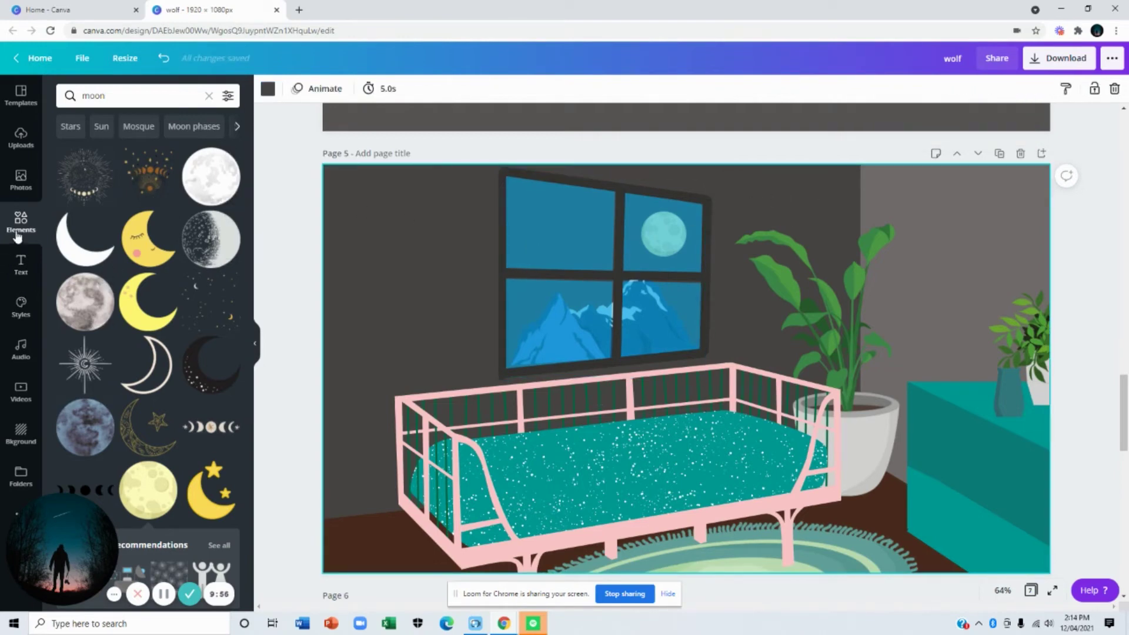
Add a square shape, reshape it into a tall narrow strip over the window's panes farthest from the plant, and colour it light grey.
click(147, 429)
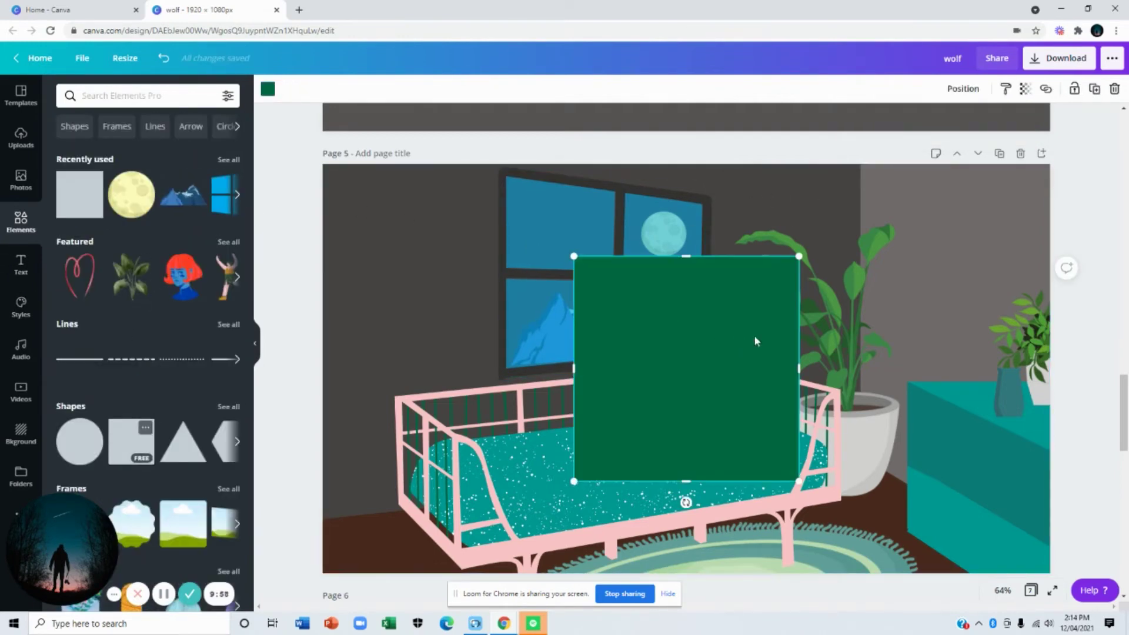
drag(795, 361, 552, 236)
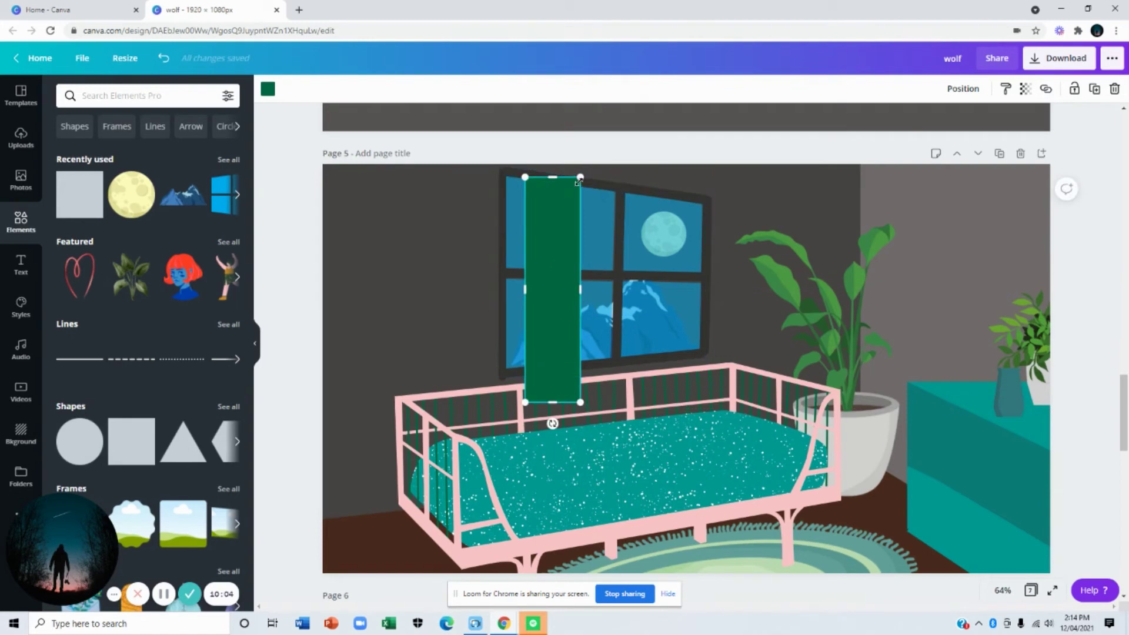
drag(571, 180, 557, 204)
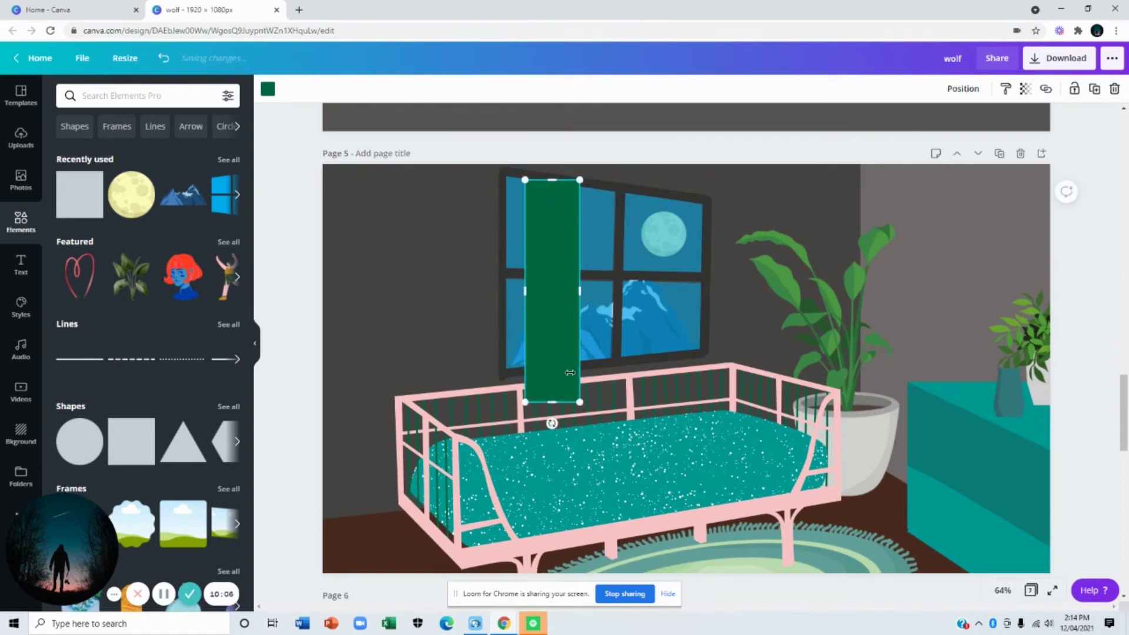
drag(553, 397, 550, 363)
click(267, 89)
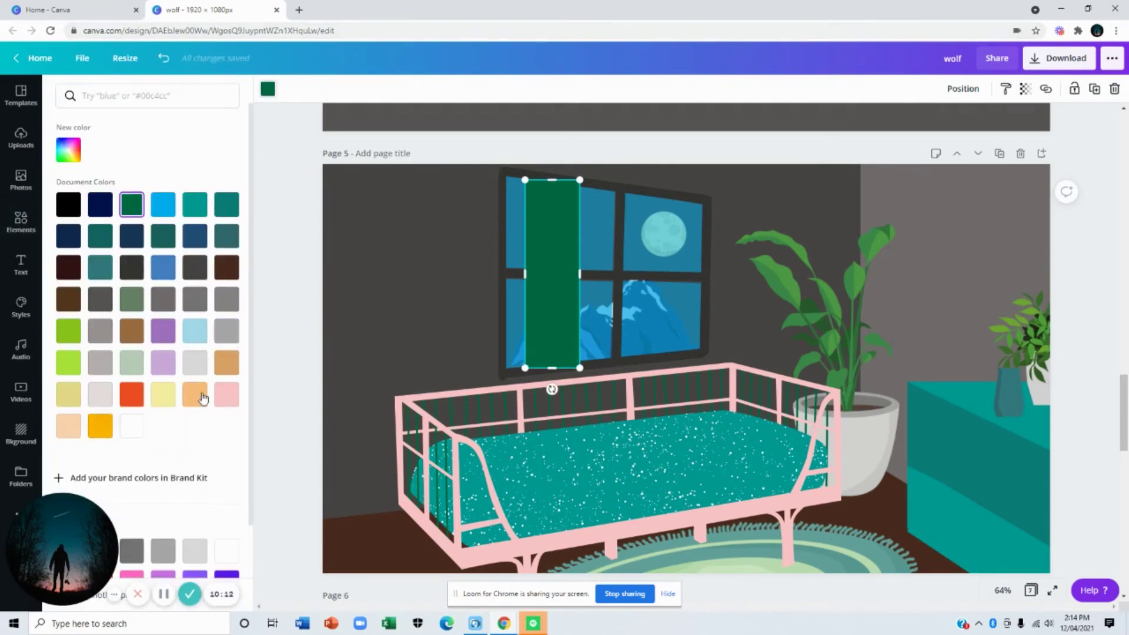
click(195, 362)
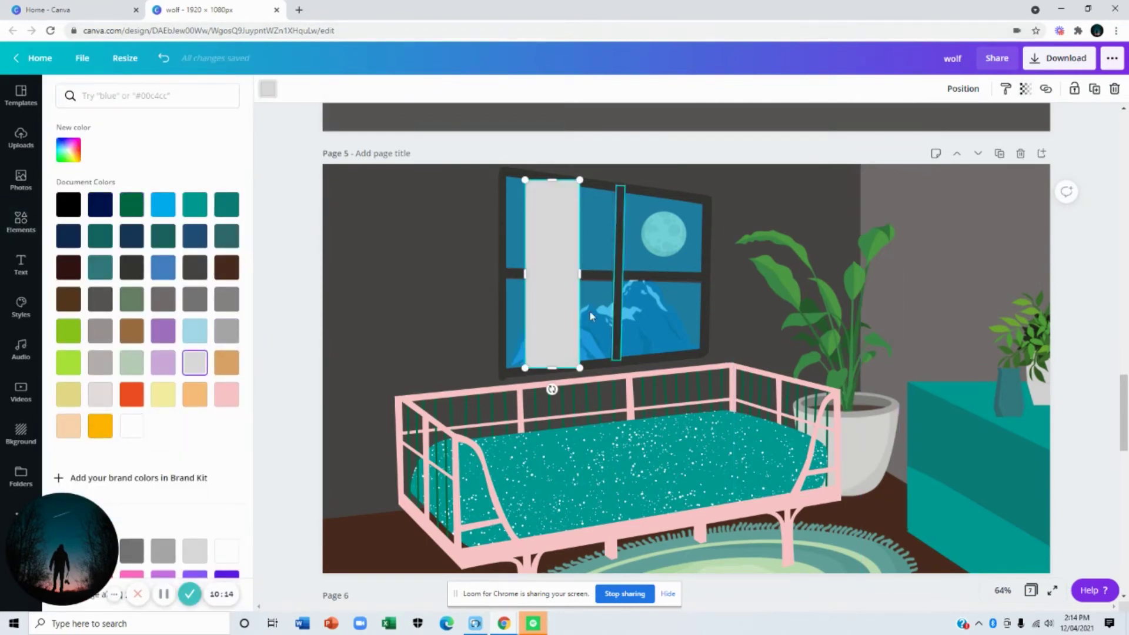
Send the light grey strip backward until it sits behind the window frame and crossbar.
right_click(545, 292)
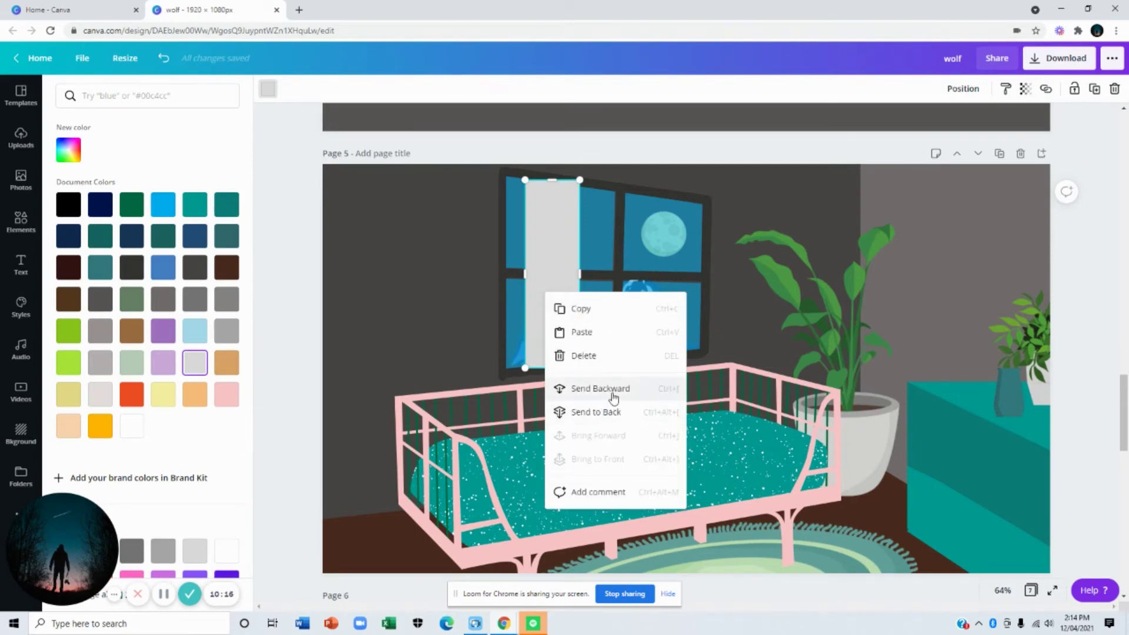
click(608, 391)
right_click(554, 327)
click(615, 423)
right_click(554, 327)
click(612, 422)
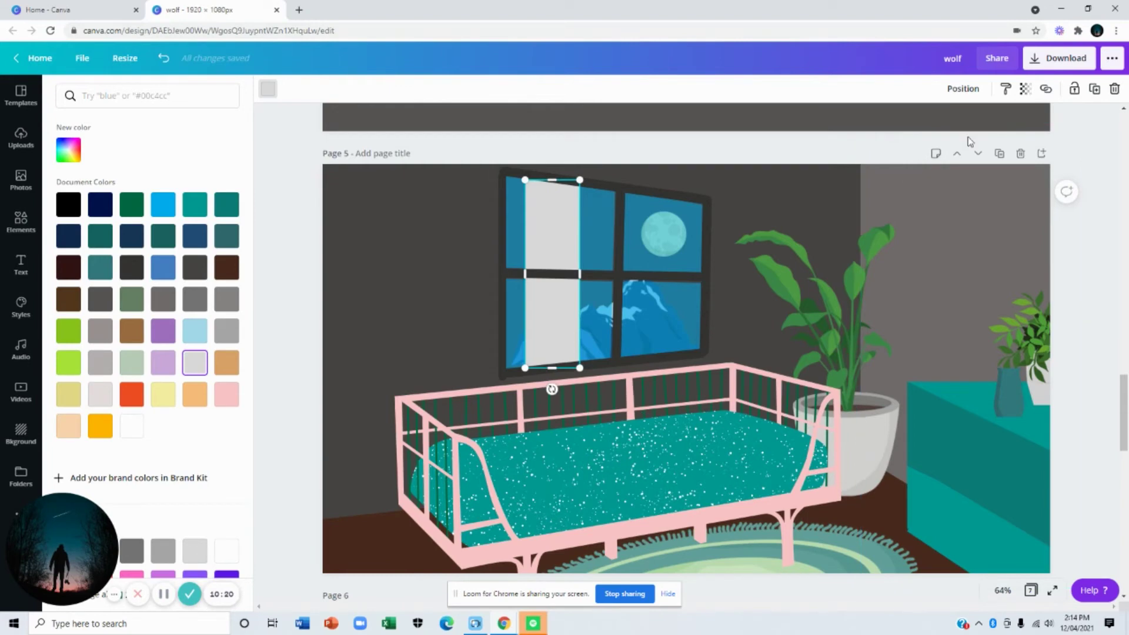
Make the light grey strip semi-transparent so the window scene shows through it.
click(1025, 89)
drag(988, 130, 944, 126)
click(957, 213)
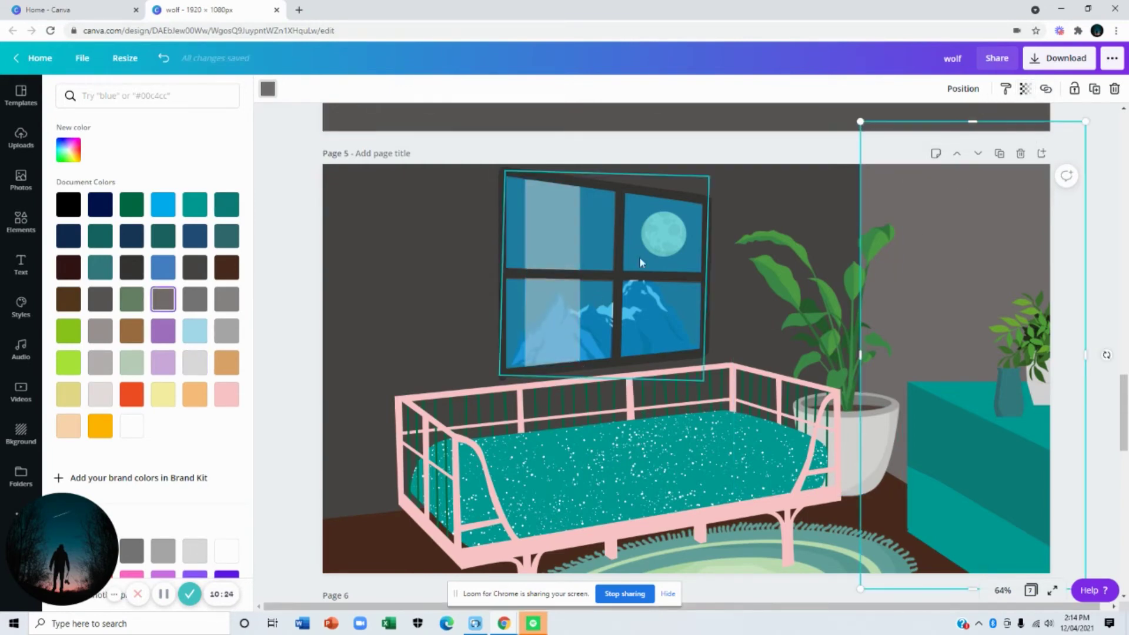
click(1025, 90)
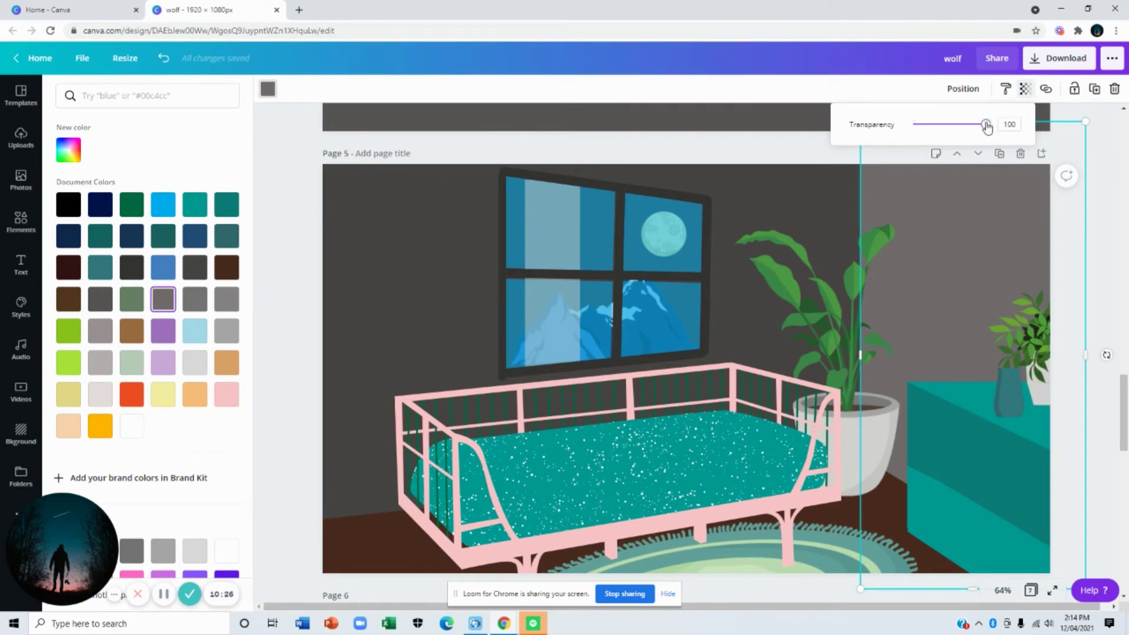
click(561, 242)
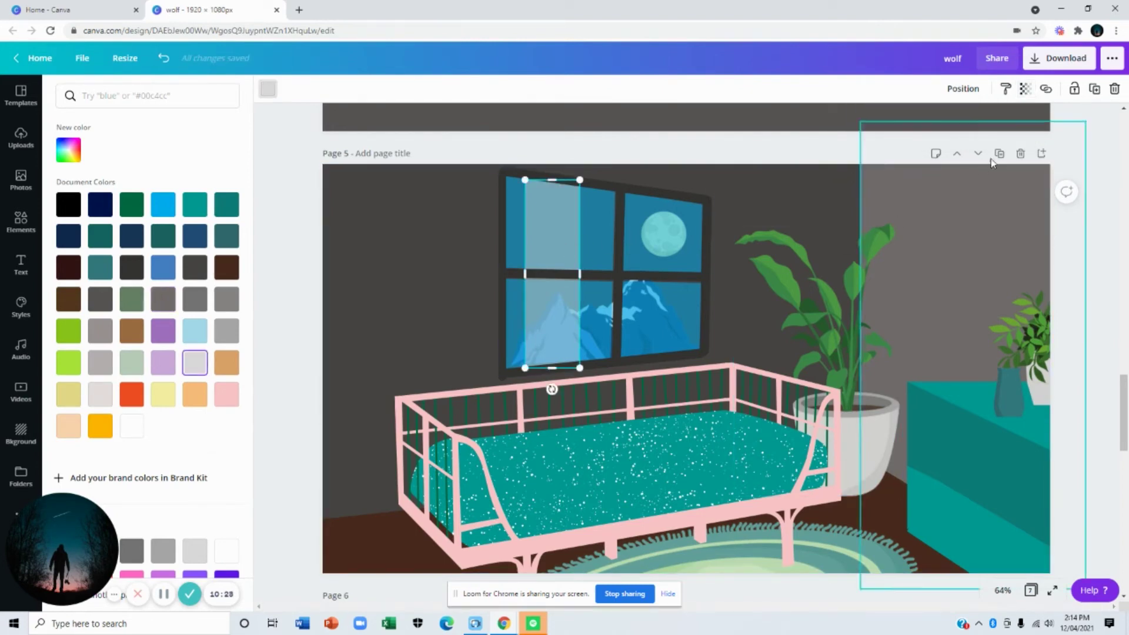
click(1026, 89)
drag(946, 131, 941, 131)
click(556, 256)
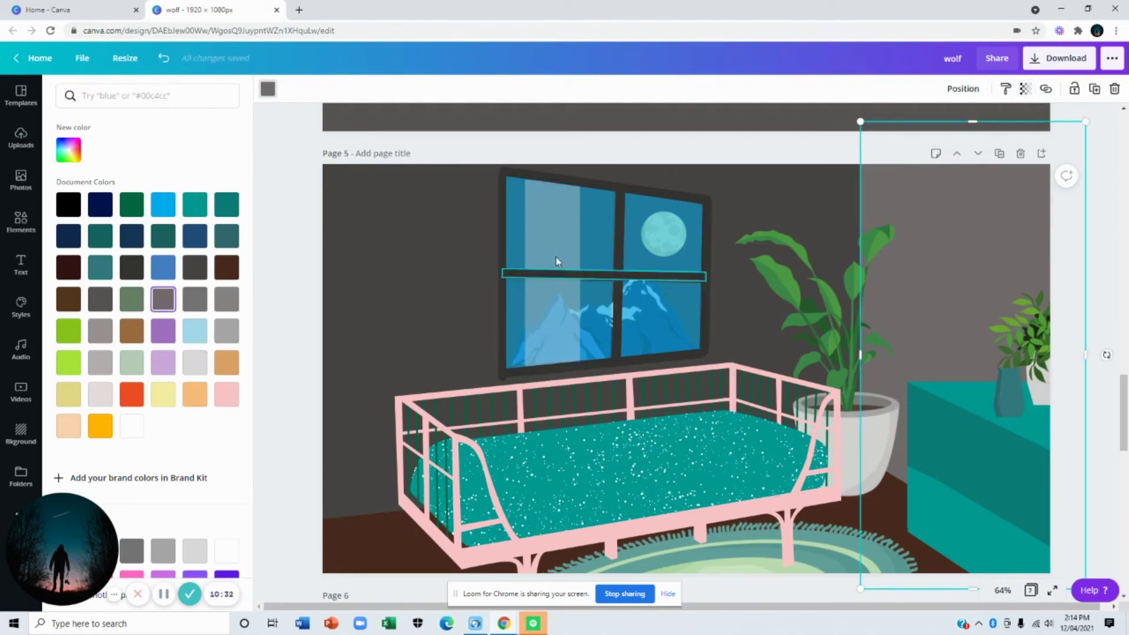
Duplicate the translucent strip, make the copy narrower and shorter, and place it beside the window's vertical bar.
key(ctrl+d)
drag(565, 252, 599, 281)
drag(599, 379, 599, 359)
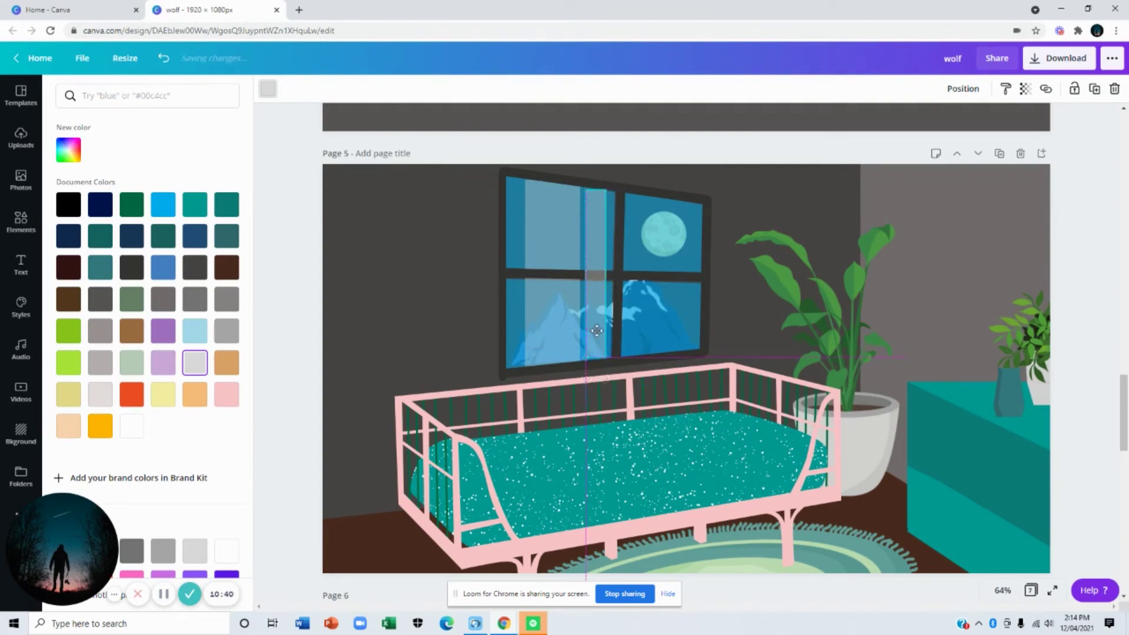
Send the narrow translucent strip backward two levels, behind the window's frame and bars.
right_click(602, 321)
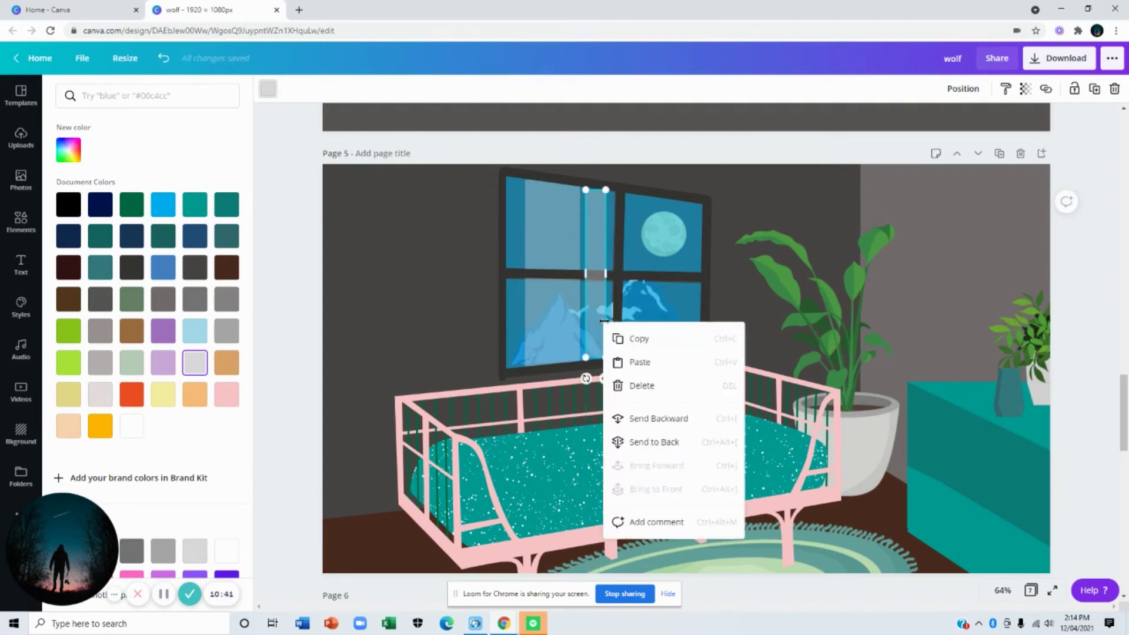
click(641, 418)
right_click(600, 343)
click(653, 440)
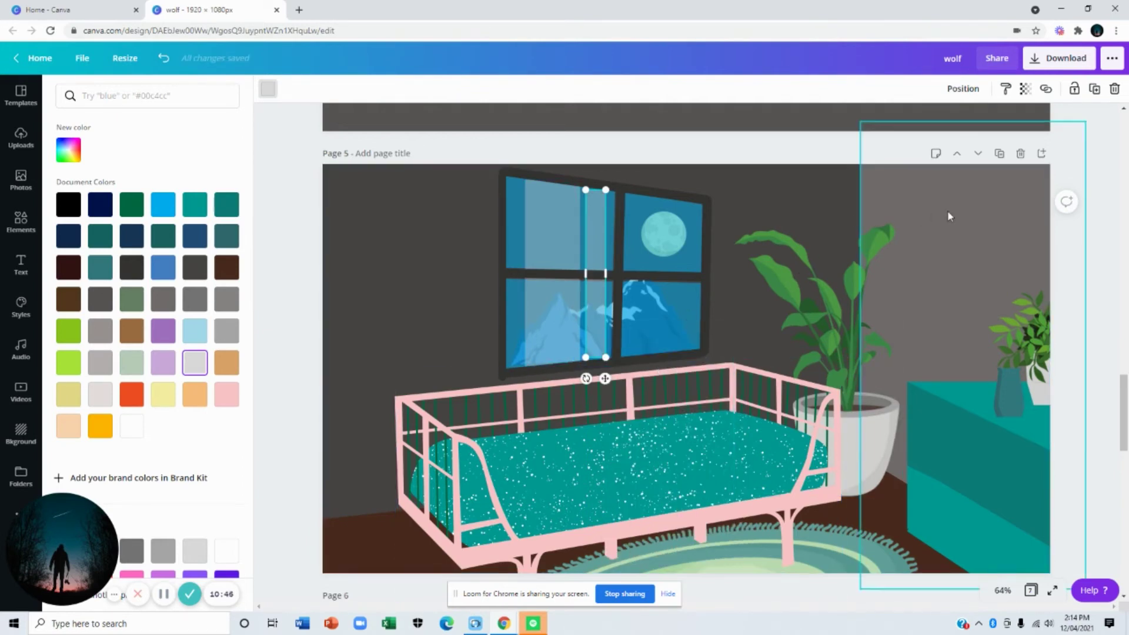
Extend the narrow strip slightly upward to the window frame, and place a shortened copy over the panes with the moon.
click(600, 225)
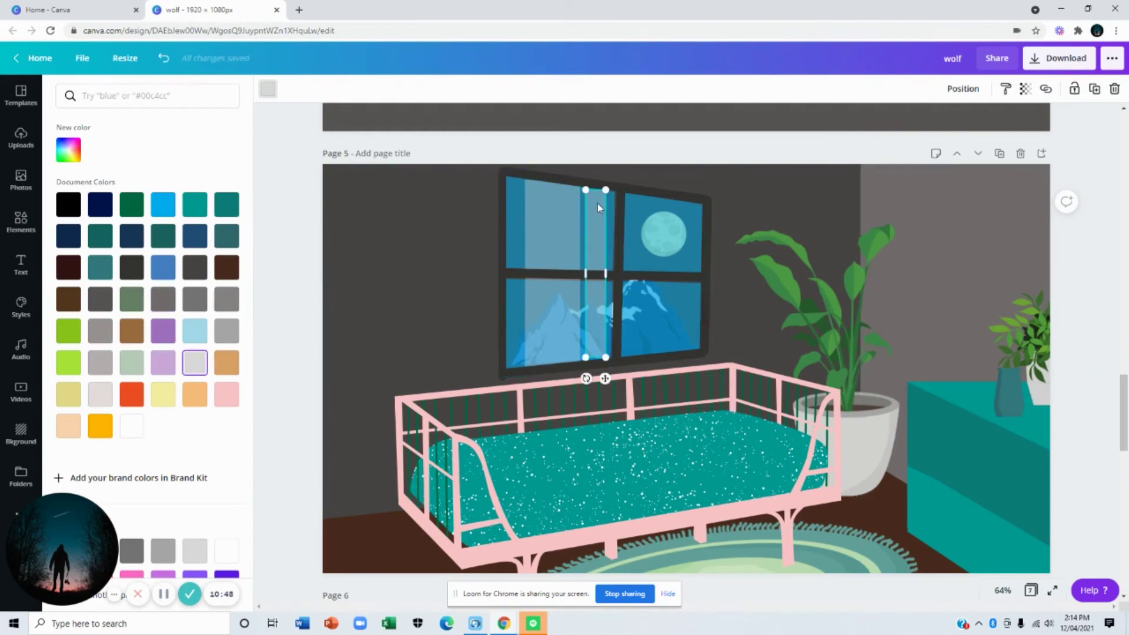
drag(583, 189, 585, 184)
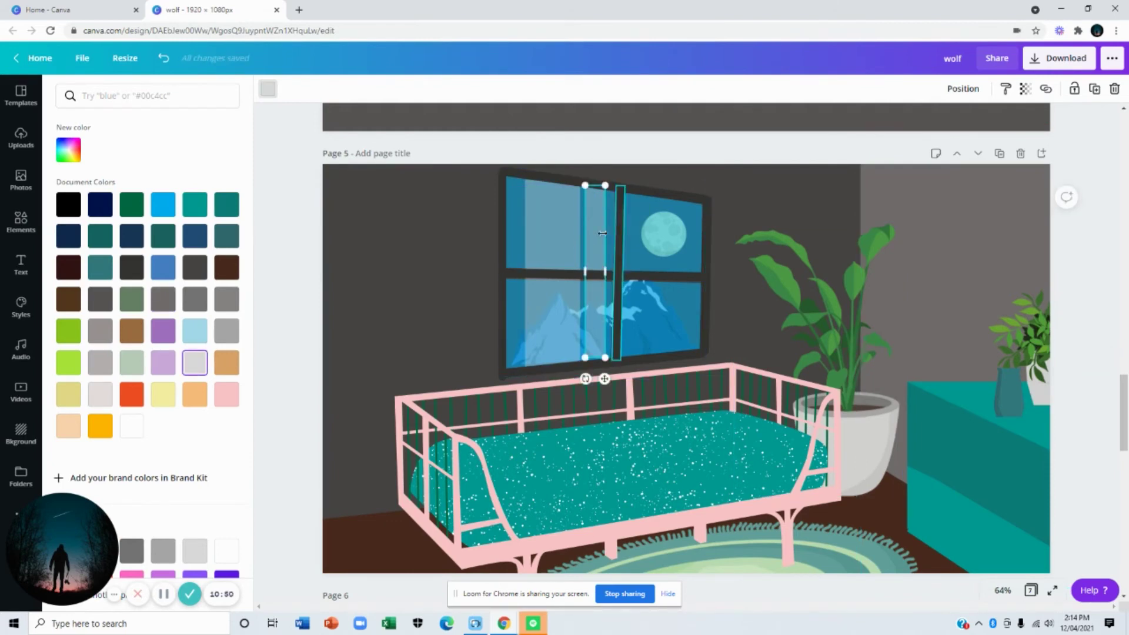
drag(593, 247, 674, 267)
drag(675, 357, 675, 344)
Send the strip crossing the moon backward three levels, behind the window's frame and crossbar.
right_click(672, 328)
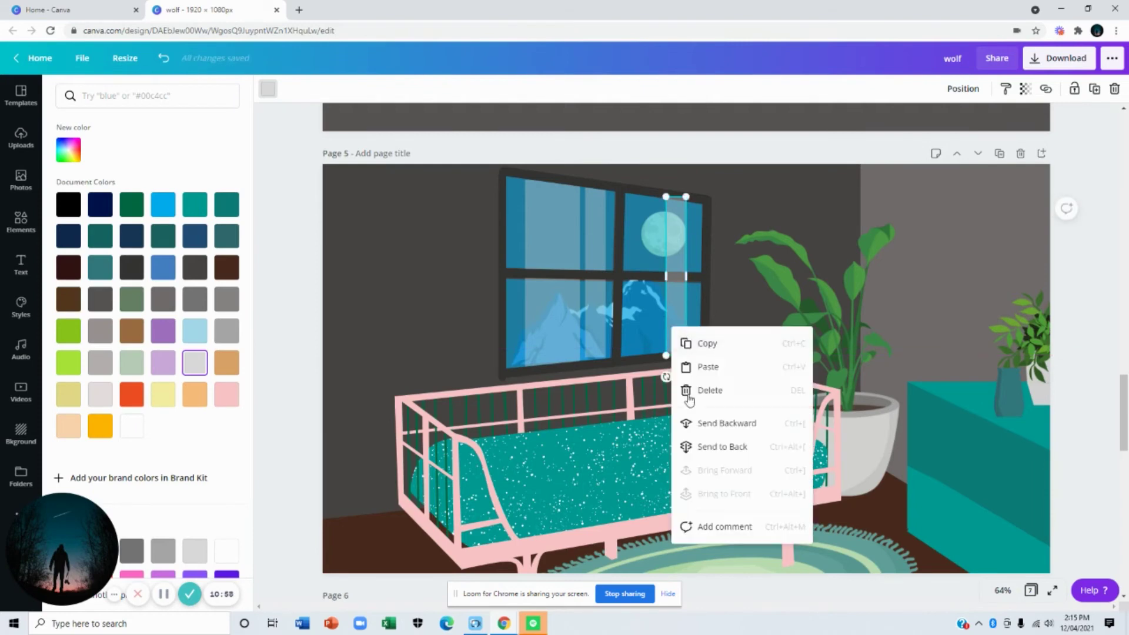
click(715, 425)
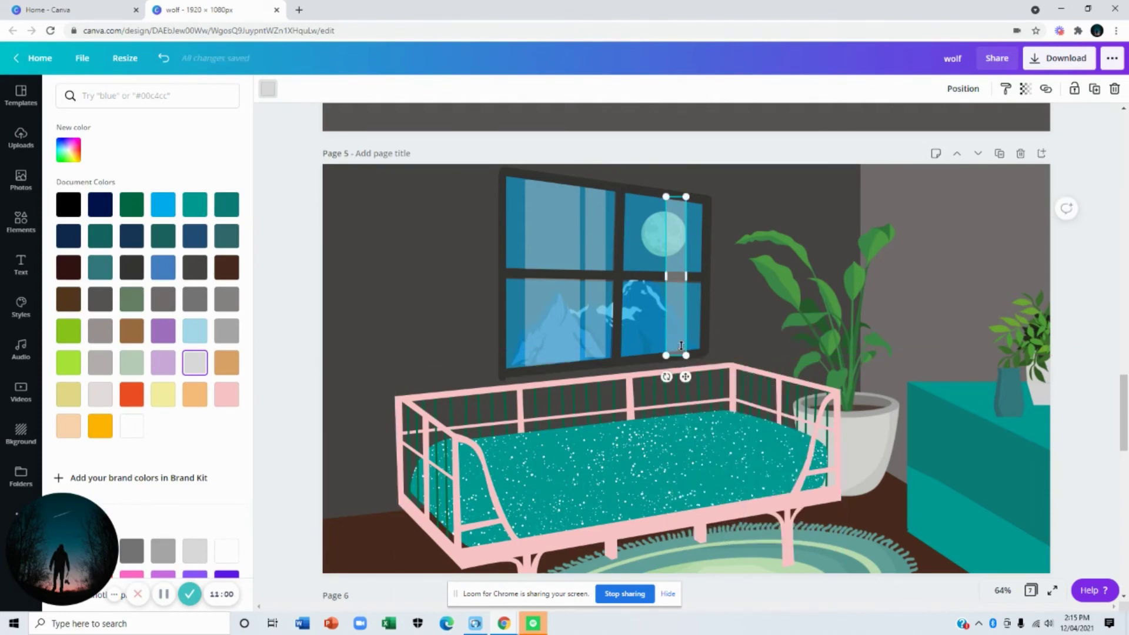
right_click(680, 344)
click(721, 439)
right_click(675, 347)
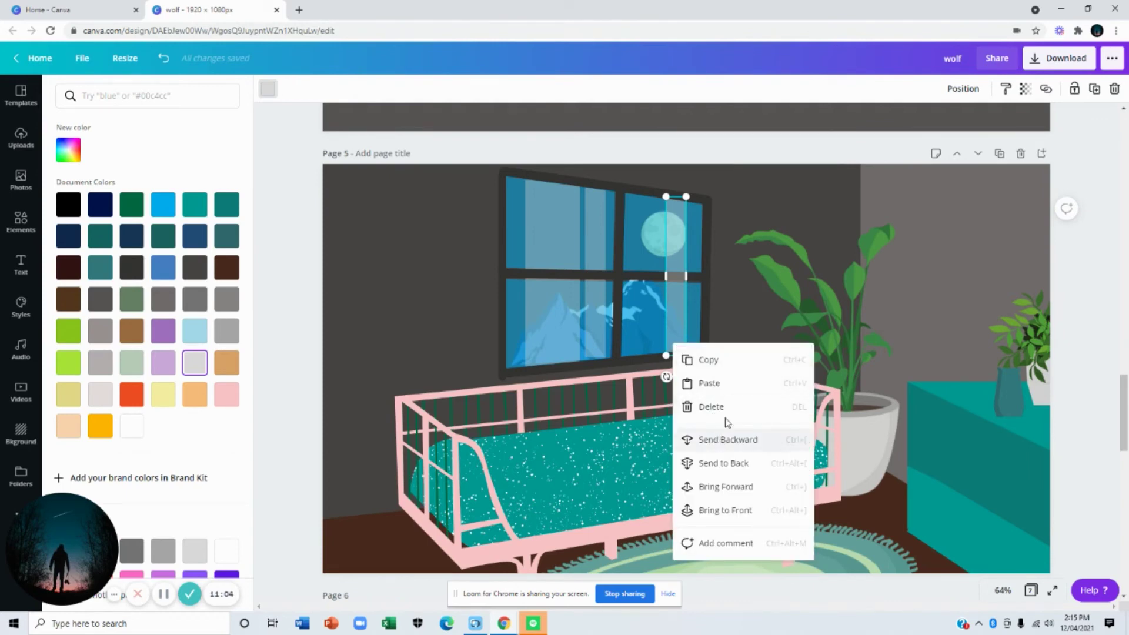
click(718, 435)
click(917, 308)
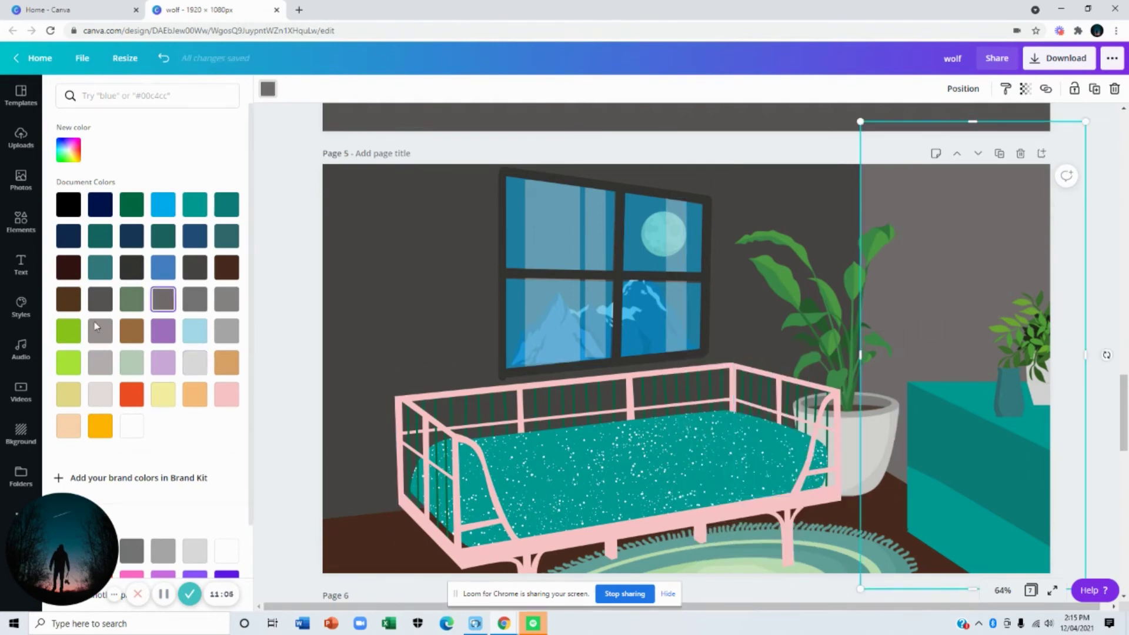
Add a square, enlarge and tilt it, and position its slanted edge diagonally across the back wall from the window to the floor.
click(21, 221)
click(131, 441)
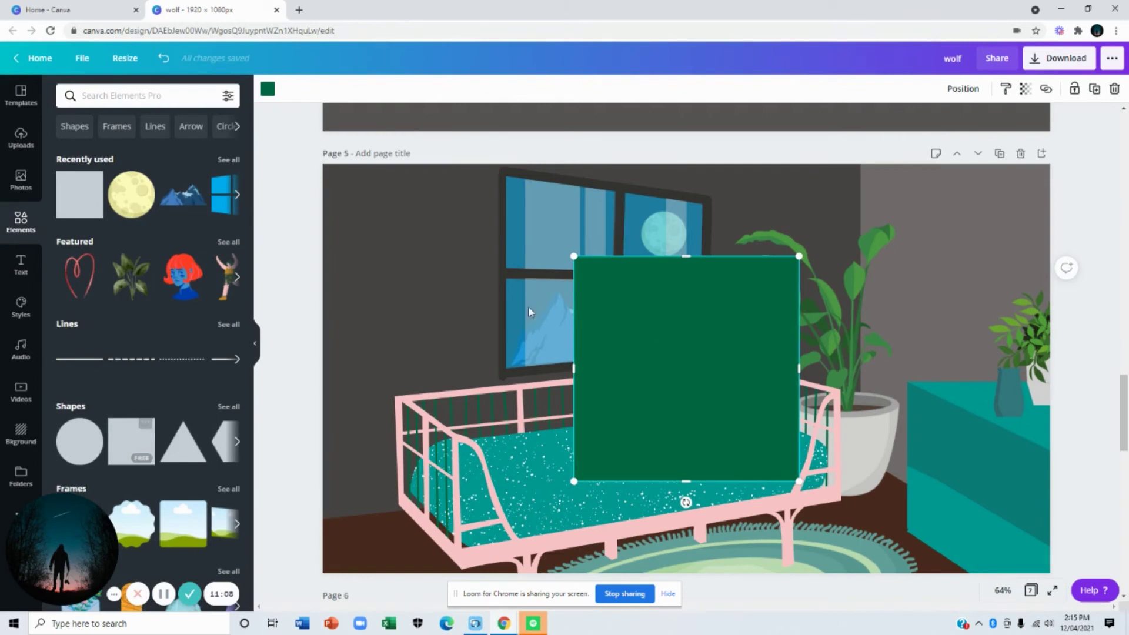
drag(698, 460, 536, 410)
drag(524, 449, 453, 458)
drag(490, 360, 358, 267)
drag(448, 129, 482, 75)
drag(333, 320, 277, 565)
Send the large tilted square backward behind the window and bed, and colour it dark grey.
right_click(395, 340)
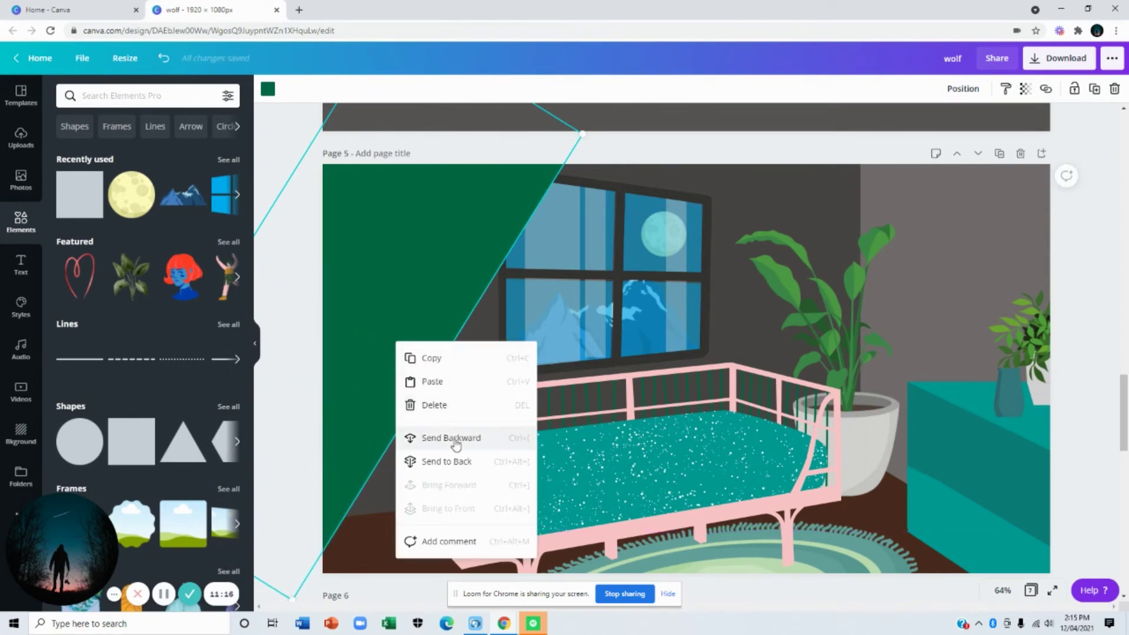
click(450, 438)
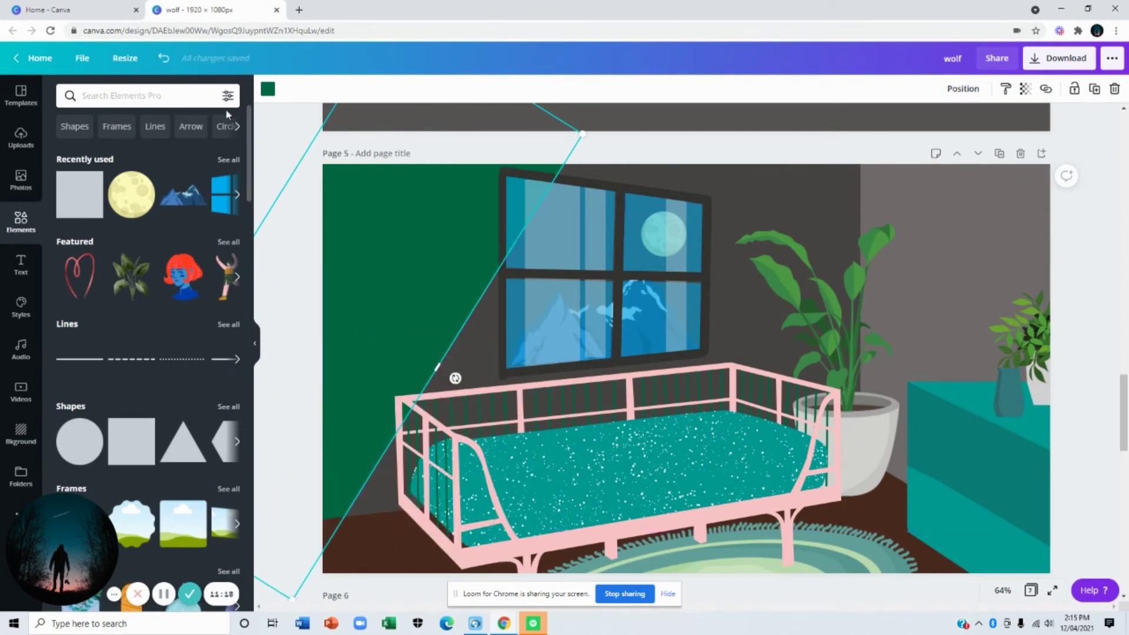
click(268, 89)
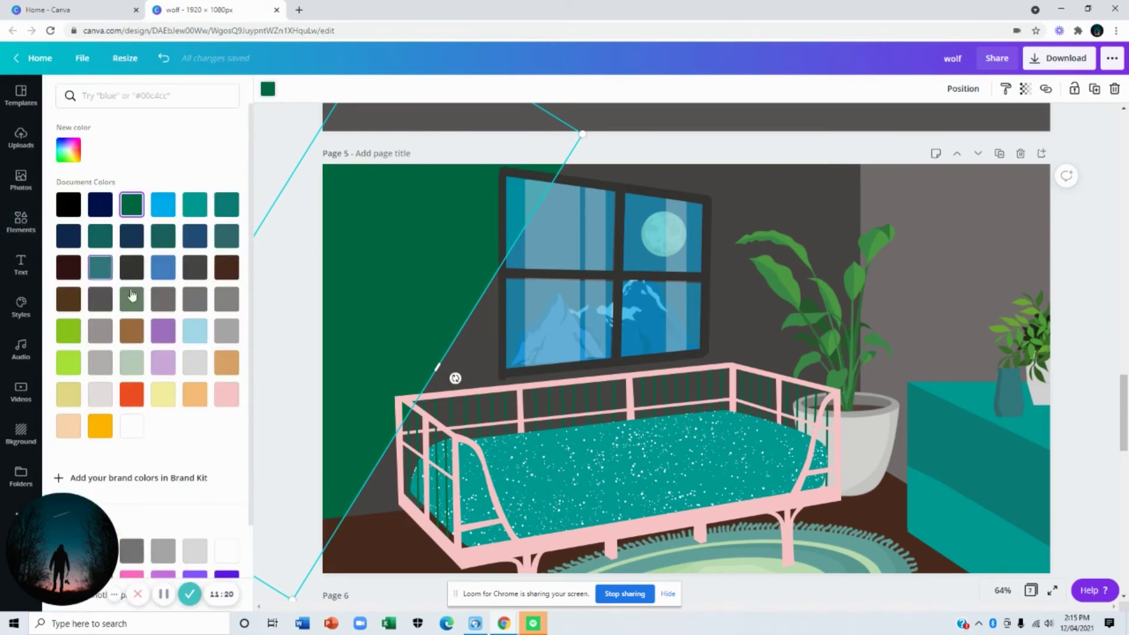
click(103, 304)
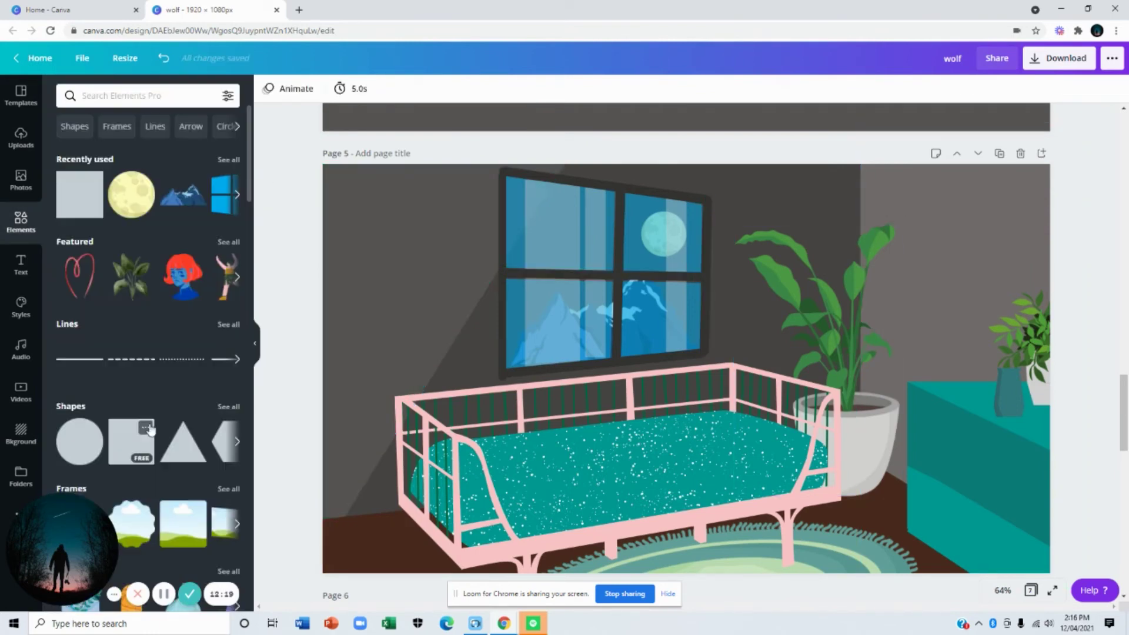
Add another square, tilt it, and place it over the upper part of the side wall with its slanted edge starting at the corner.
click(150, 431)
drag(625, 357, 680, 297)
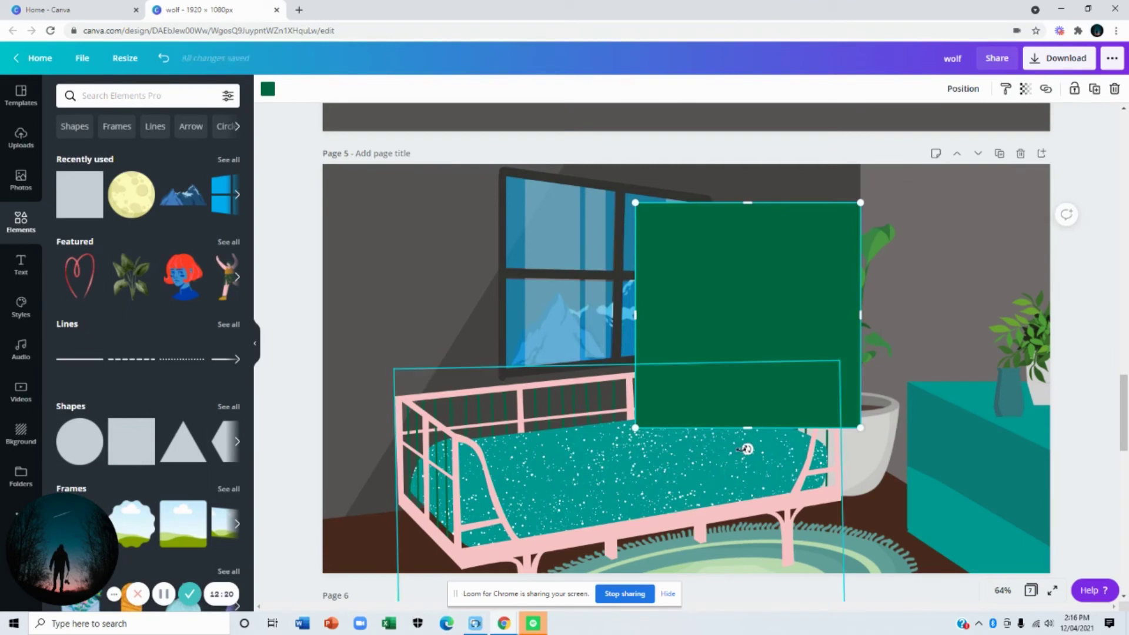
drag(747, 449, 852, 452)
drag(798, 348, 1056, 214)
drag(1078, 273, 1073, 411)
Send the tilted green square backward four levels, behind the dresser, vase and small potted plant.
right_click(964, 271)
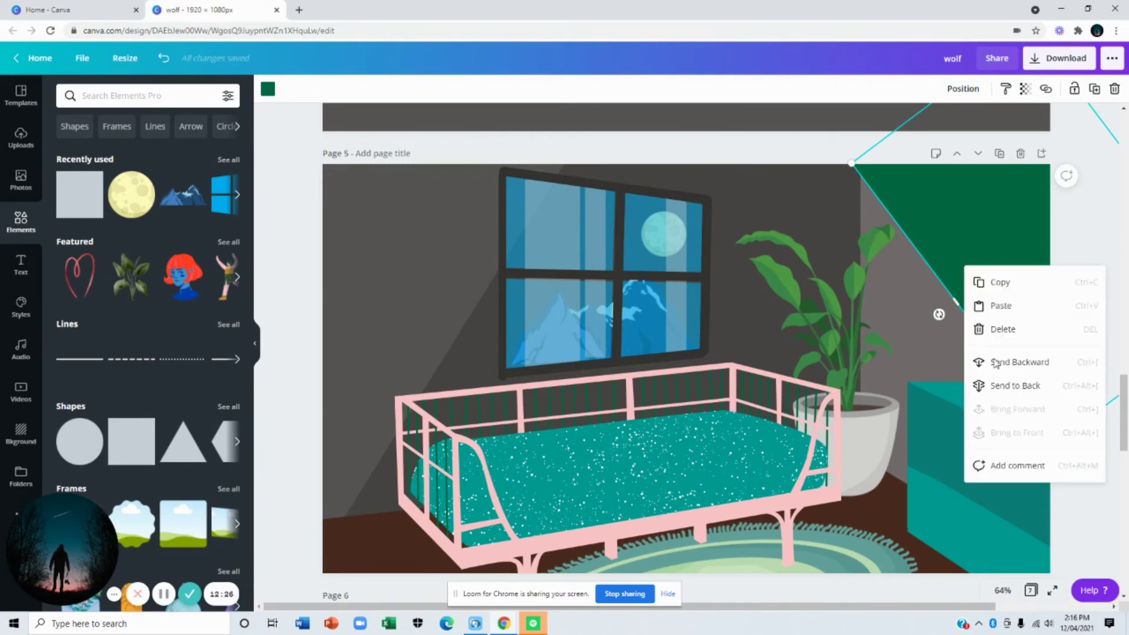
click(994, 361)
right_click(990, 257)
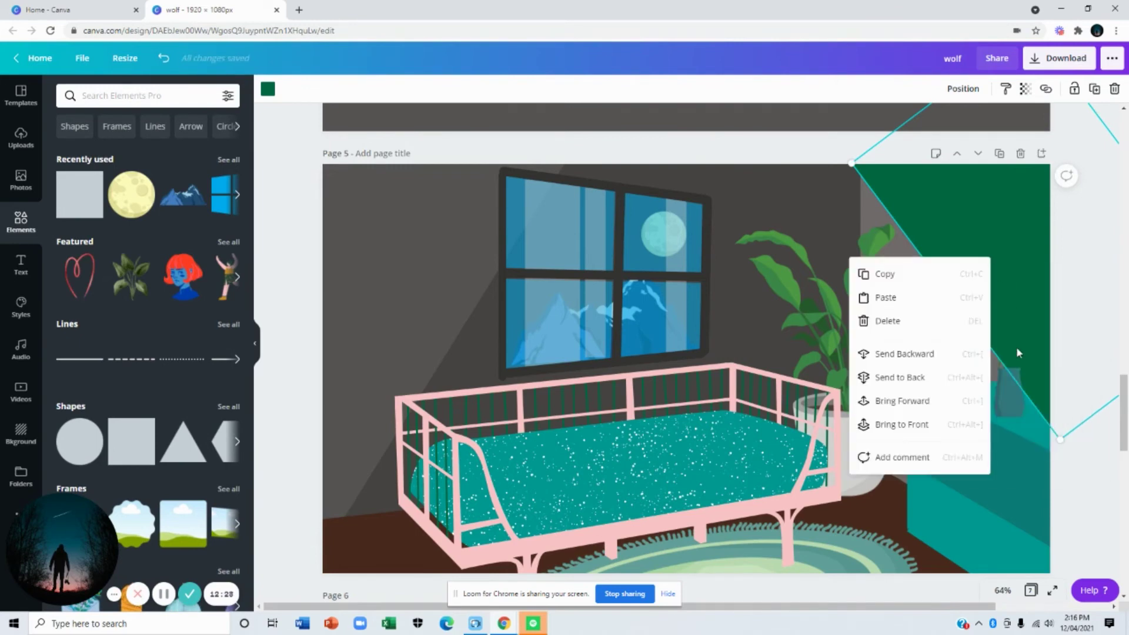
click(940, 355)
right_click(975, 274)
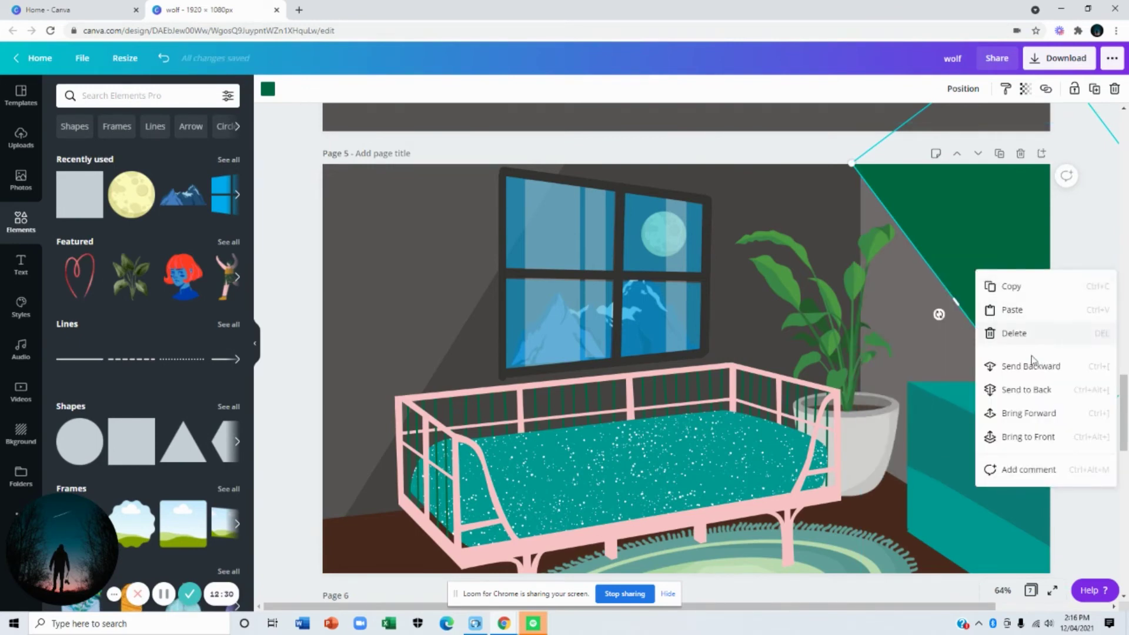
click(994, 364)
right_click(981, 306)
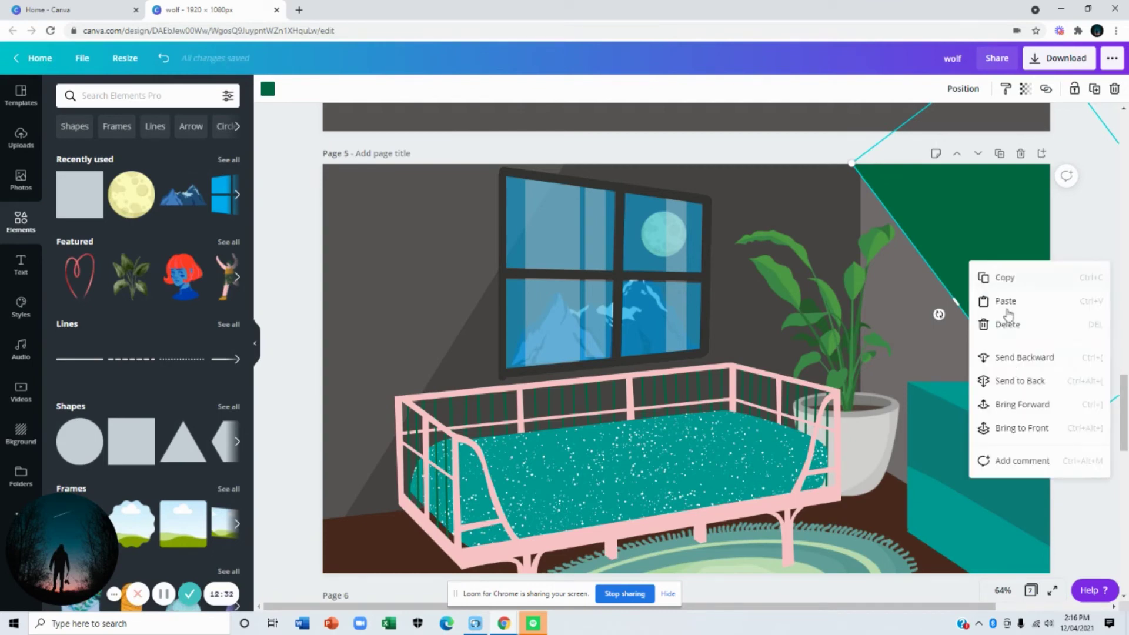
click(1011, 359)
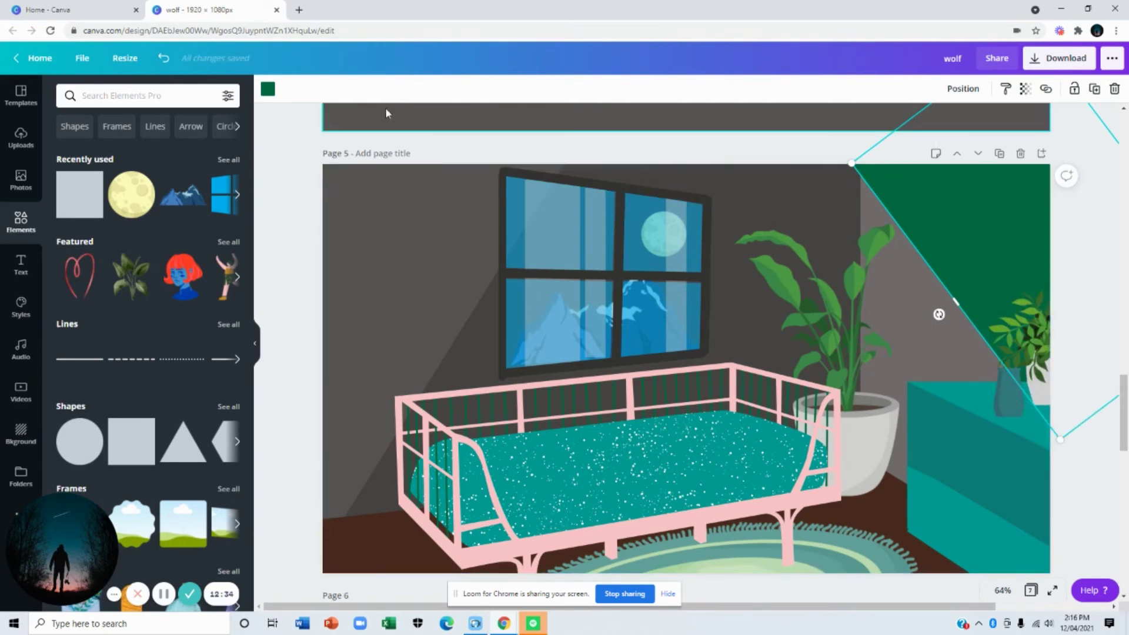
Colour the side wall's tilted square light brownish grey and shift it slightly to meet the wall corner.
click(268, 90)
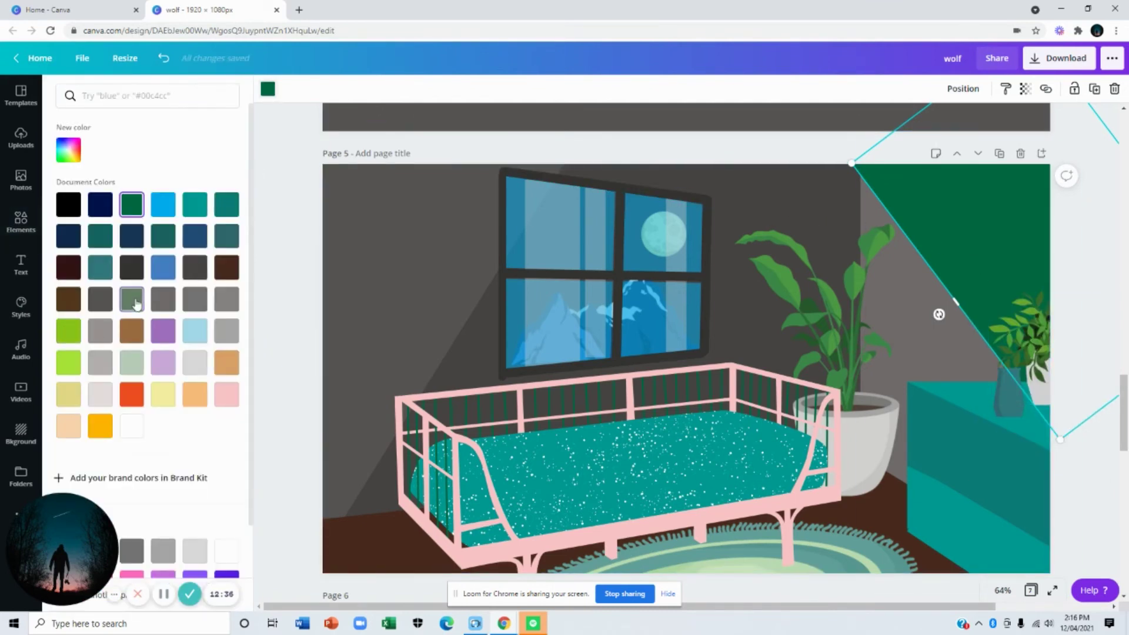
click(98, 328)
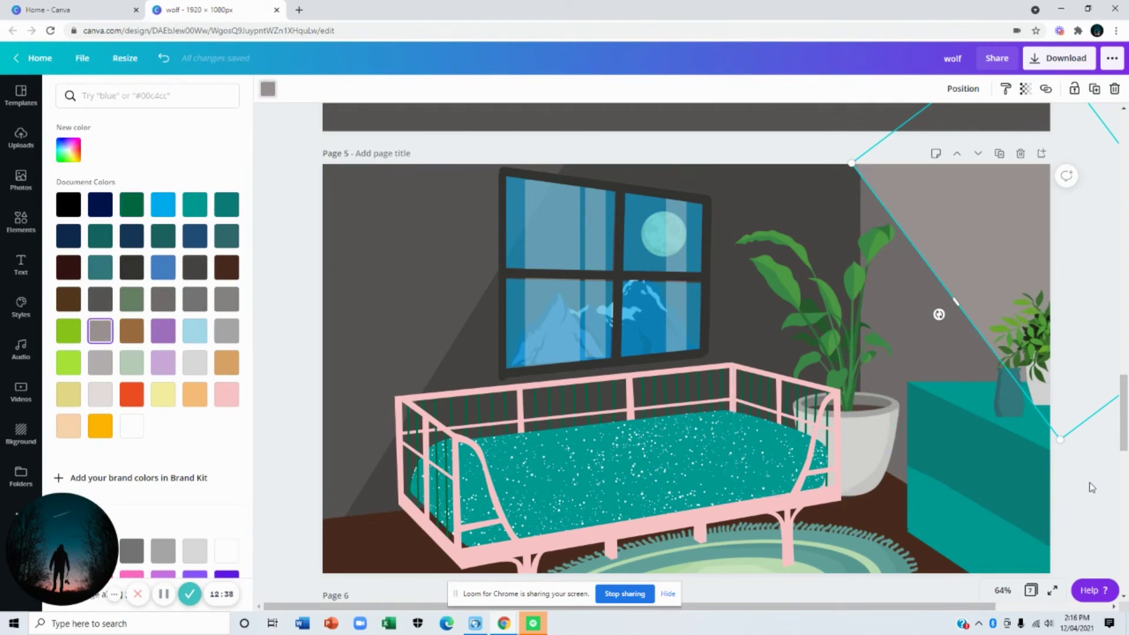
click(371, 490)
click(925, 213)
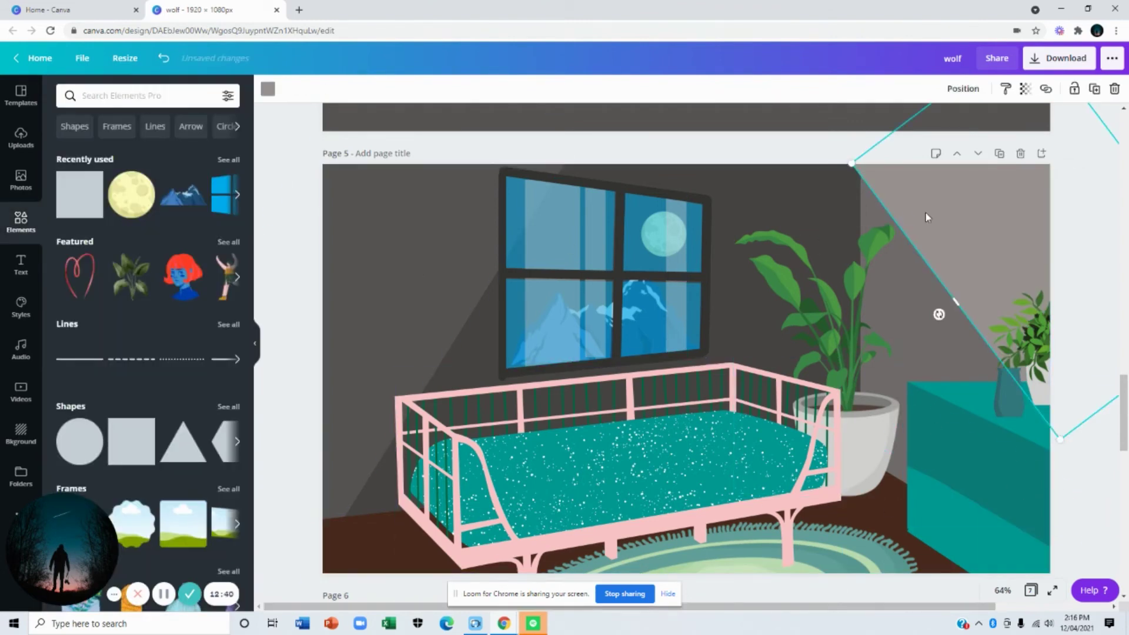
drag(925, 213, 938, 217)
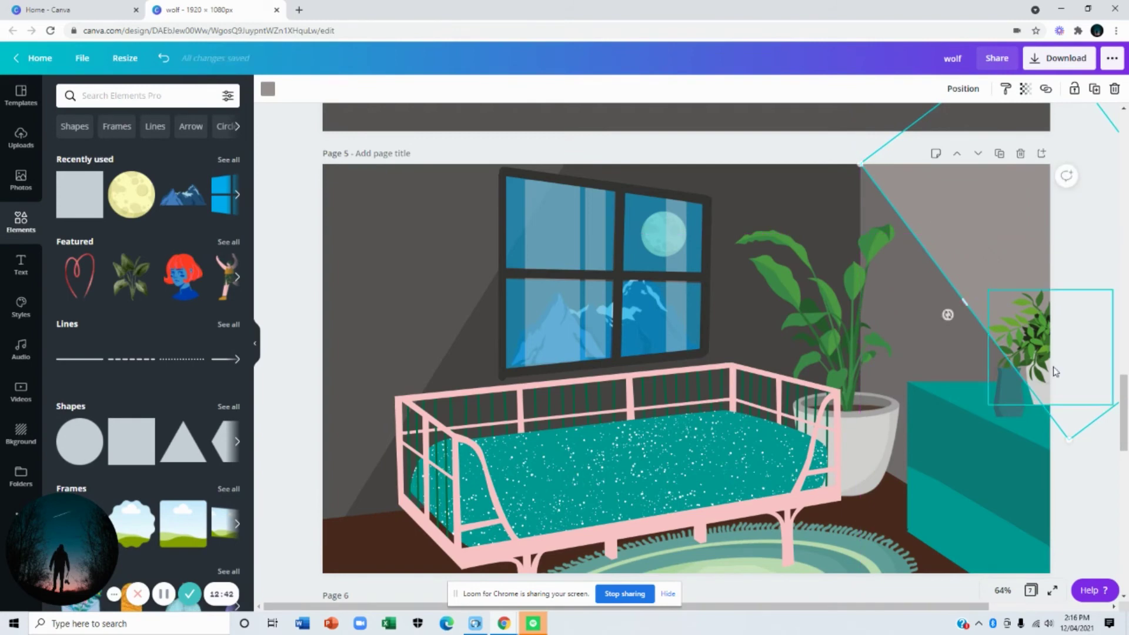
Search the elements for "lampshade" and place the peach tripod floor lamp, enlarged, between the page's left edge and the bed.
click(1116, 500)
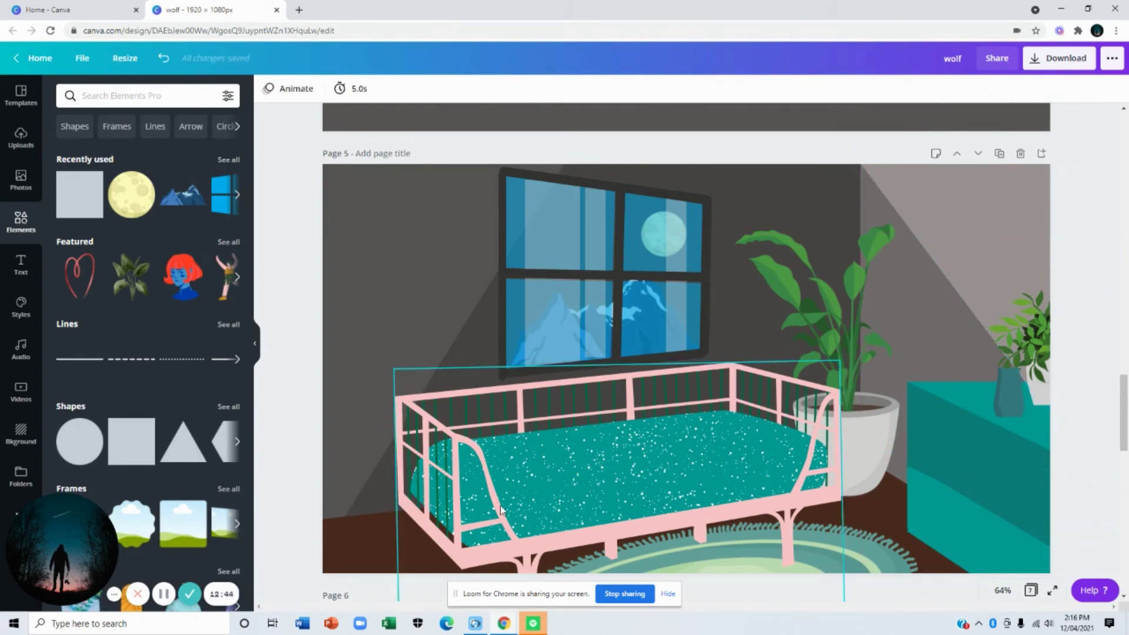
click(144, 95)
text(lampshade)
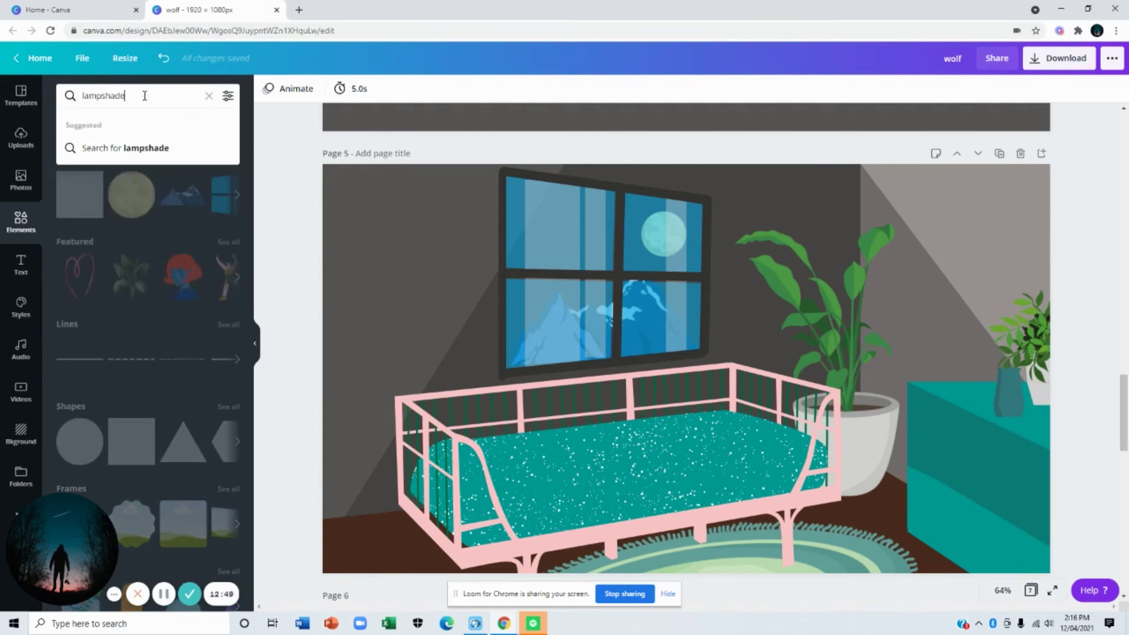
key(Return)
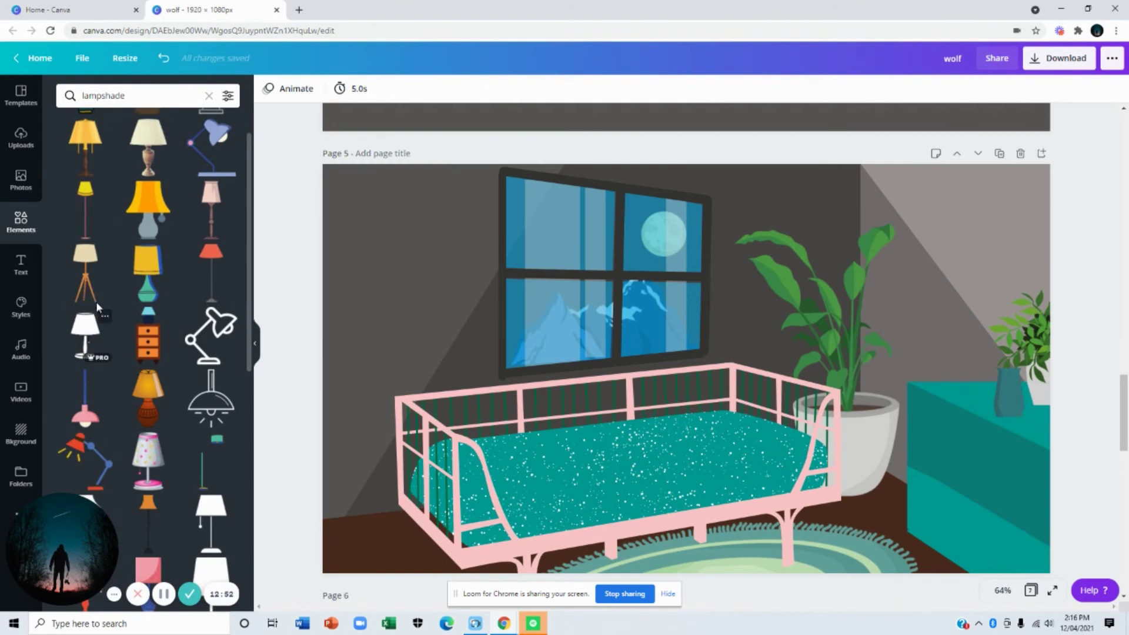
scroll(94, 297, down, 3)
scroll(94, 300, down, 5)
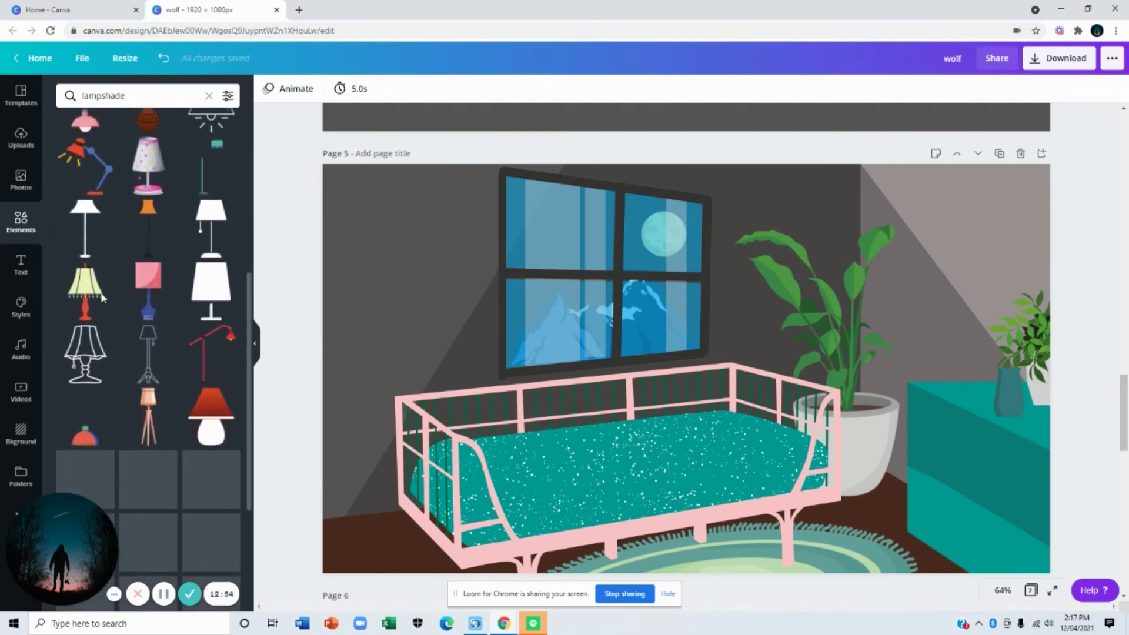
click(150, 303)
drag(688, 265, 405, 289)
drag(393, 243, 404, 205)
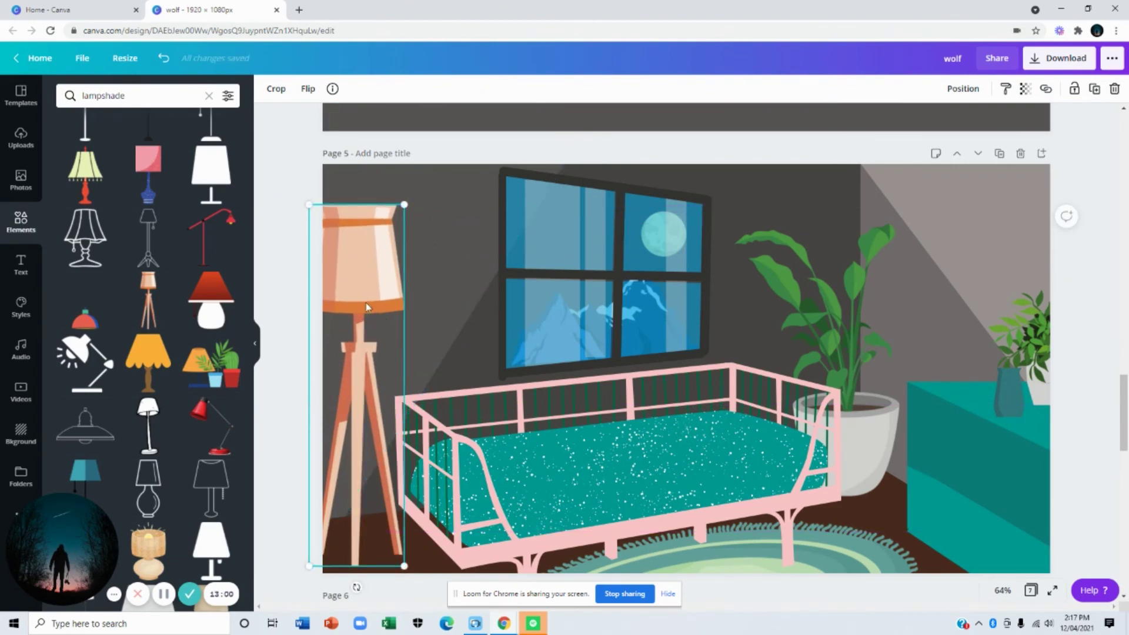
drag(398, 213, 382, 287)
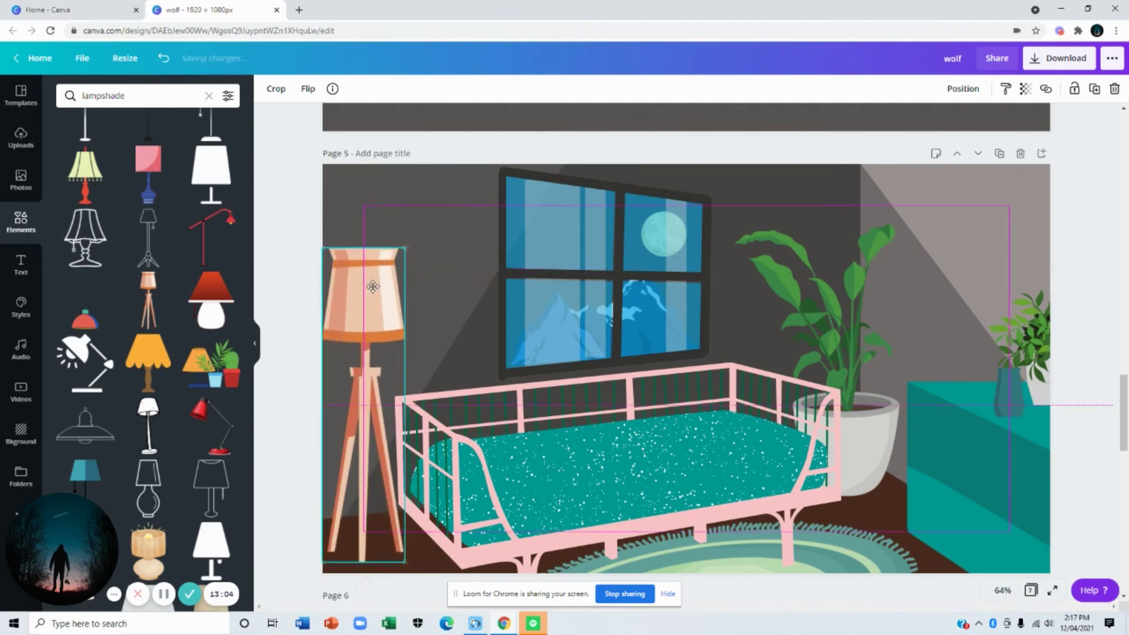
Add a circle and flatten it into a wide, shallow ellipse over the bed.
click(26, 230)
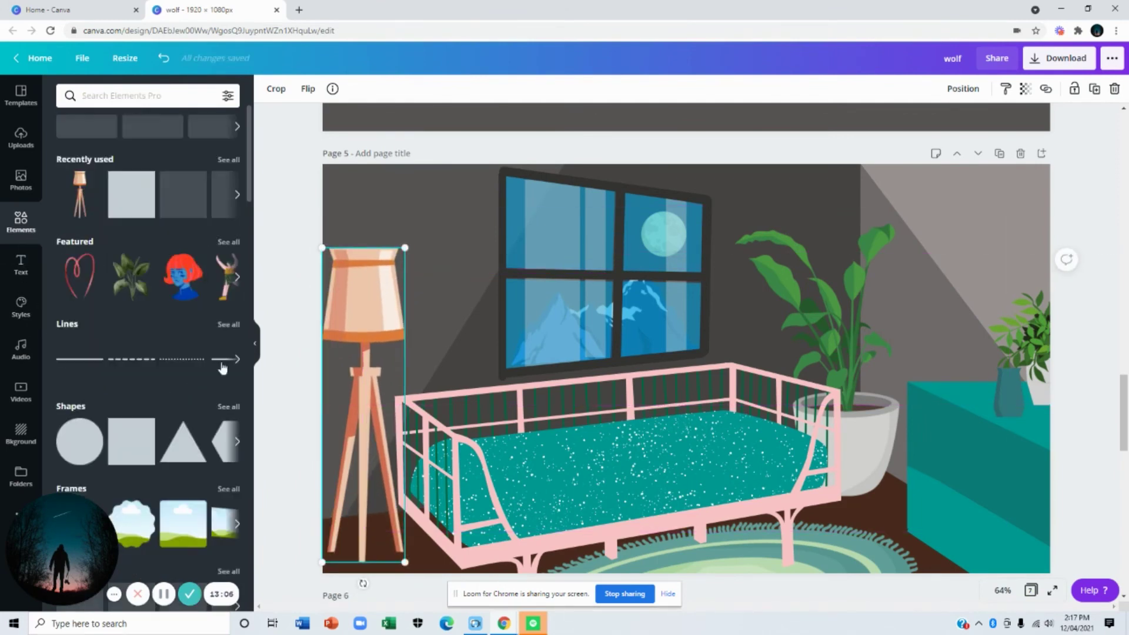
click(84, 446)
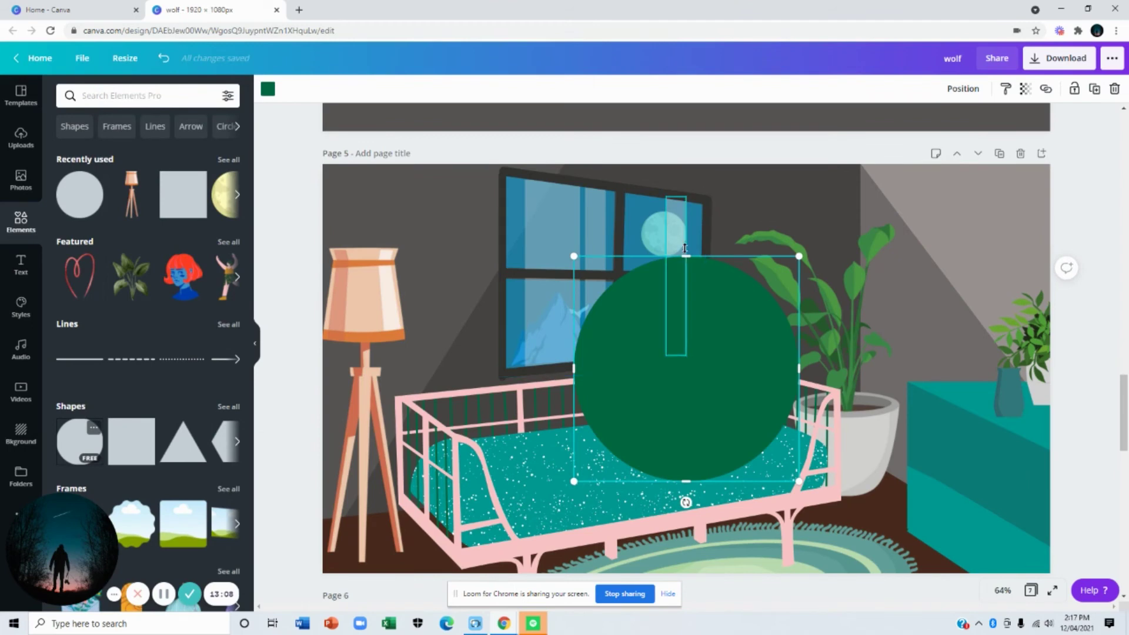
drag(680, 254, 681, 452)
drag(799, 462, 742, 460)
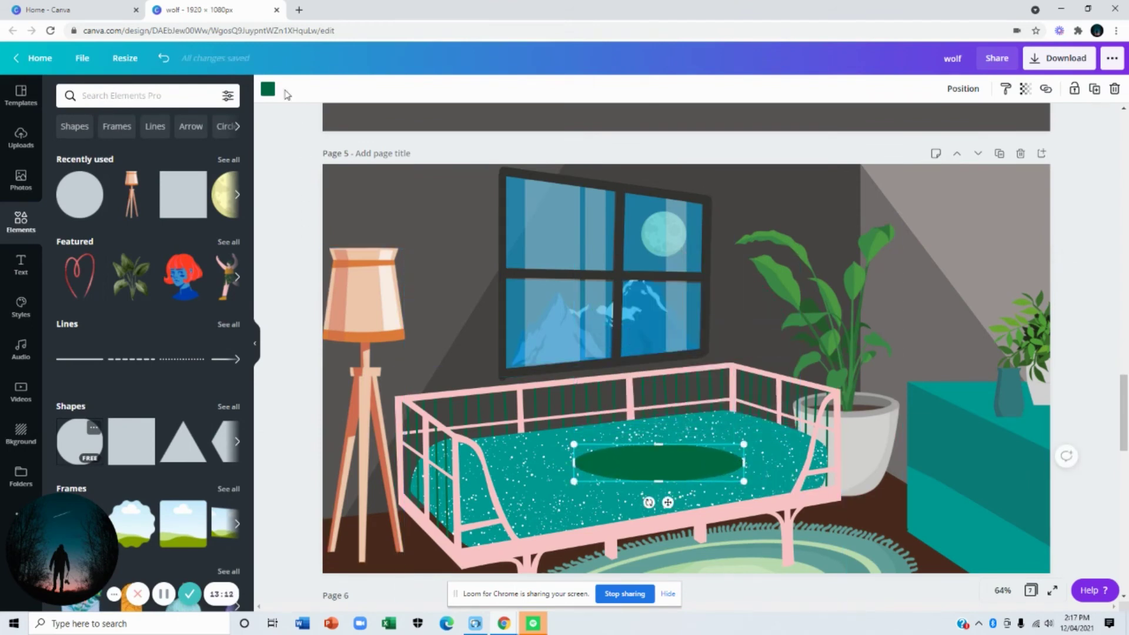
Colour the ellipse black and set its transparency to 56.
click(267, 89)
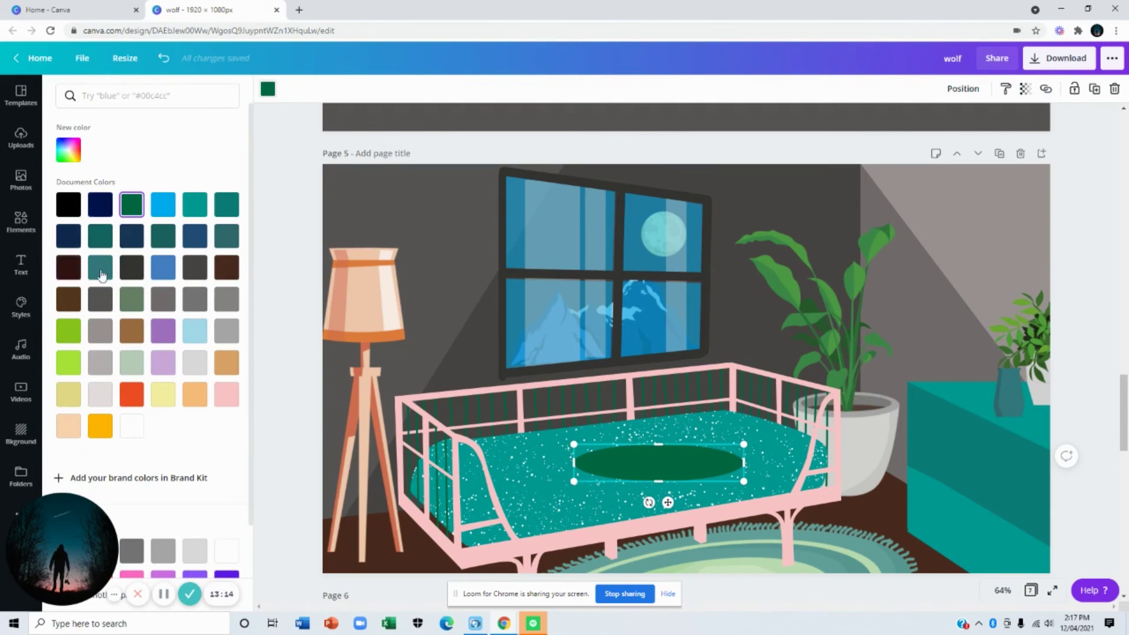
click(69, 204)
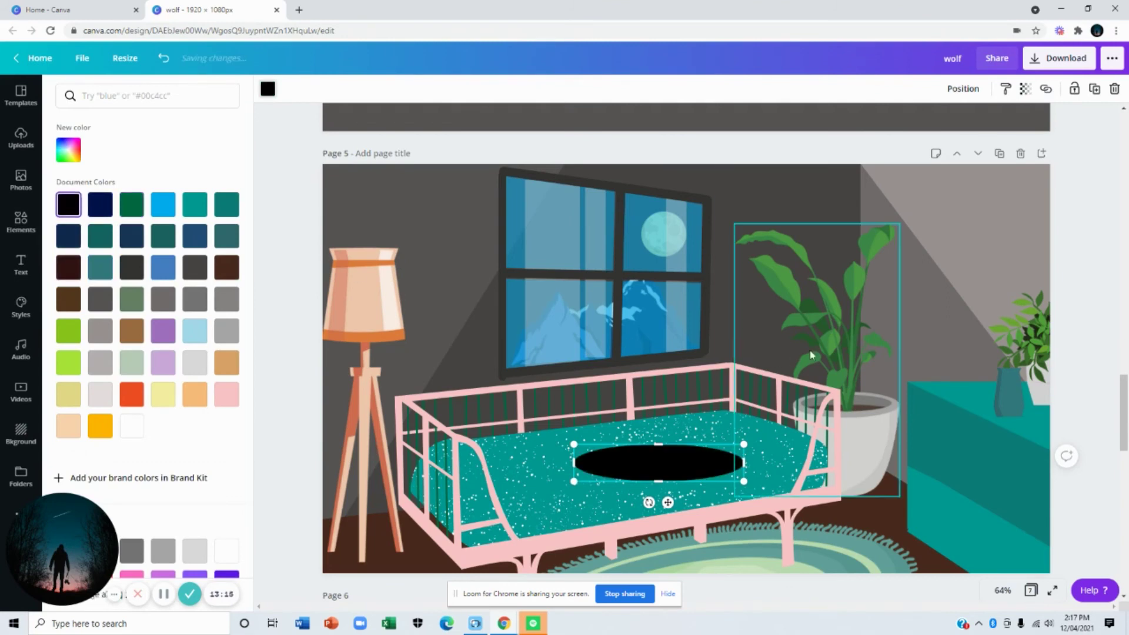
click(1025, 87)
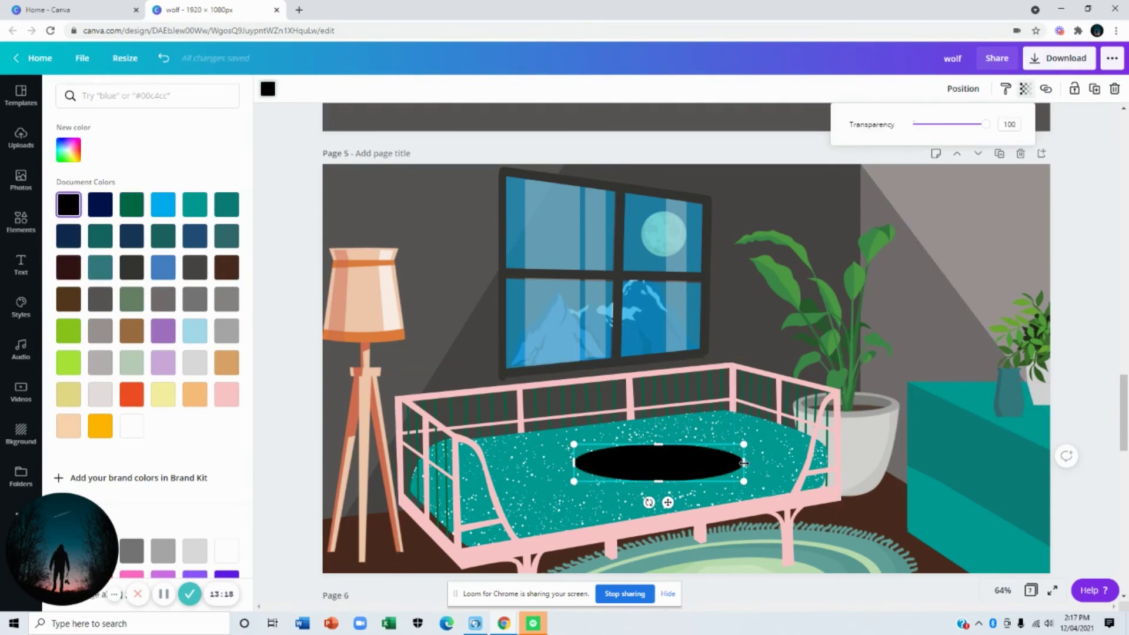
drag(988, 131, 963, 129)
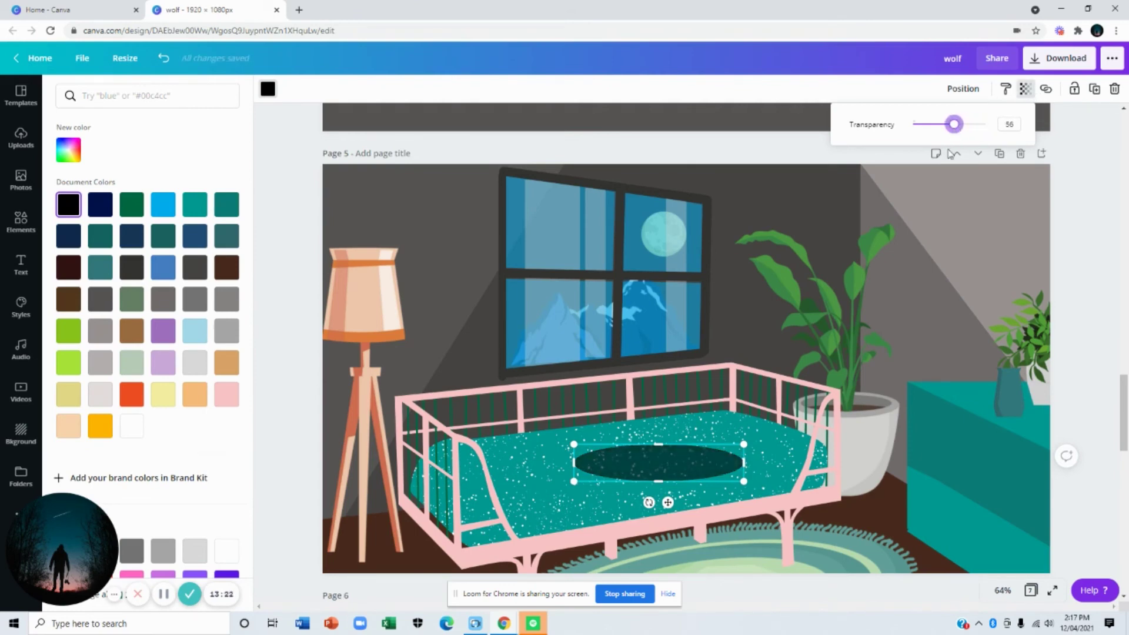
key(Escape)
Place the translucent black ellipse under the floor lamp's legs as a shadow and send it one level backward.
drag(433, 557, 390, 553)
right_click(391, 553)
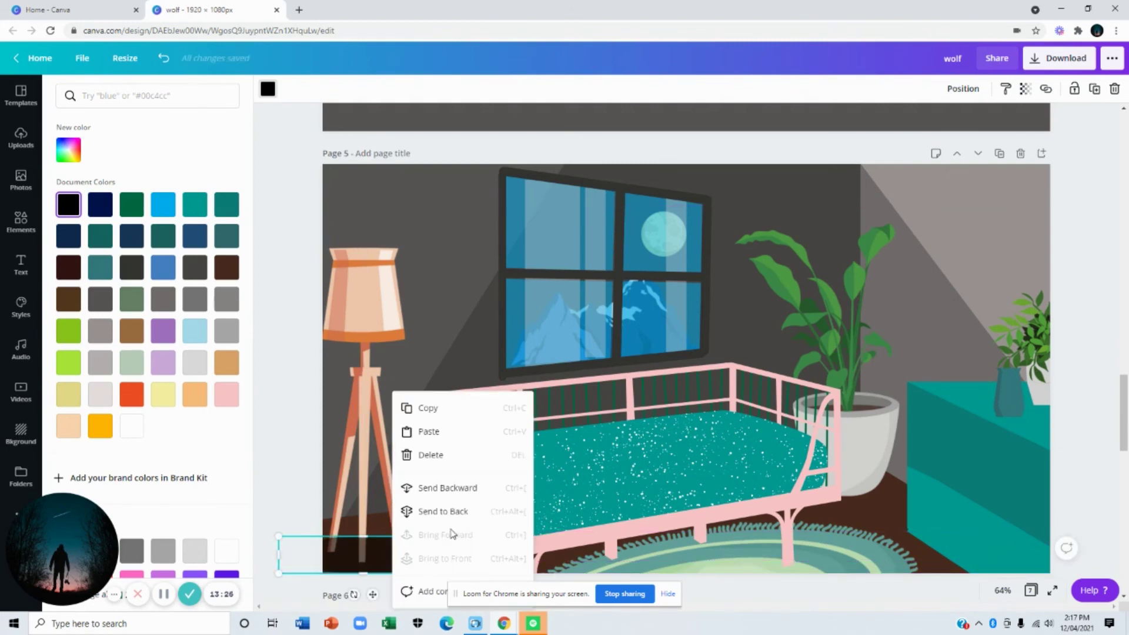
click(456, 490)
Put a narrower copy of the shadow ellipse under the large plant pot and send it three levels backward, behind pot and bed.
drag(427, 558, 879, 504)
drag(731, 528, 779, 517)
right_click(864, 509)
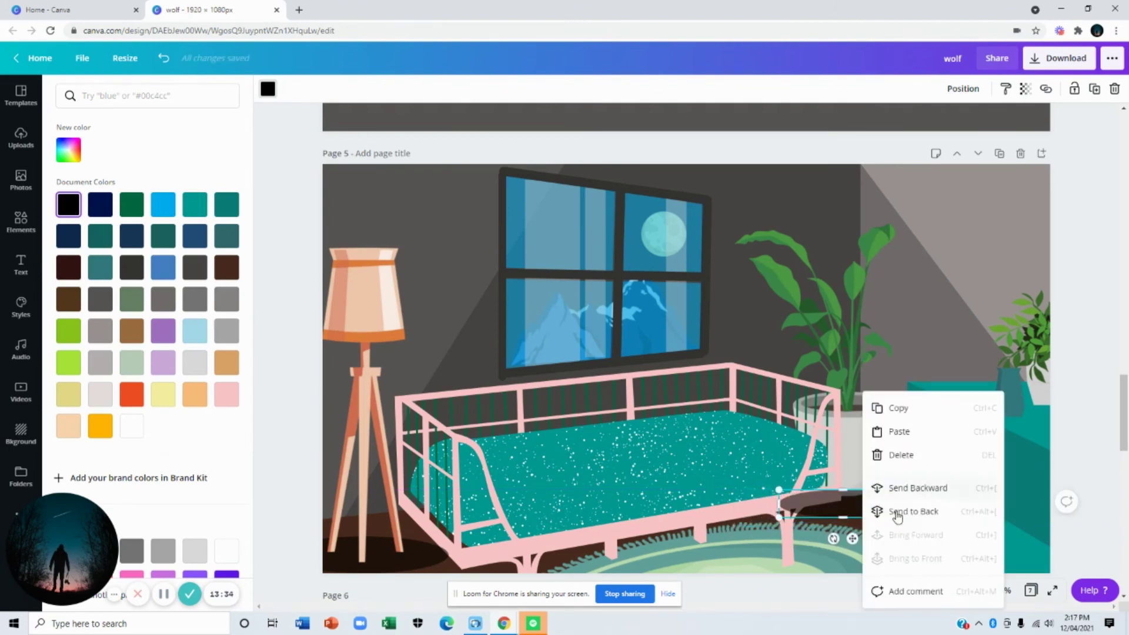
click(916, 487)
right_click(875, 509)
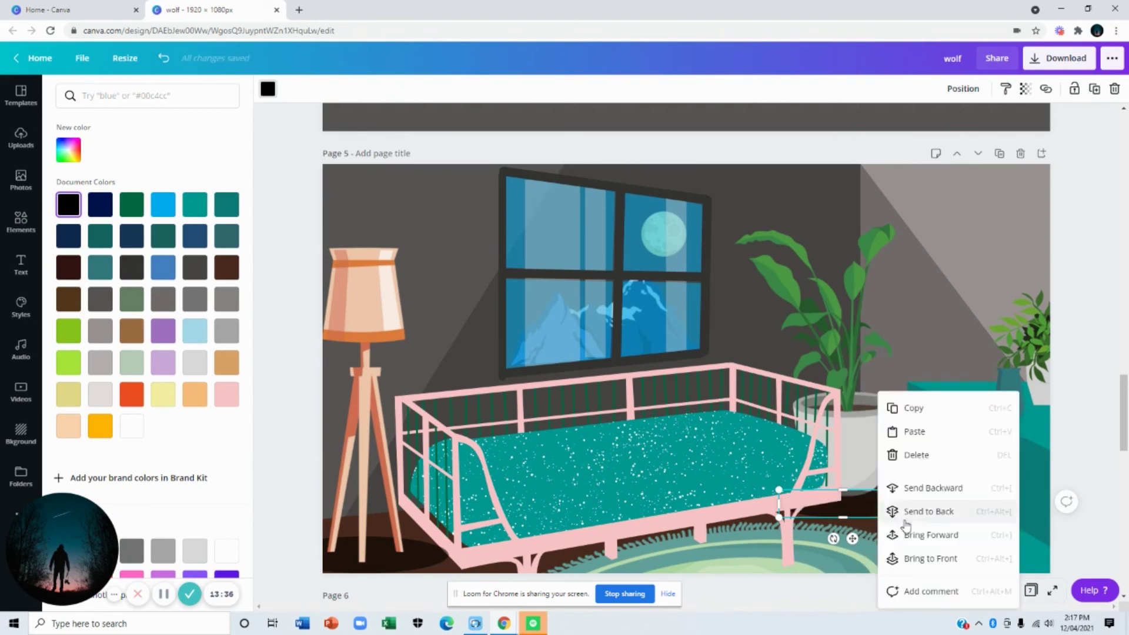
click(927, 487)
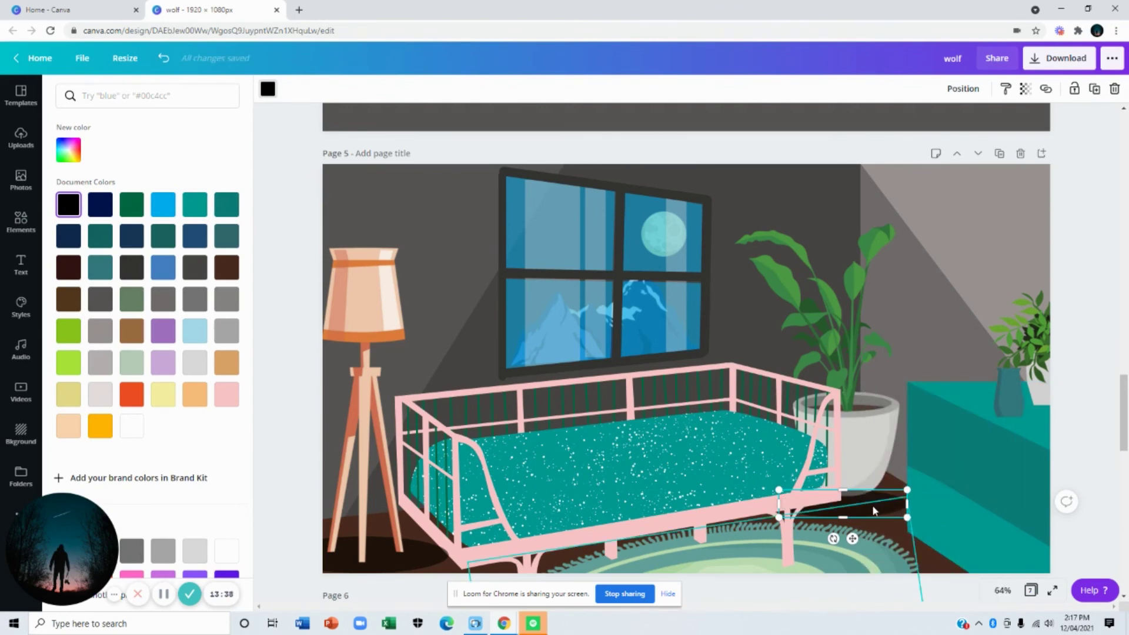
right_click(866, 495)
click(901, 487)
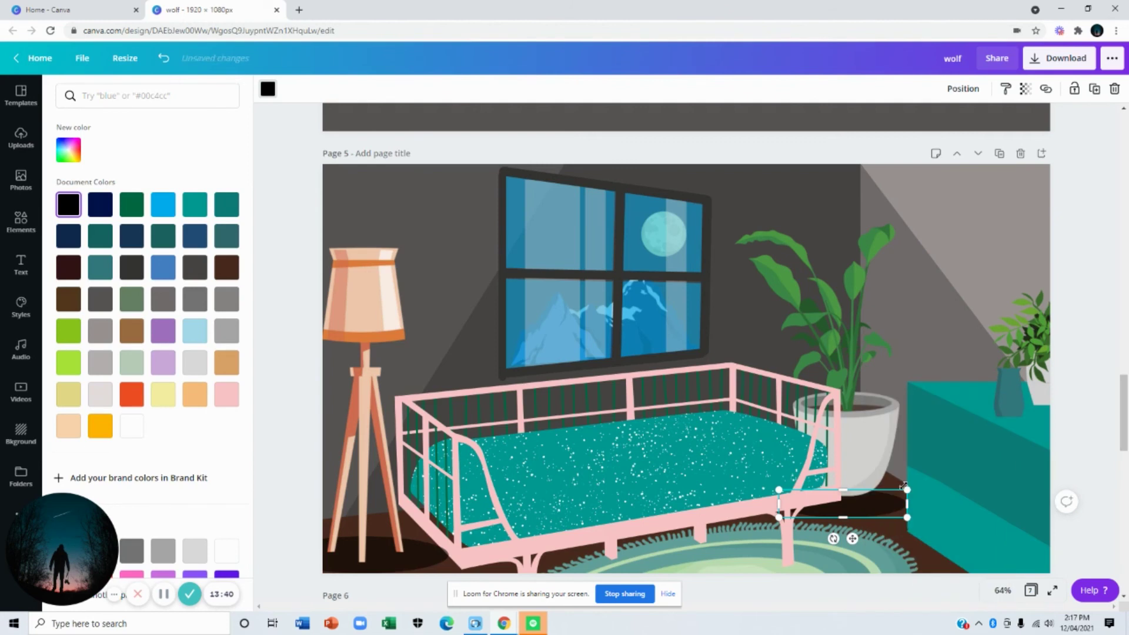
Shift the round rug slightly down and to the right, away from the plant pot's shadow.
click(879, 508)
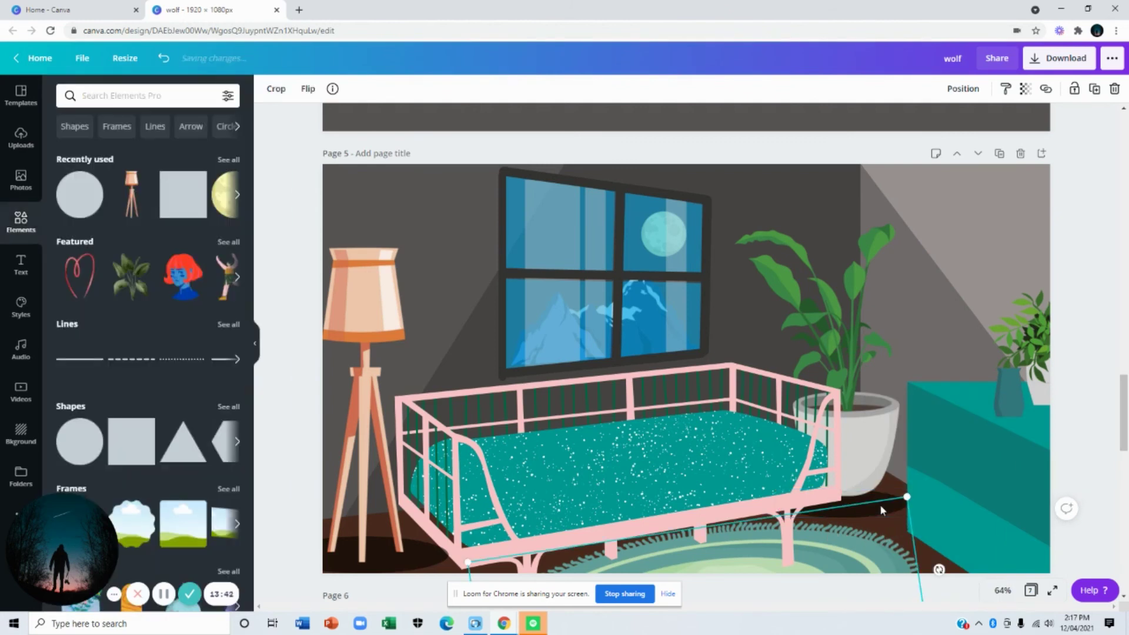
mouse_move(869, 503)
mouse_down()
mouse_move(877, 528)
mouse_move(885, 499)
mouse_up()
key(Escape)
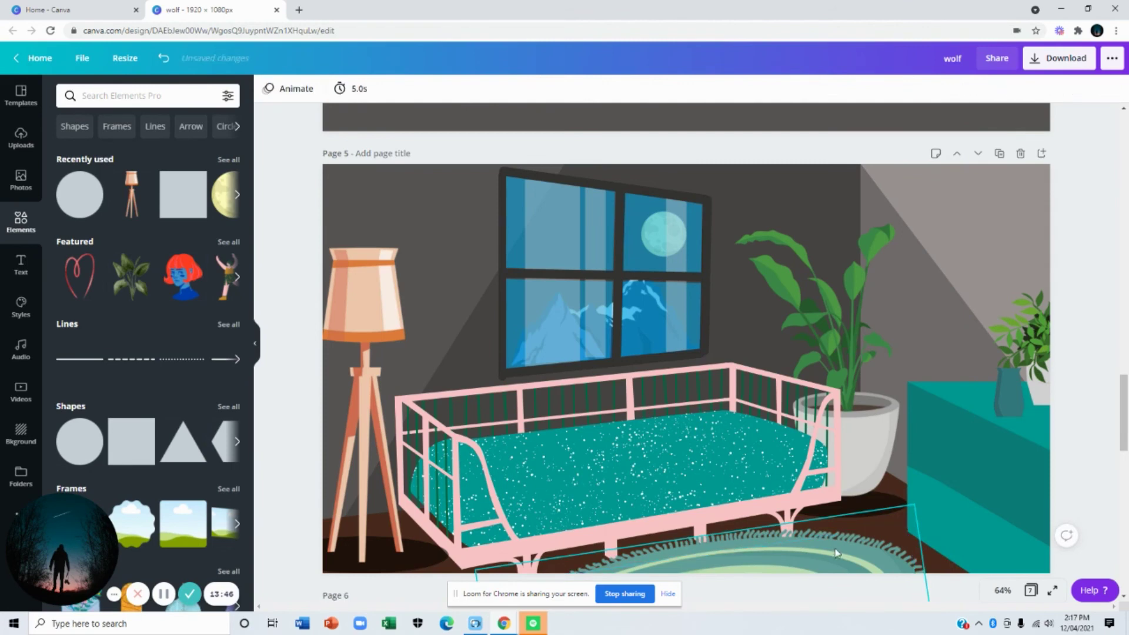
Copy the plant pot's shadow ellipse onto the dresser top below the vase and send it one level backward.
click(866, 503)
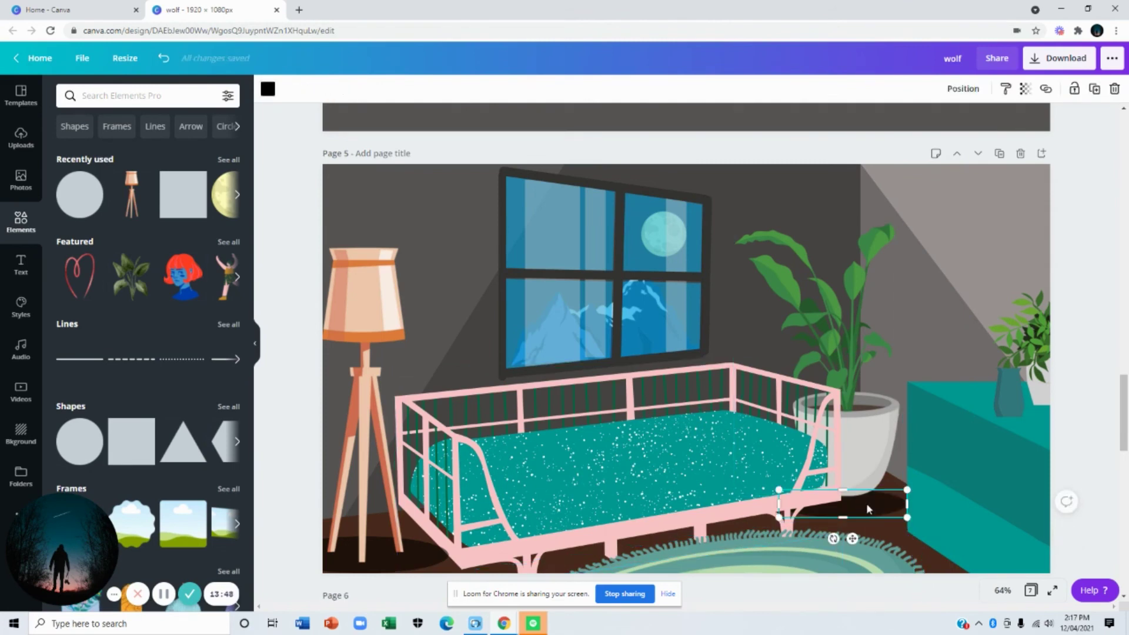
drag(867, 504, 1058, 416)
right_click(1048, 427)
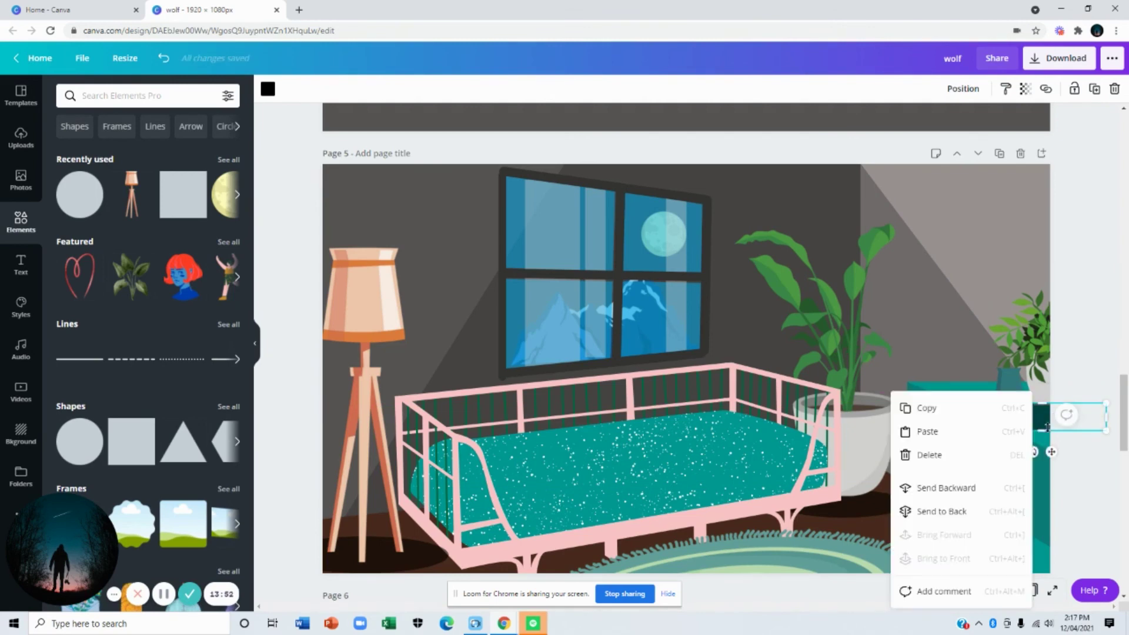
click(979, 487)
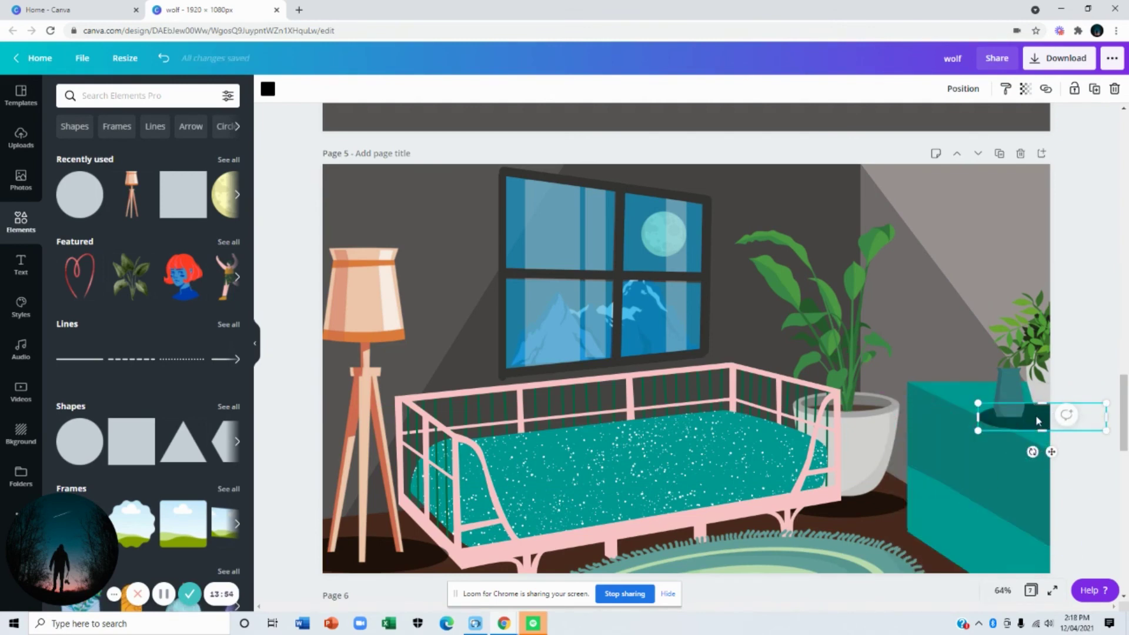
Bring the small potted plant on the dresser to the front and lower it slightly onto its shadow.
right_click(1039, 380)
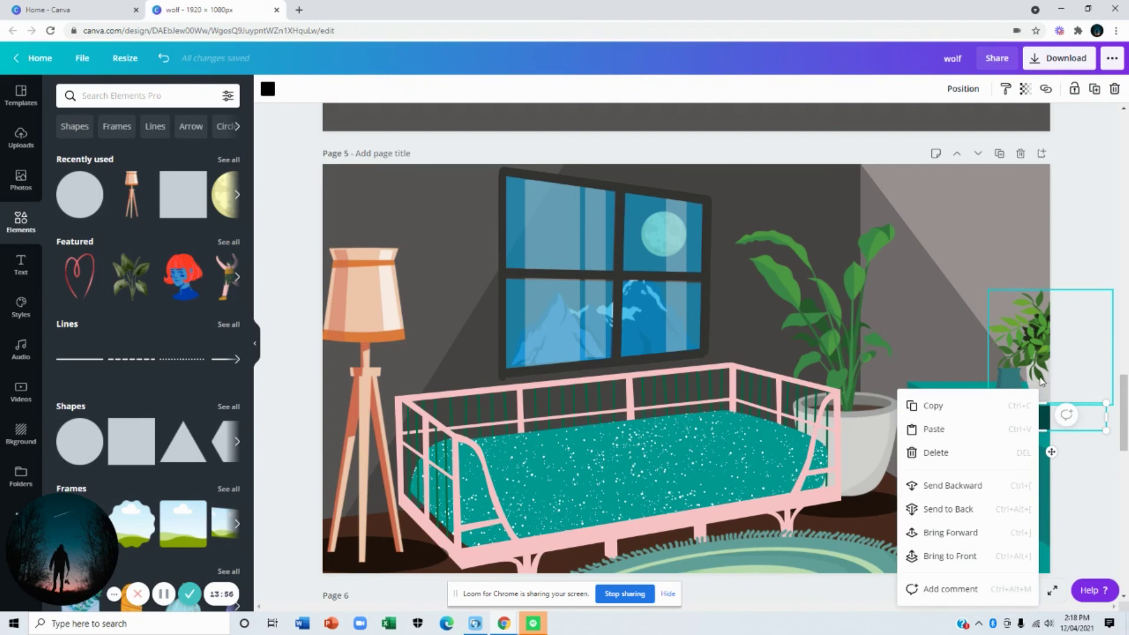
click(1040, 380)
right_click(1039, 379)
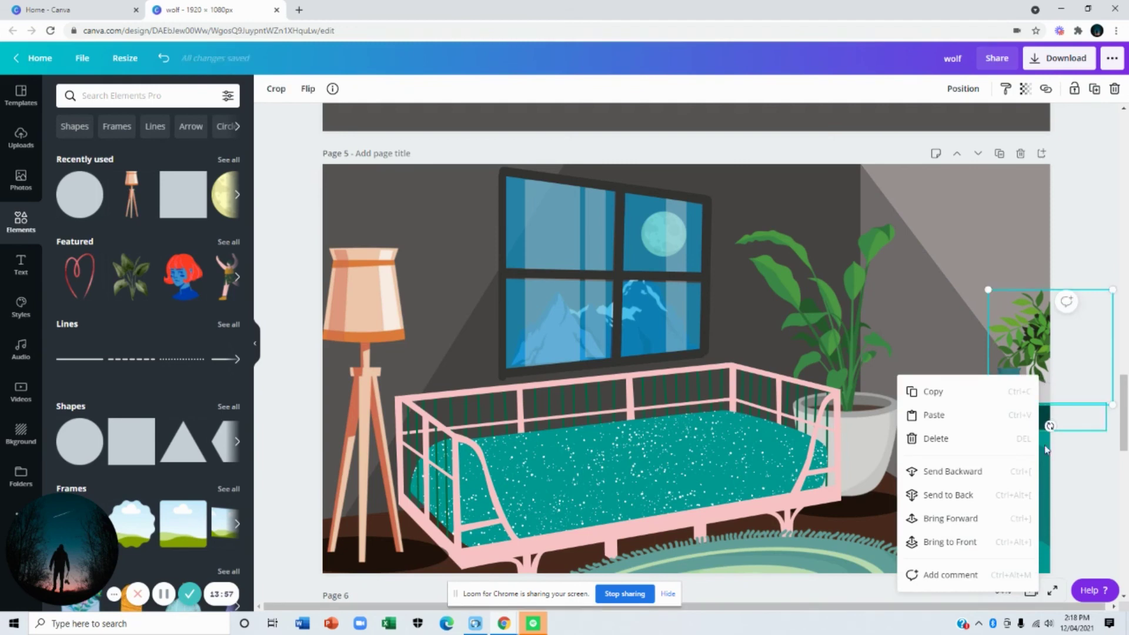
click(970, 540)
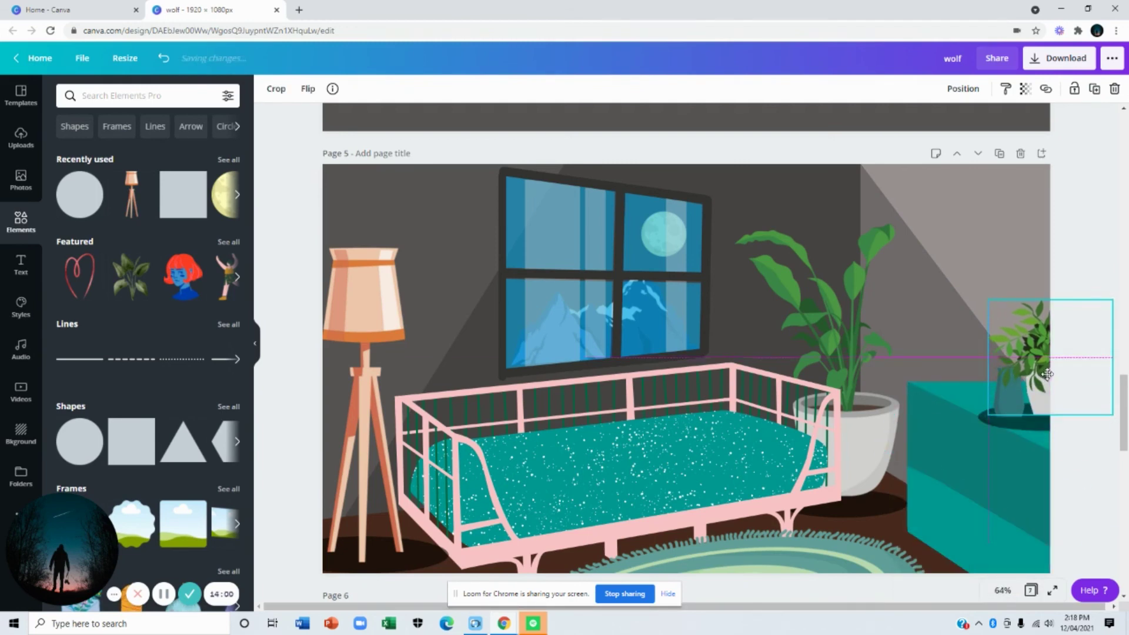
click(1070, 333)
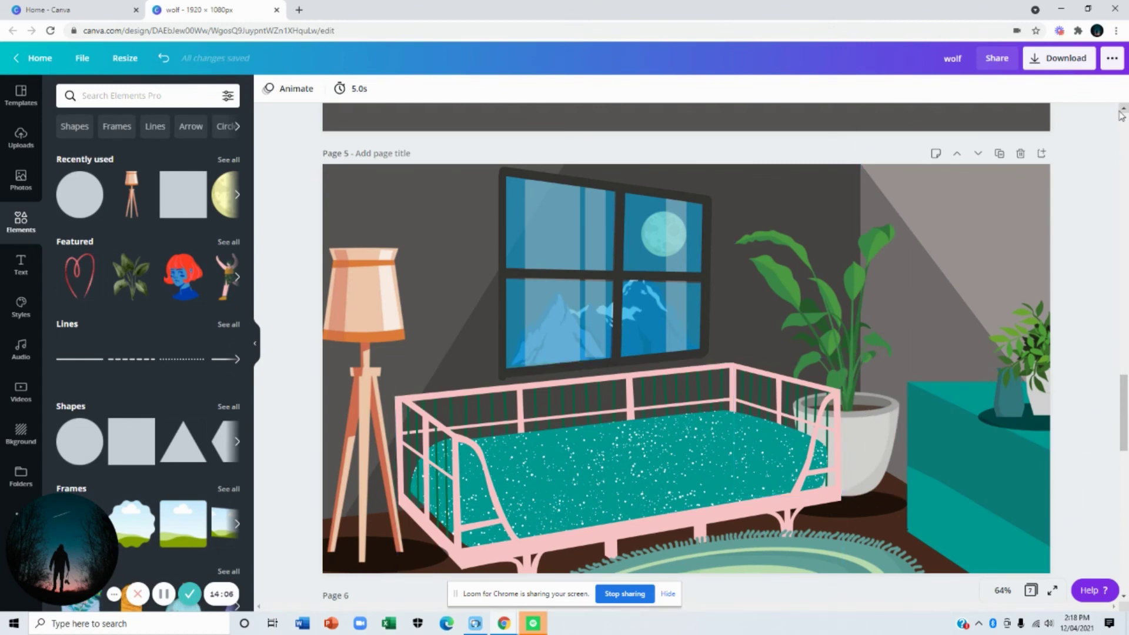
Send the round rug one level backward, behind the bed's legs.
click(813, 555)
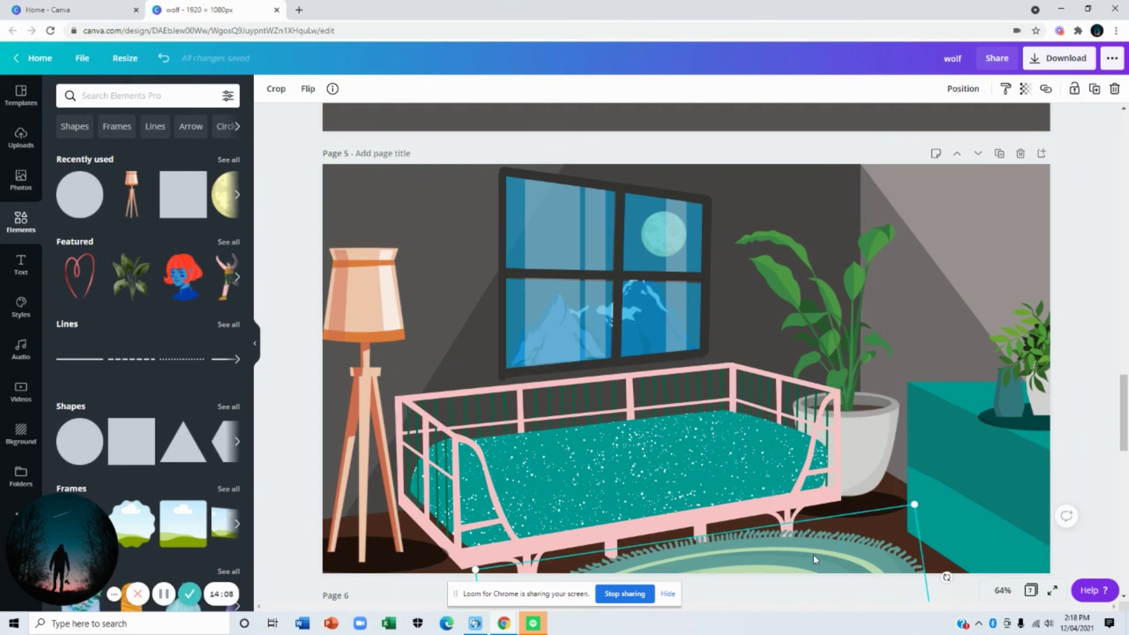
right_click(813, 555)
click(868, 489)
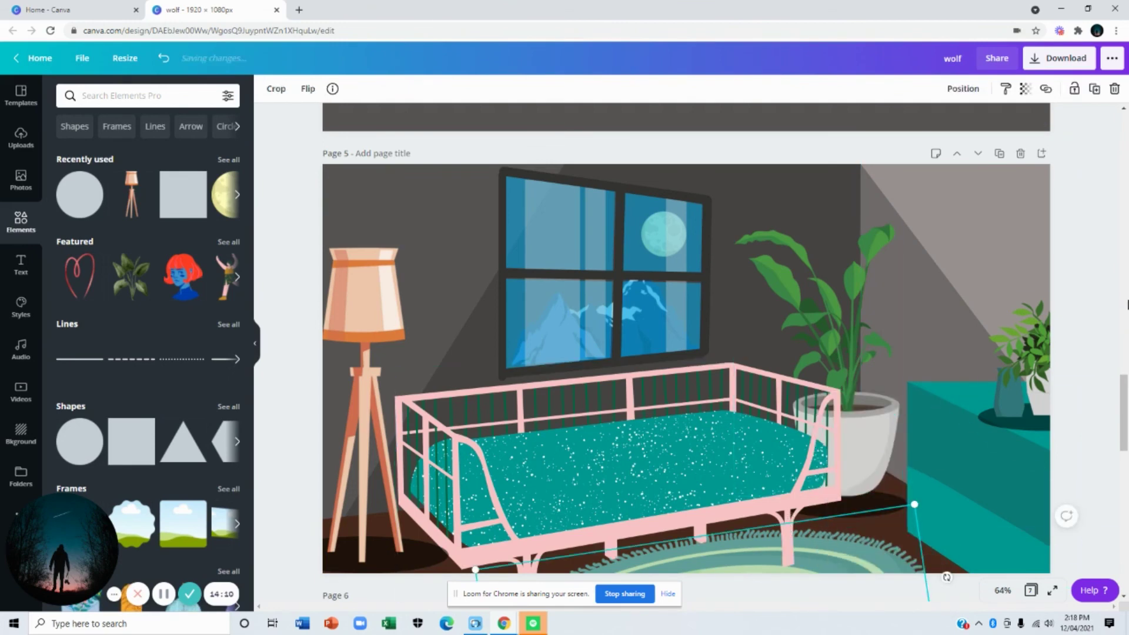
click(1104, 295)
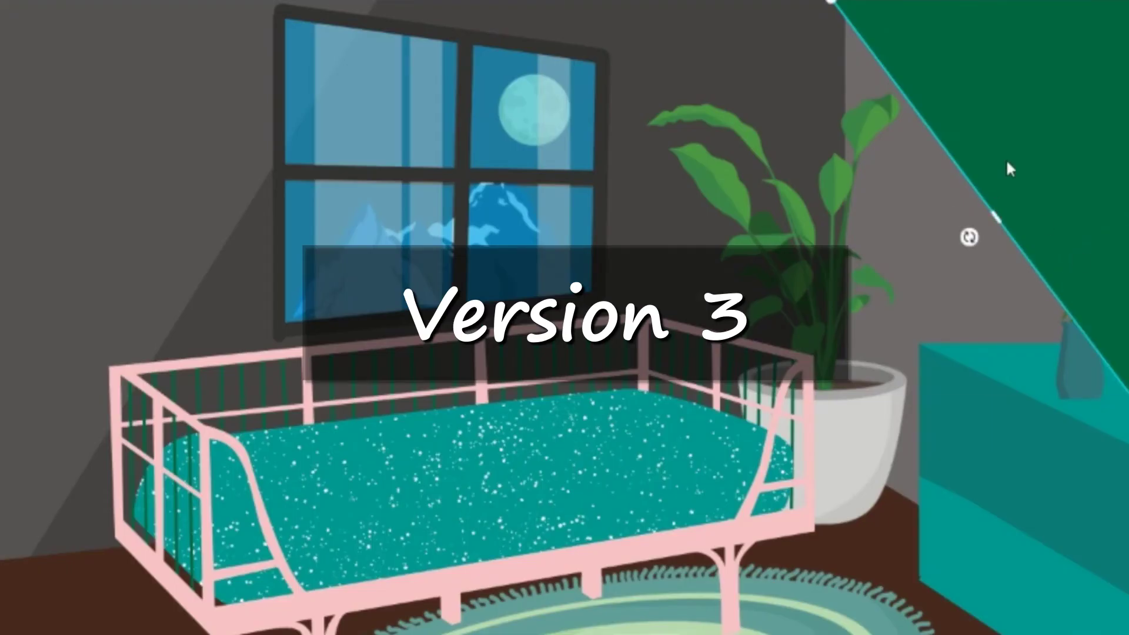
Send the tilted green square on the side wall backward several levels, behind the small potted plant.
right_click(1007, 158)
click(1023, 346)
right_click(1052, 154)
click(1021, 328)
right_click(1028, 171)
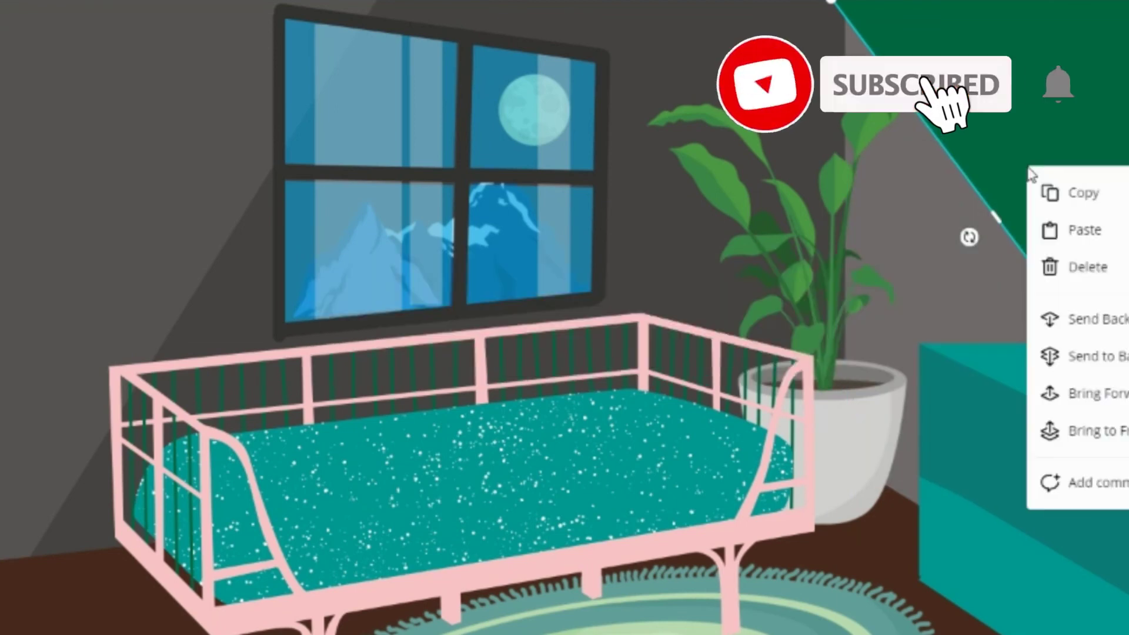
click(1122, 325)
right_click(1029, 171)
click(1043, 196)
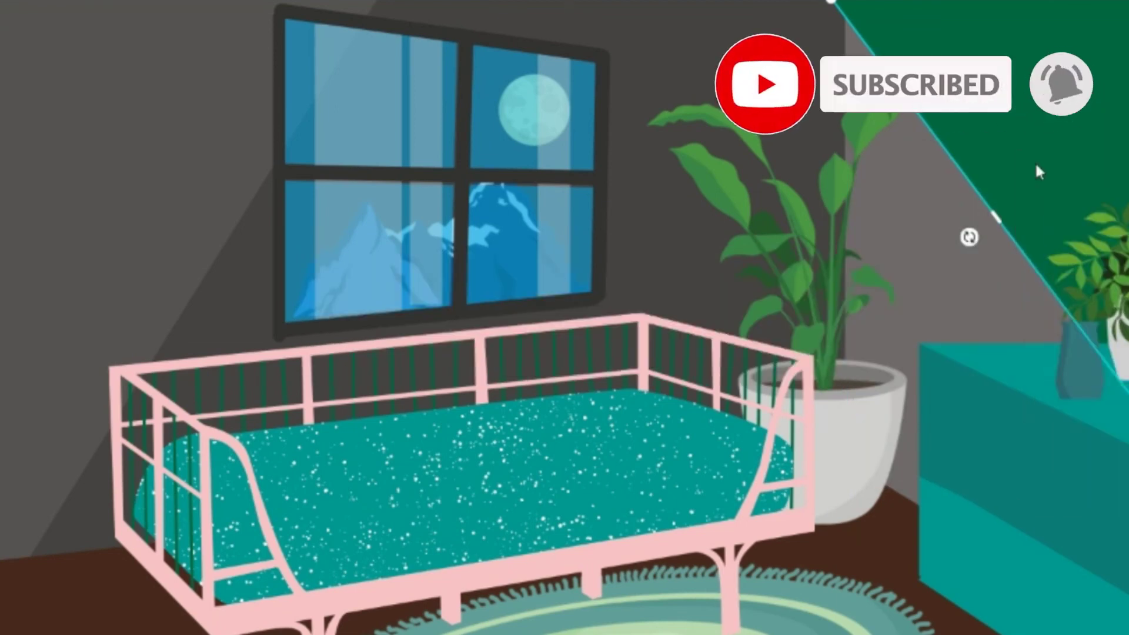